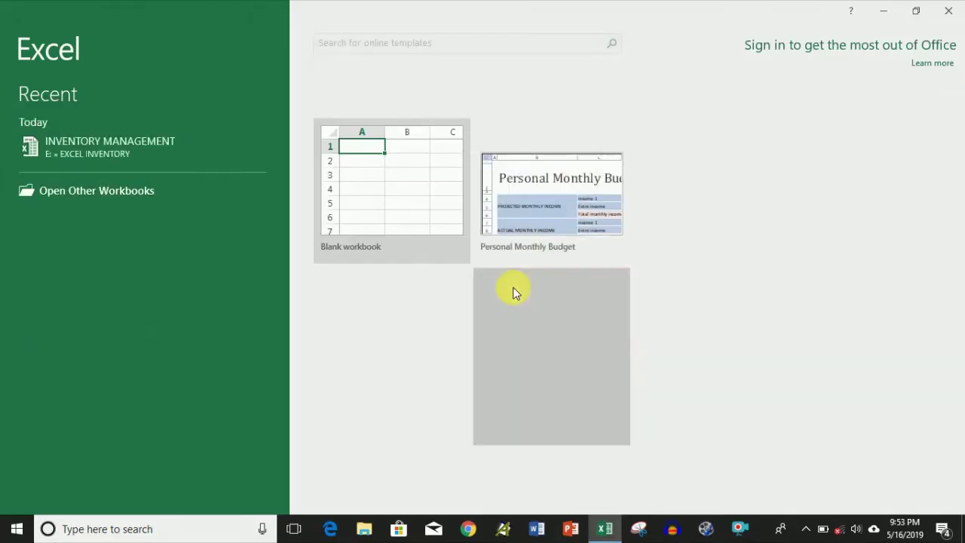
# Create a blank workbook and dismiss the Activation Wizard notice.
pyautogui.click(397, 181)
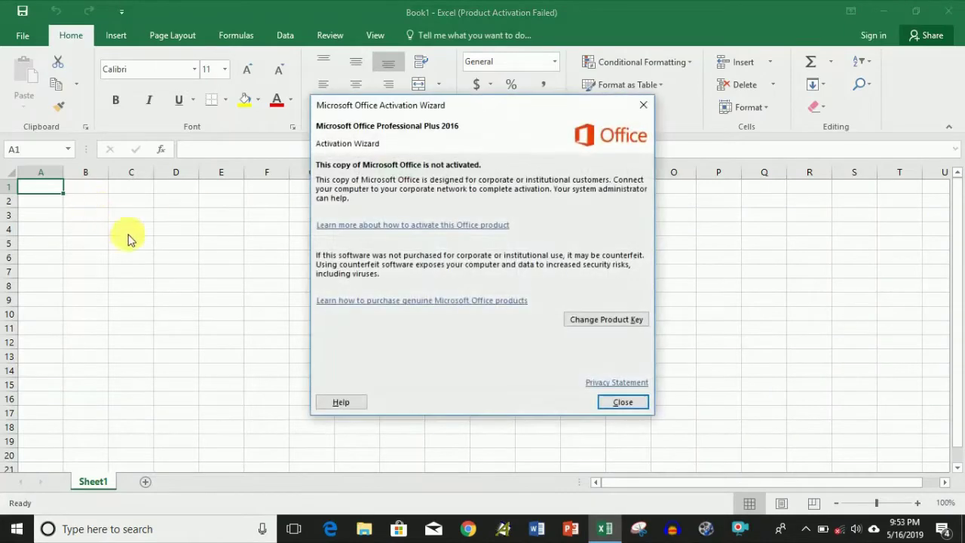
pyautogui.press('Return')
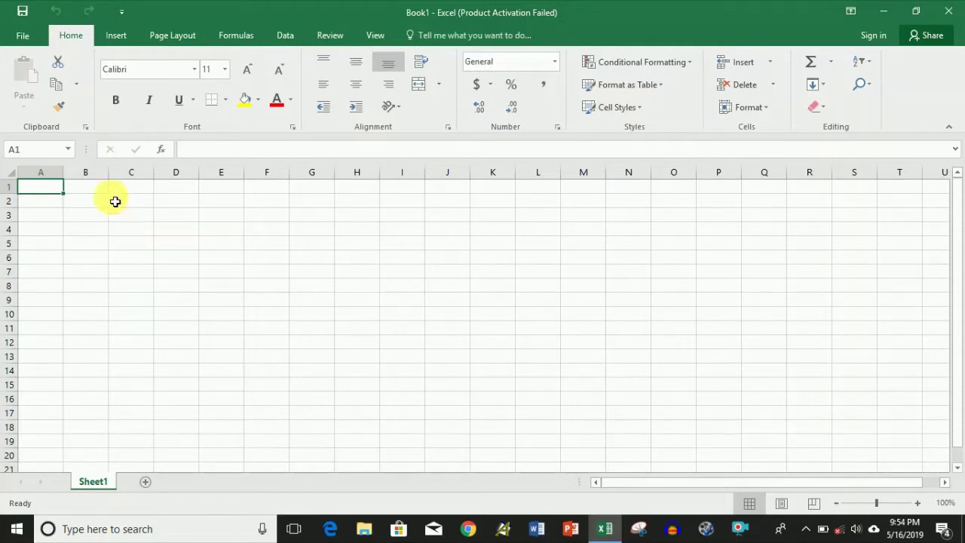
pyautogui.click(120, 12)
pyautogui.click(121, 12)
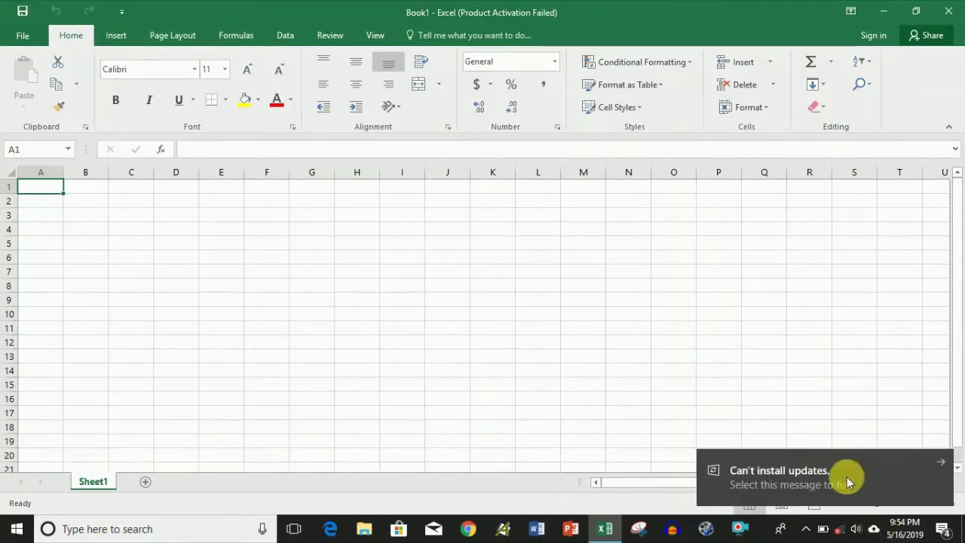
pyautogui.click(941, 462)
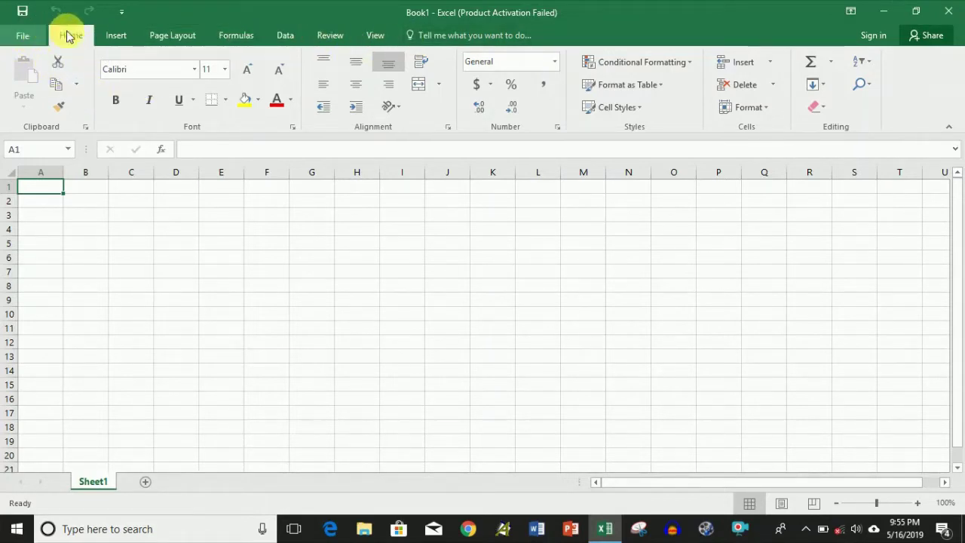
pyautogui.click(115, 41)
pyautogui.click(170, 39)
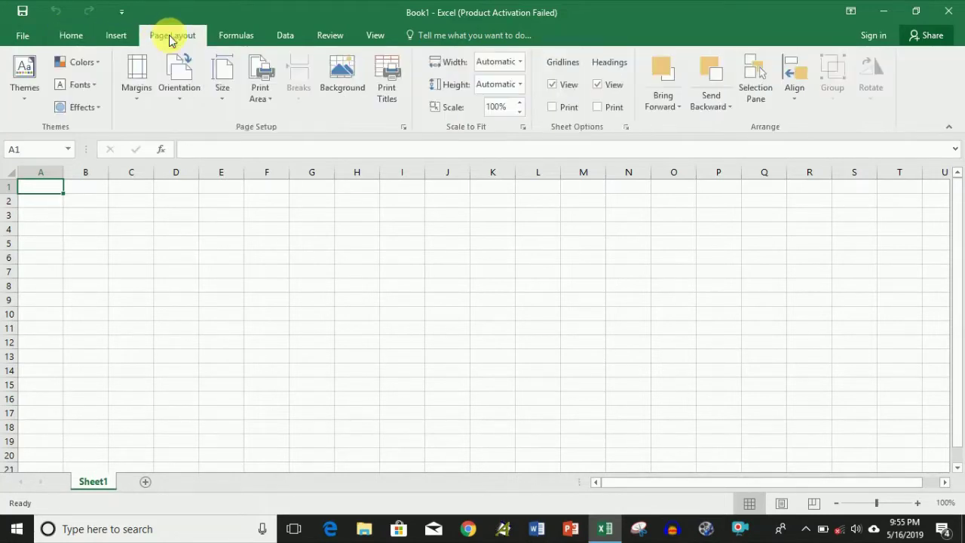
pyautogui.click(247, 36)
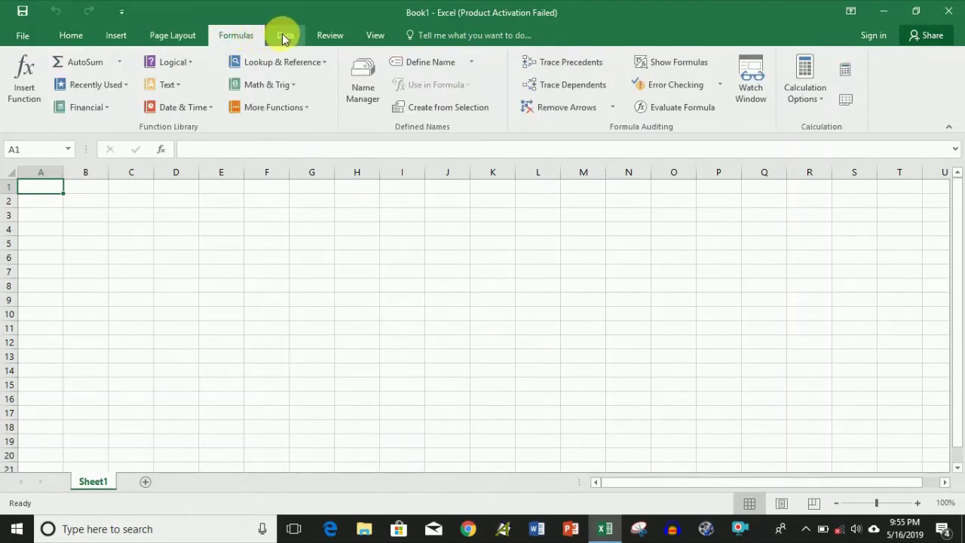
pyautogui.click(285, 36)
pyautogui.click(326, 35)
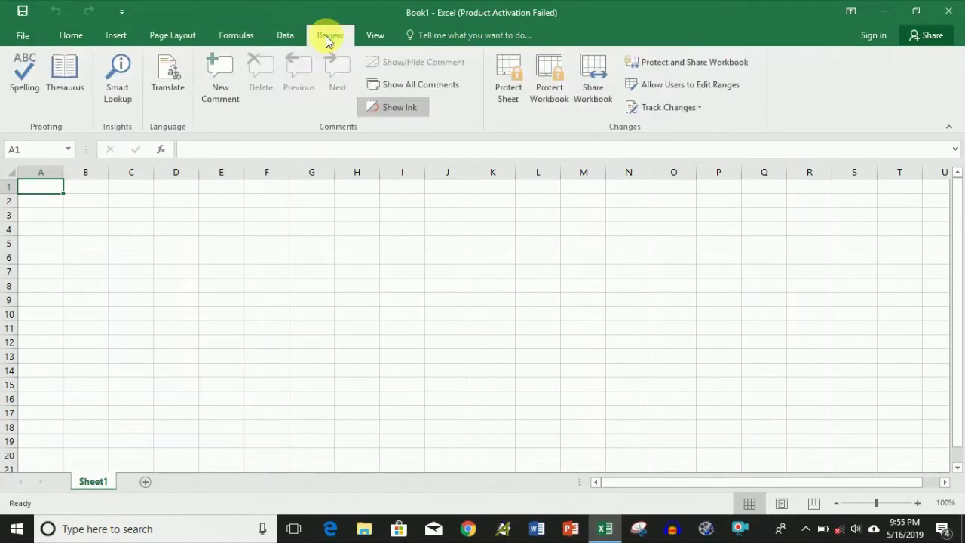
pyautogui.click(373, 38)
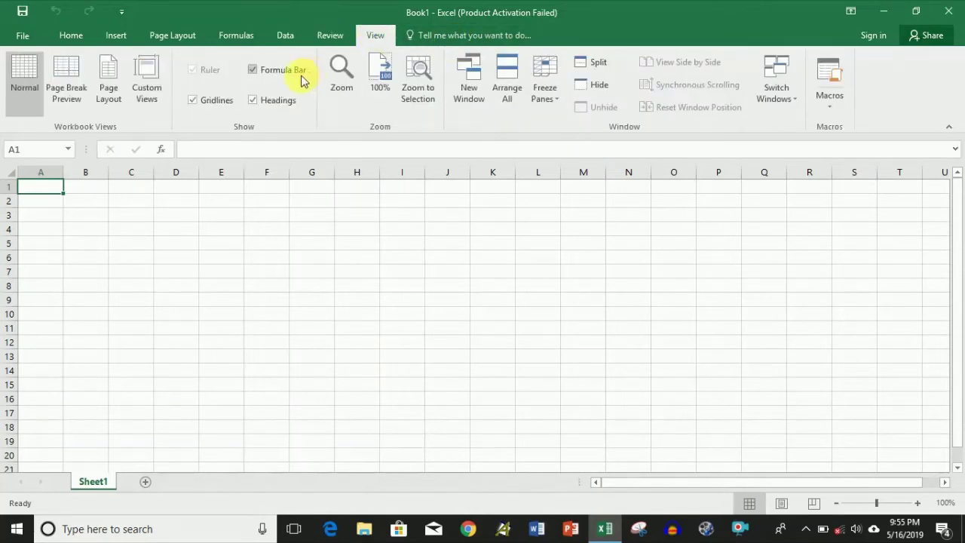
pyautogui.click(65, 34)
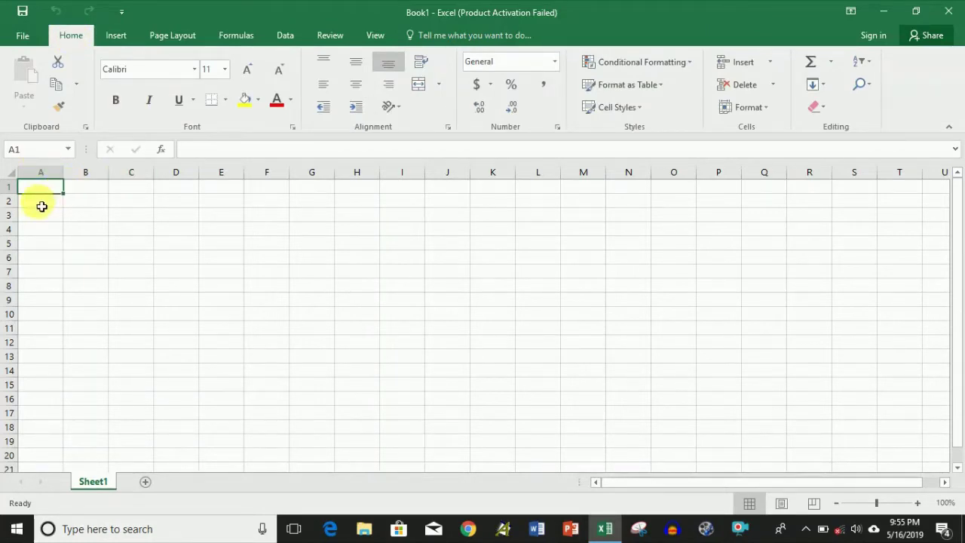
pyautogui.click(34, 149)
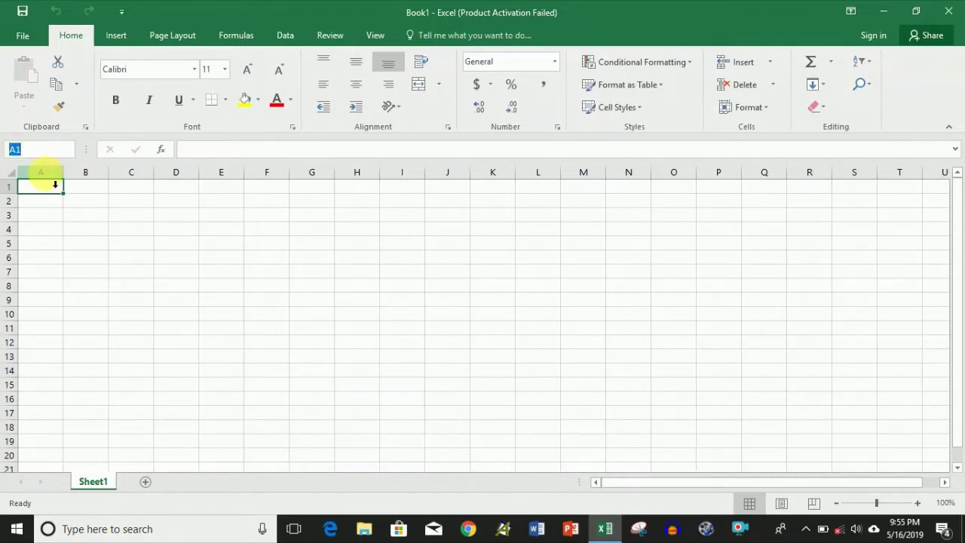
pyautogui.click(85, 215)
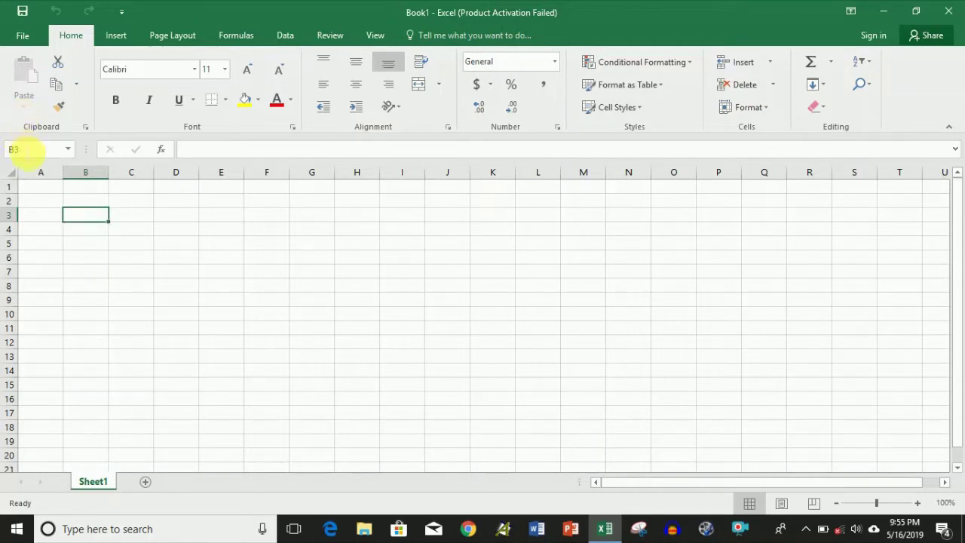
pyautogui.click(25, 150)
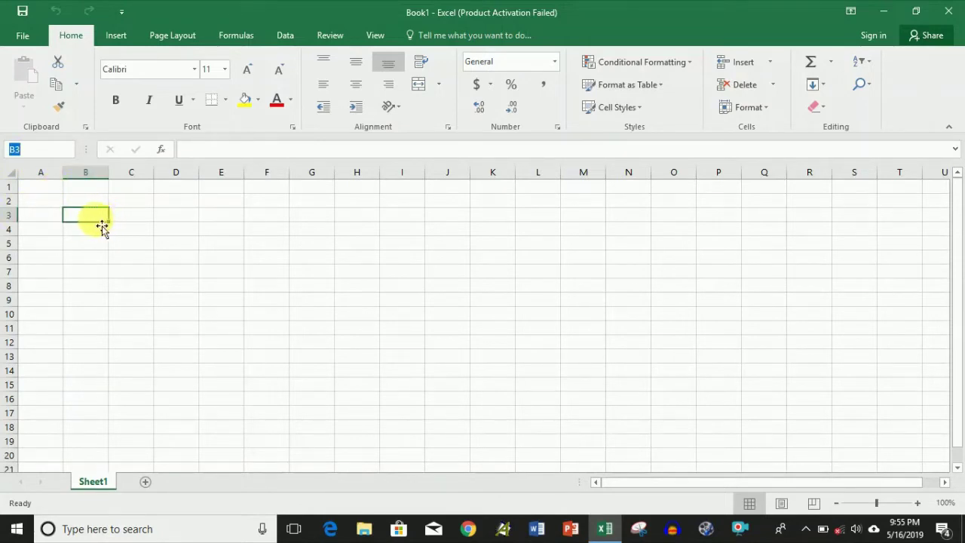
pyautogui.click(46, 189)
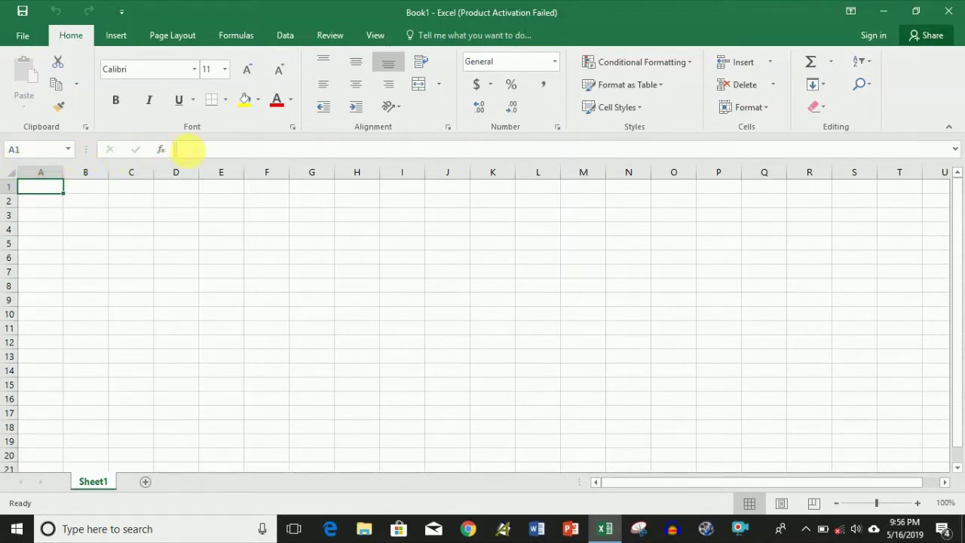
pyautogui.click(189, 150)
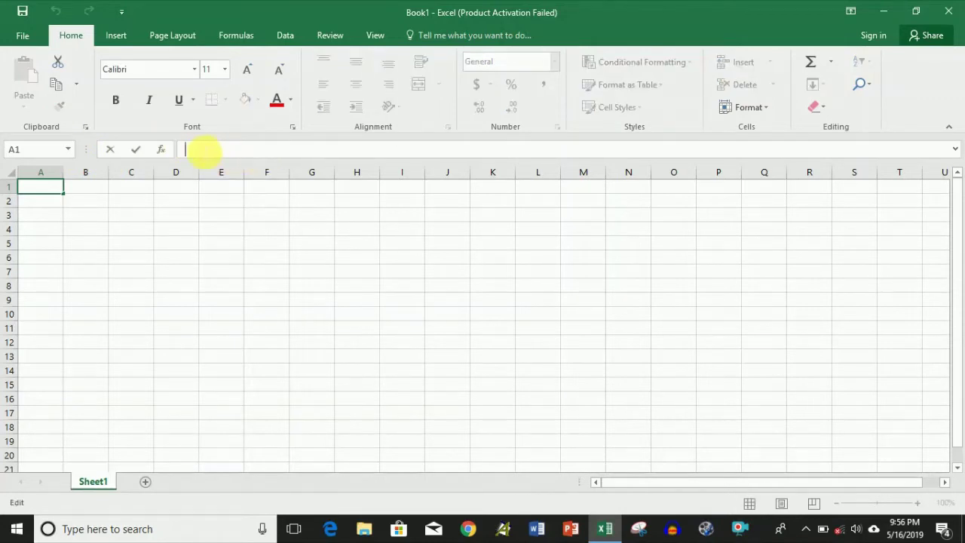
pyautogui.click(193, 203)
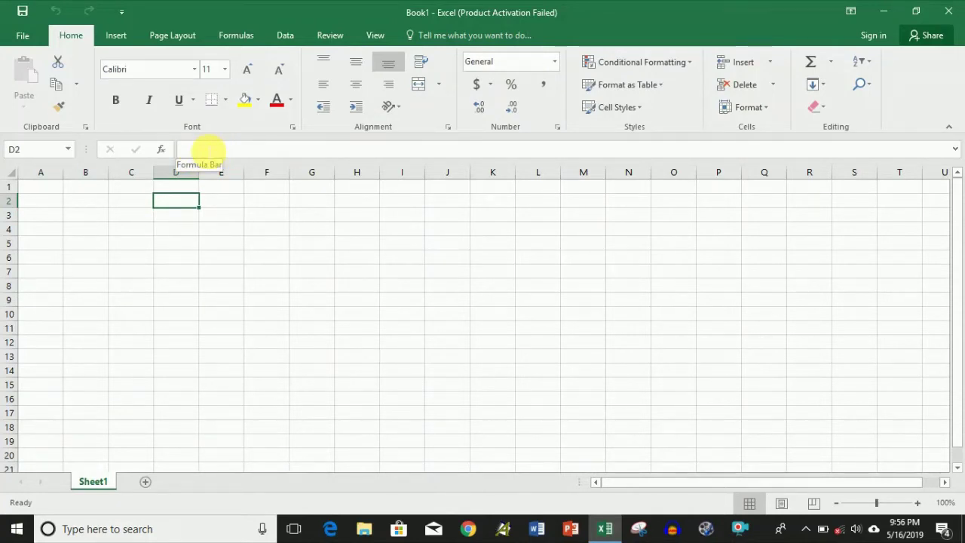
pyautogui.click(205, 149)
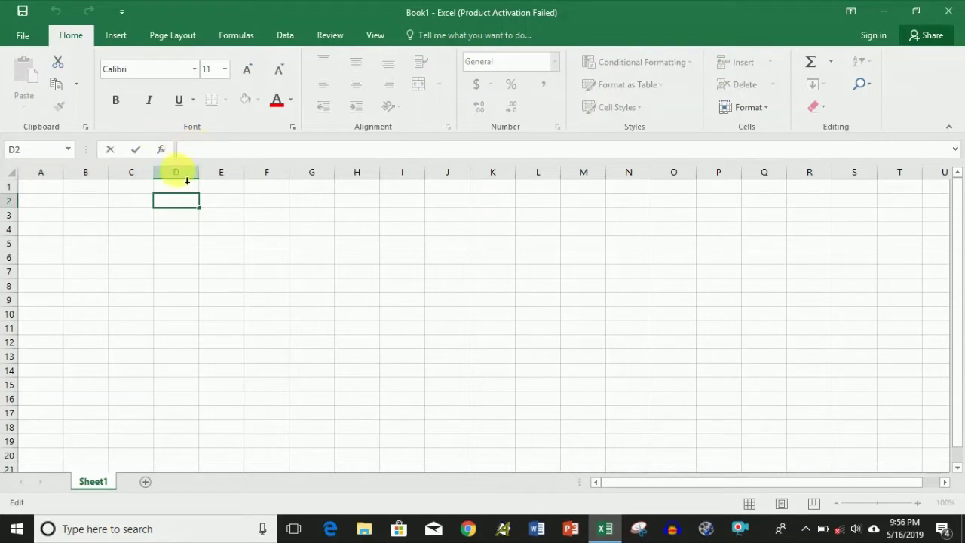
pyautogui.press('Return')
pyautogui.click(181, 263)
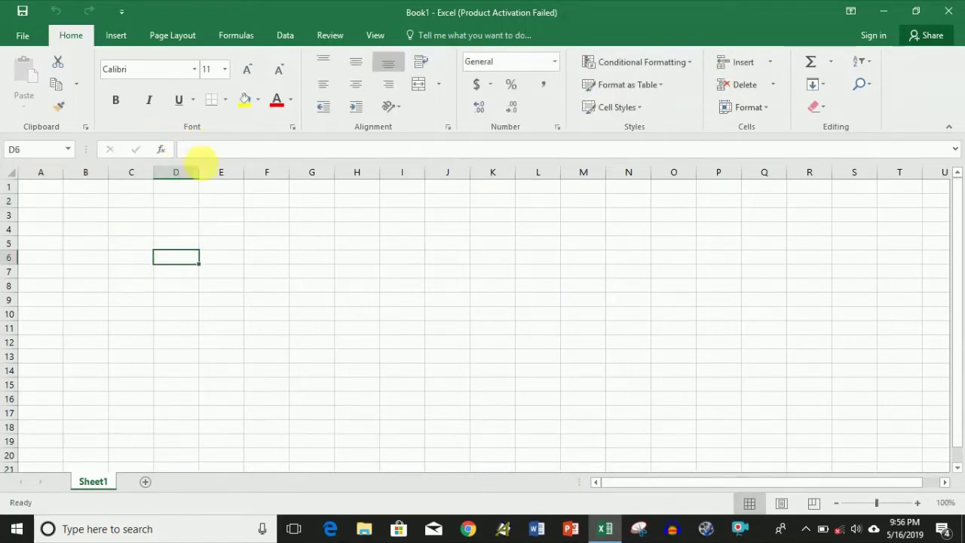
pyautogui.click(191, 150)
pyautogui.write('jzxhcjxhcj')
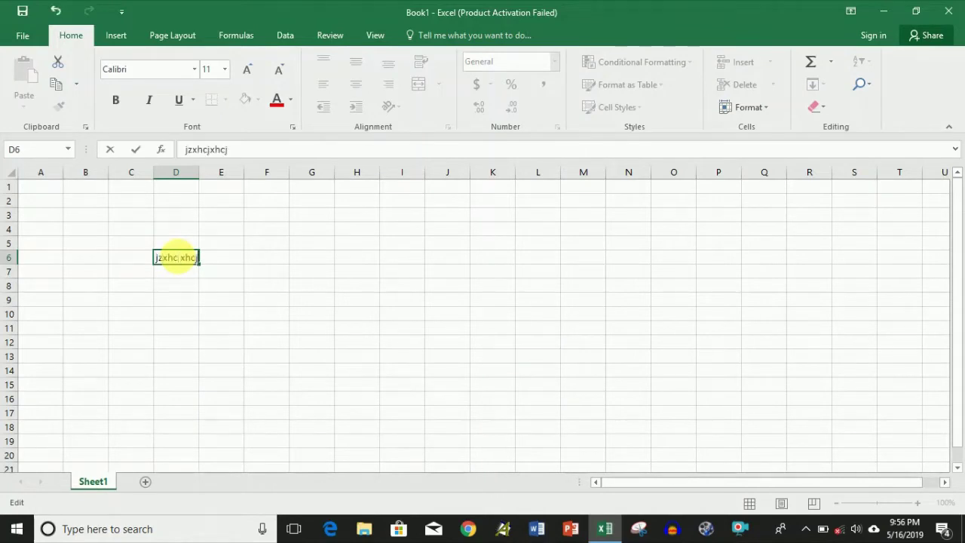
pyautogui.write('xjxchhx')
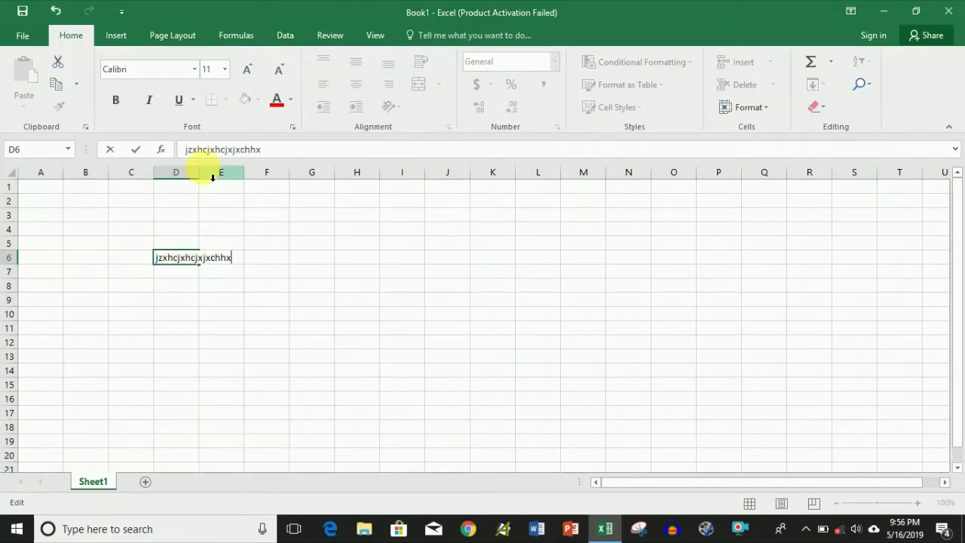
pyautogui.moveTo(275, 149); pyautogui.dragTo(173, 149)
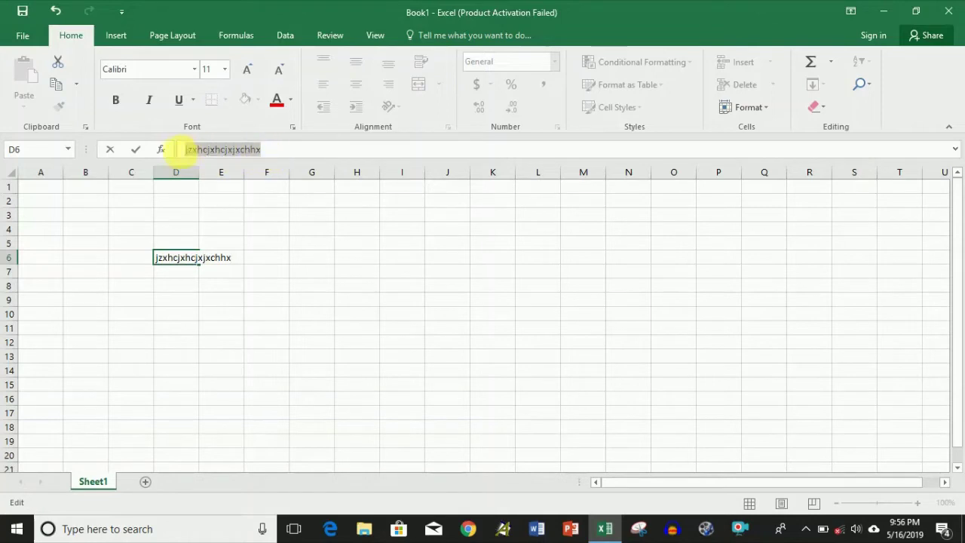
pyautogui.press('BackSpace')
pyautogui.click(218, 273)
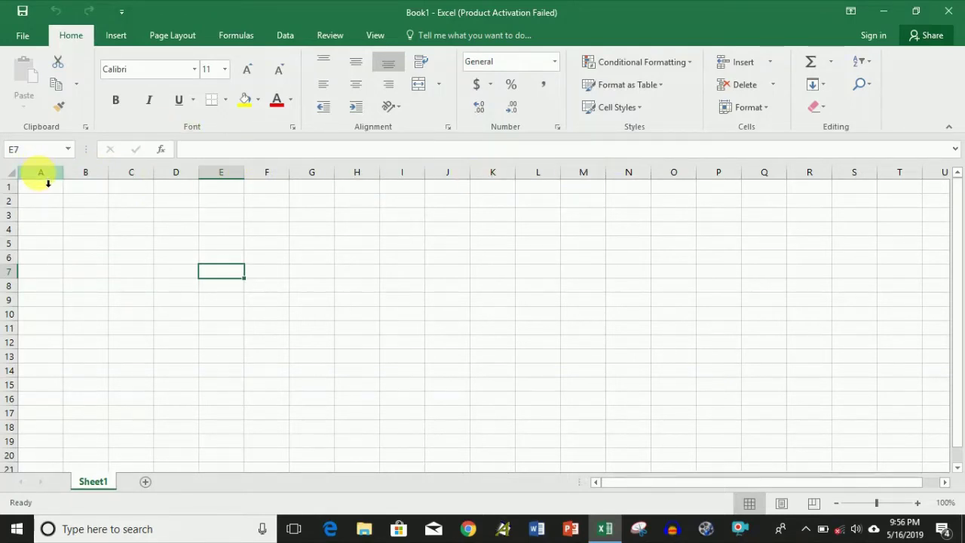
pyautogui.click(45, 178)
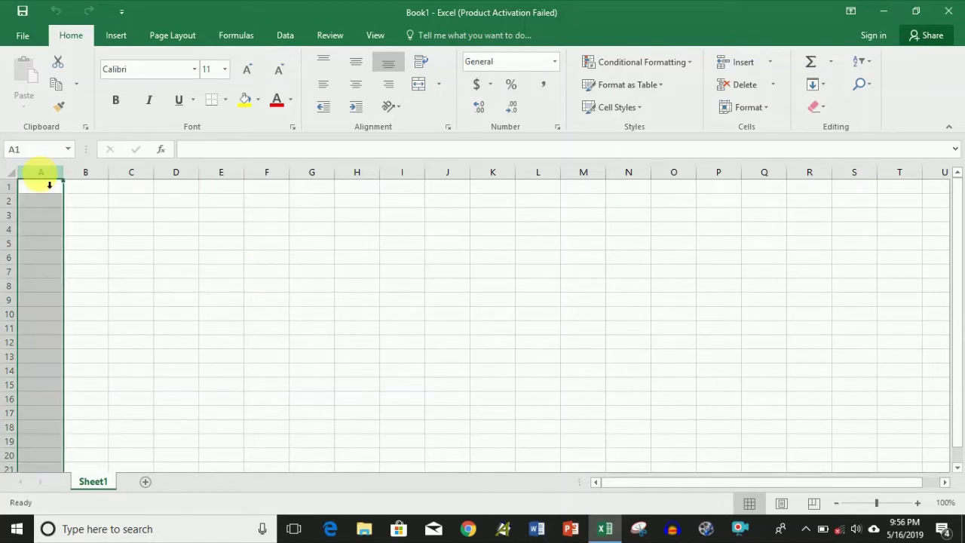
pyautogui.click(89, 173)
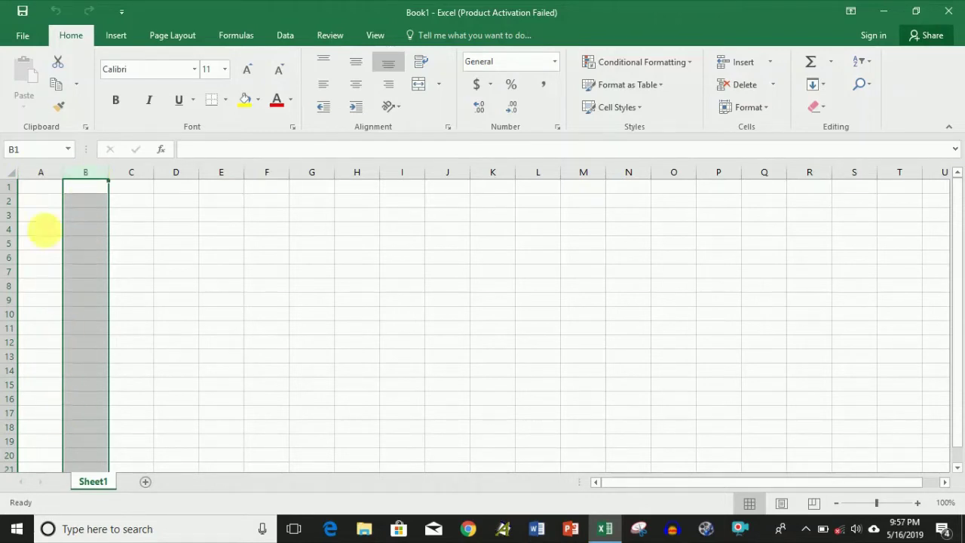
pyautogui.click(42, 178)
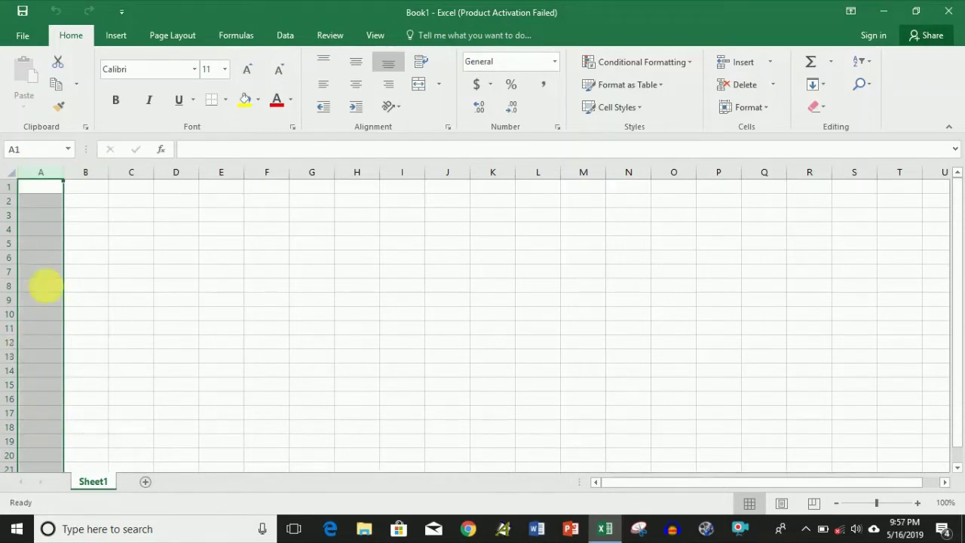
pyautogui.click(133, 170)
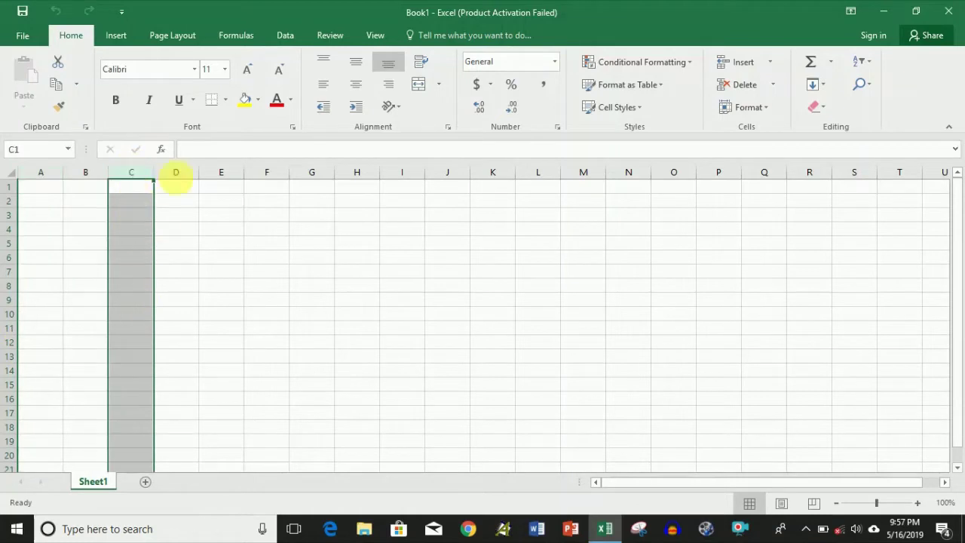
pyautogui.click(187, 172)
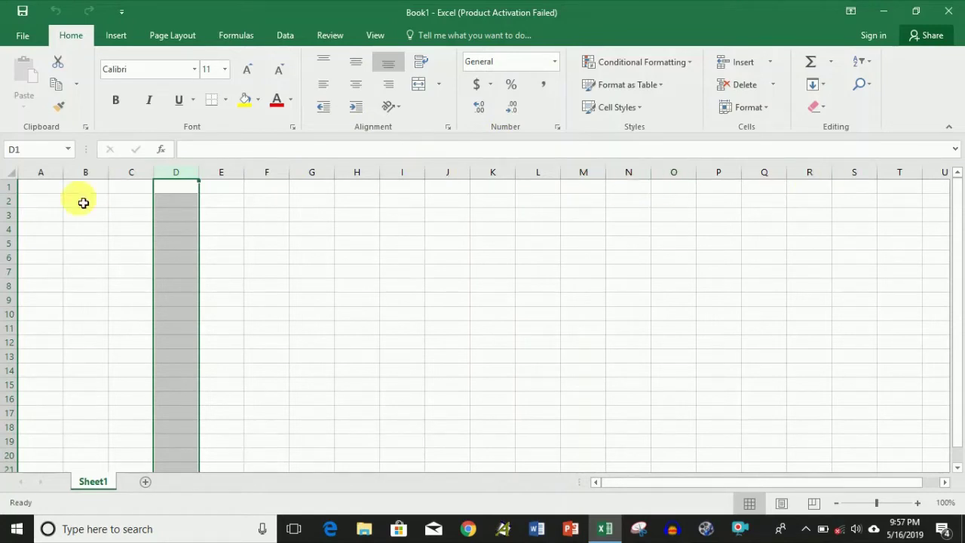
pyautogui.click(56, 188)
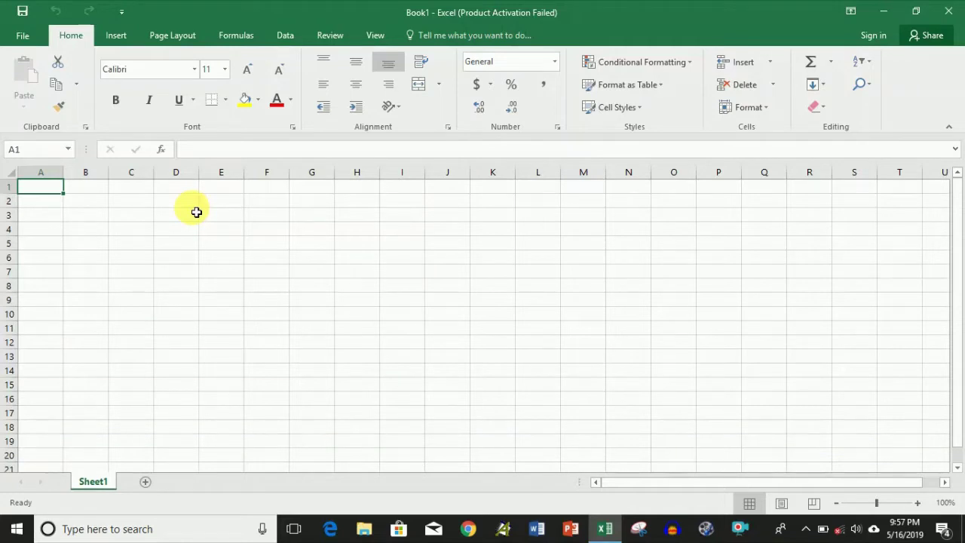
pyautogui.hotkey('ctrl', 'Right')
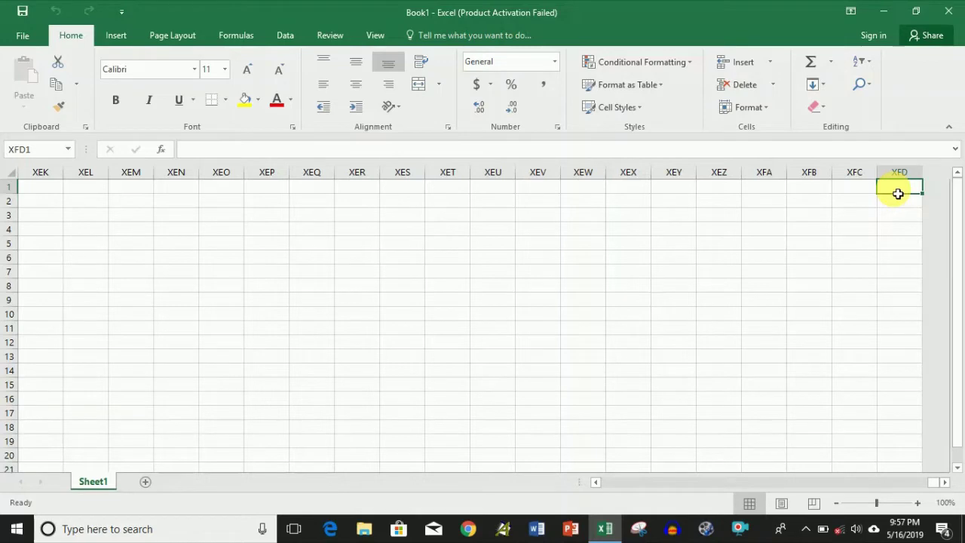
pyautogui.hotkey('ctrl', 'Home')
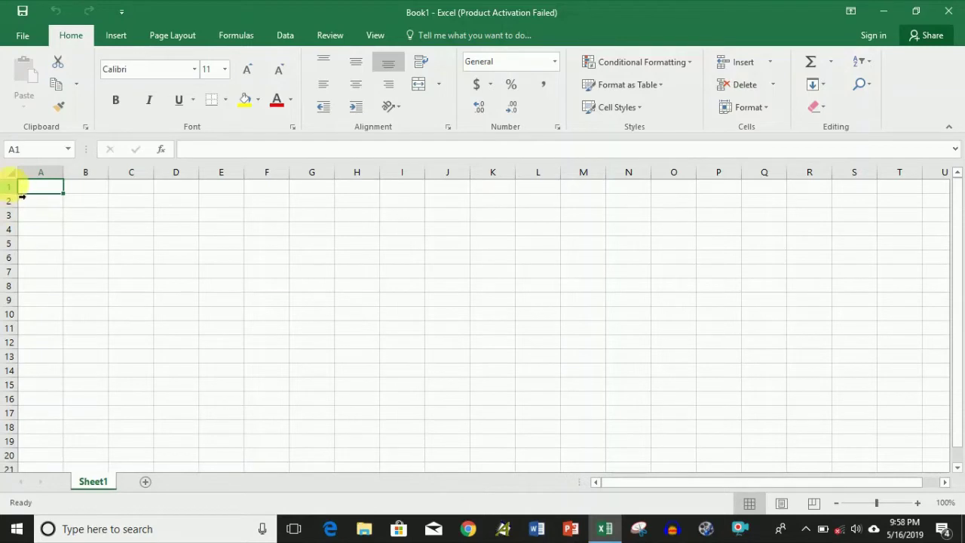
pyautogui.click(9, 186)
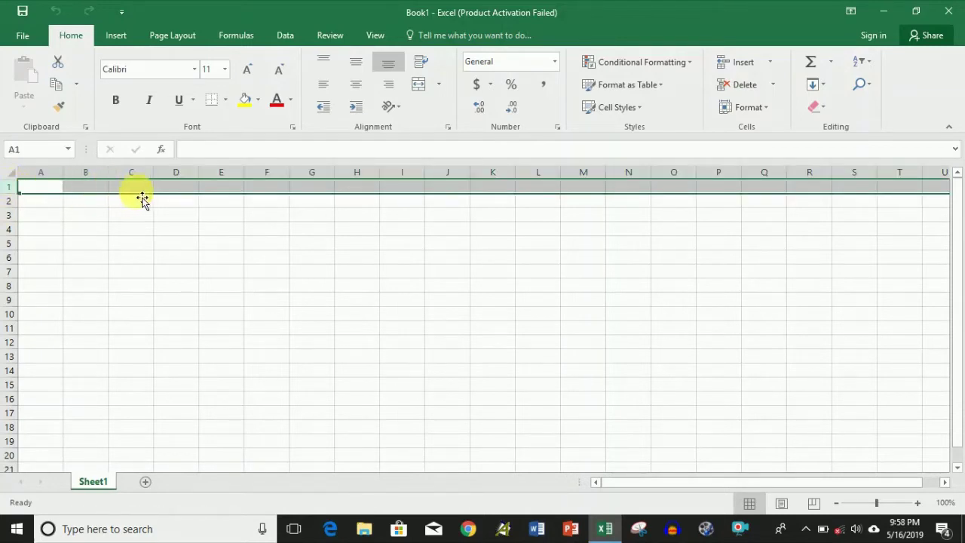
pyautogui.click(9, 201)
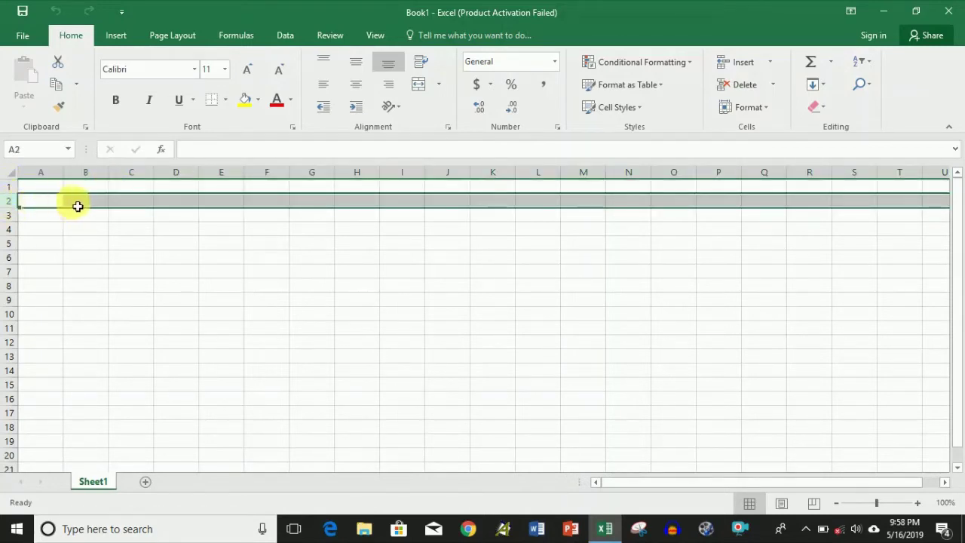
pyautogui.click(9, 214)
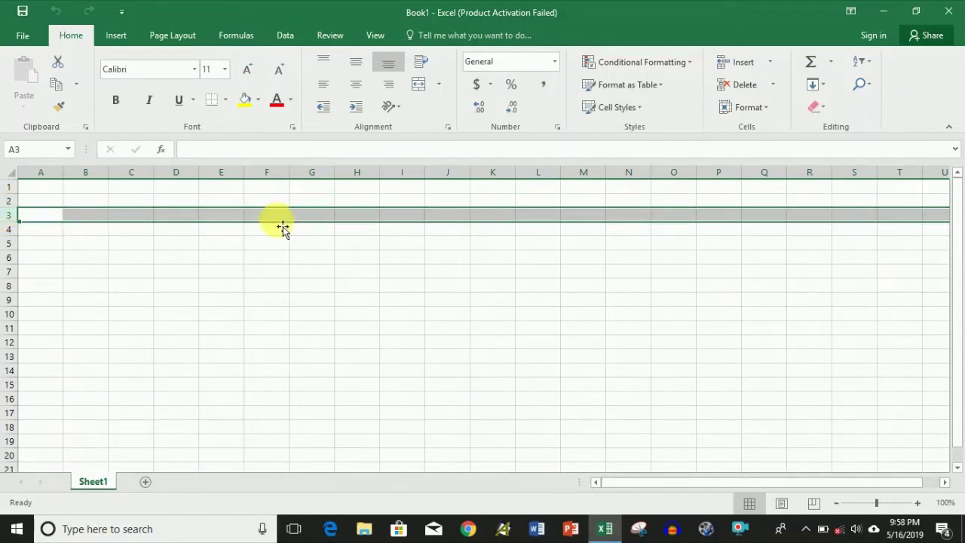
pyautogui.click(40, 190)
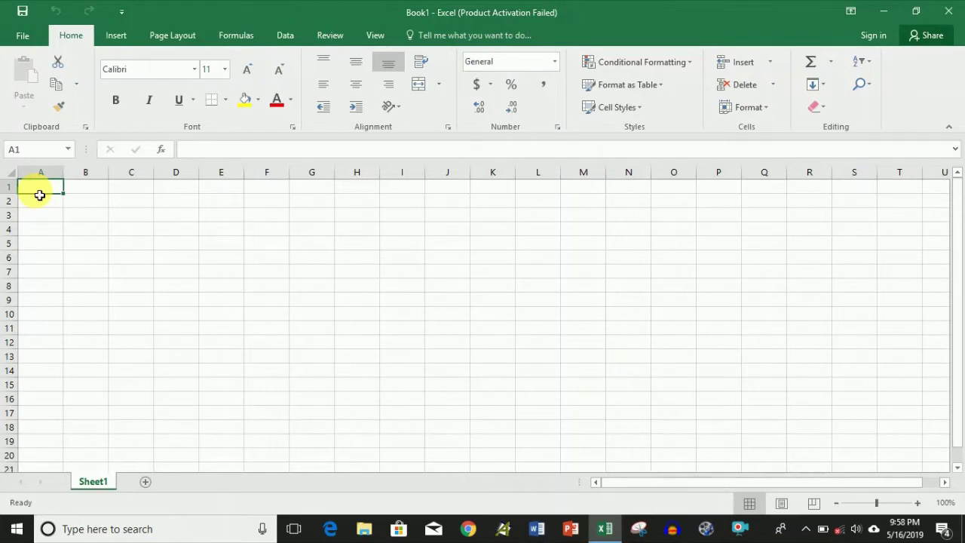
pyautogui.hotkey('ctrl', 'Down')
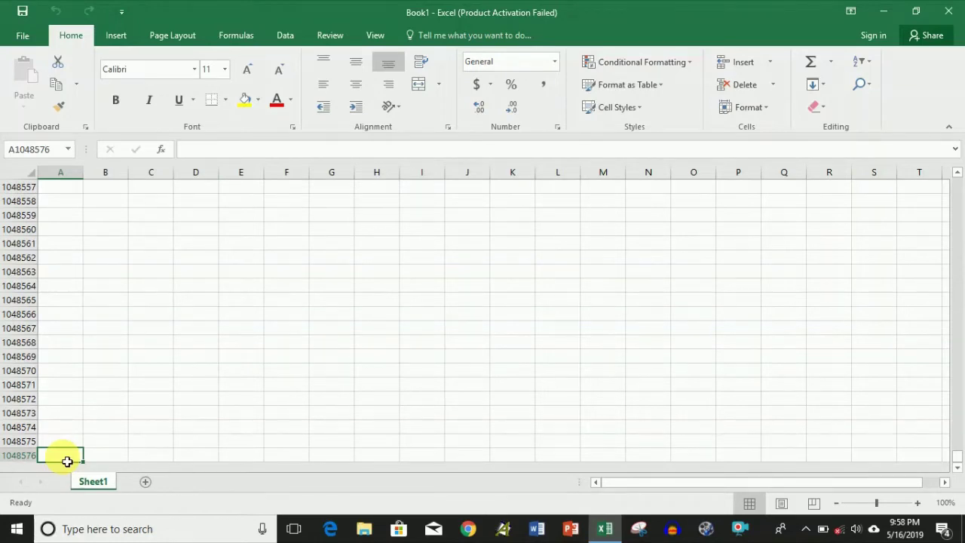
pyautogui.hotkey('ctrl', 'Home')
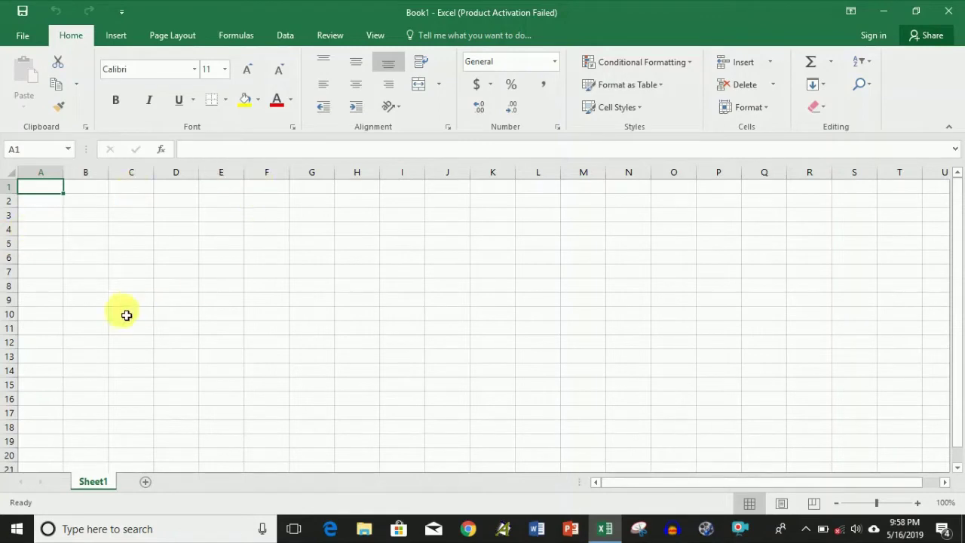
# Add two new blank worksheets, Sheet2 and Sheet3.
pyautogui.click(150, 256)
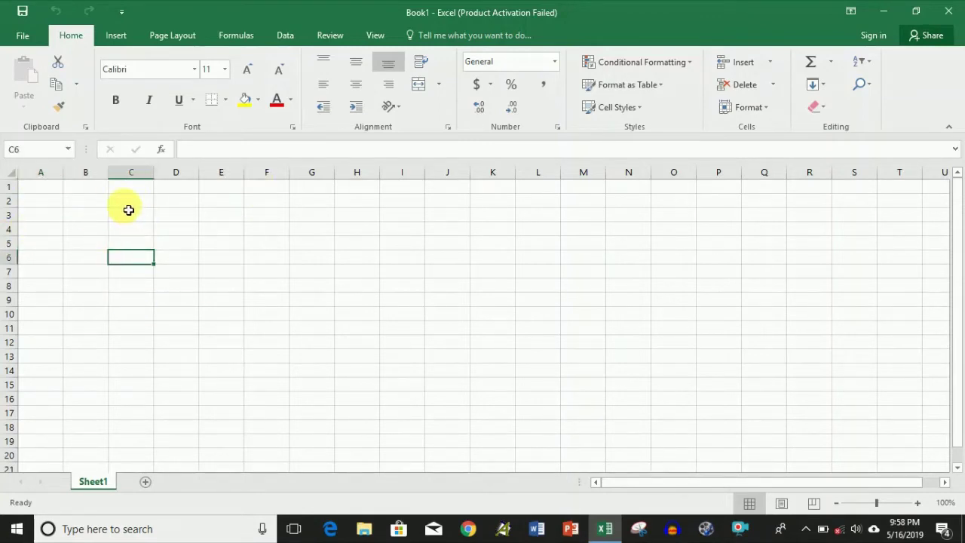
pyautogui.click(265, 272)
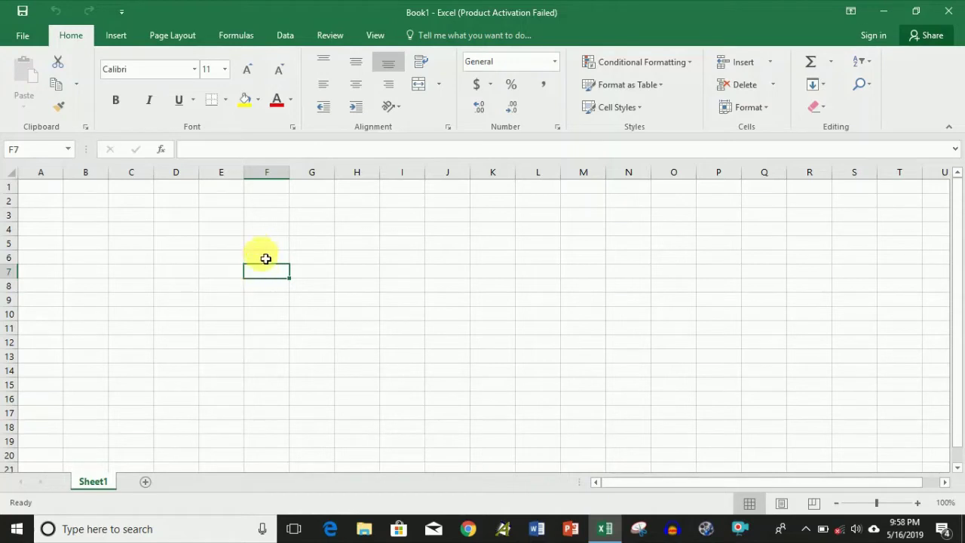
pyautogui.click(265, 258)
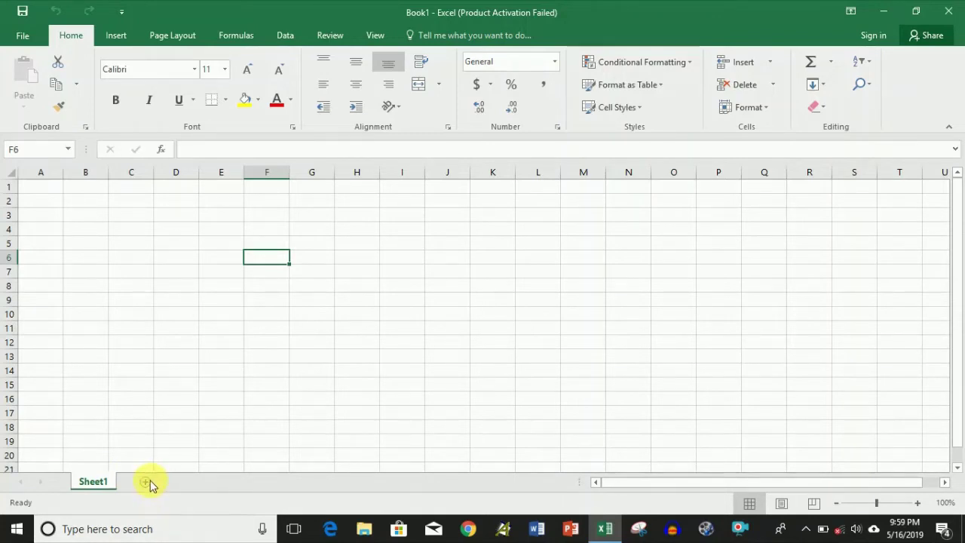
pyautogui.click(148, 482)
pyautogui.click(191, 482)
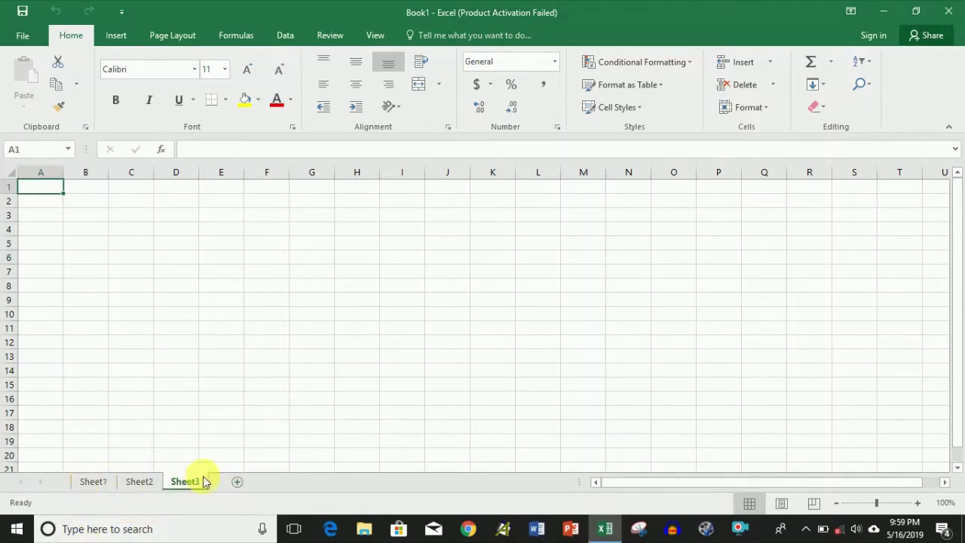
# Check Sheet1 through Sheet3, then add Sheet4 and Sheet5.
pyautogui.click(91, 481)
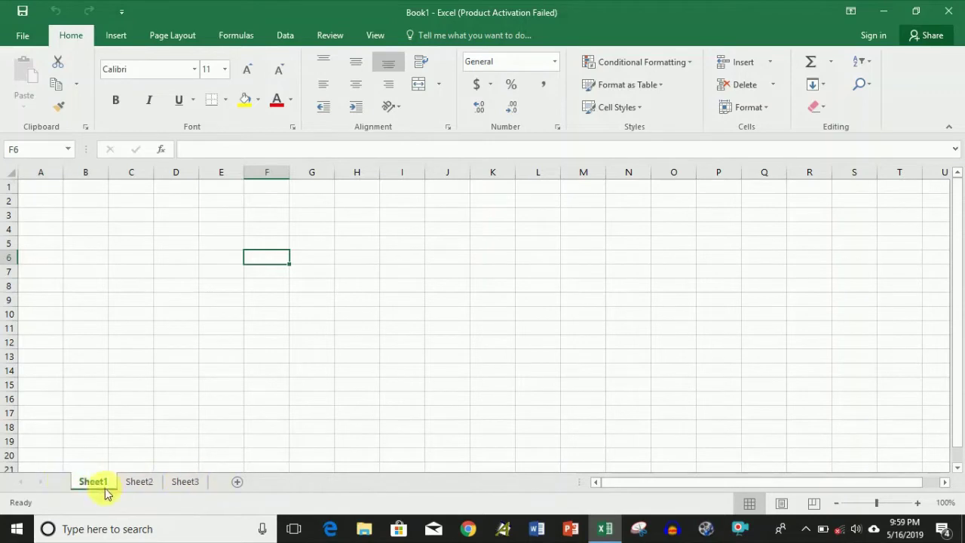
pyautogui.click(150, 486)
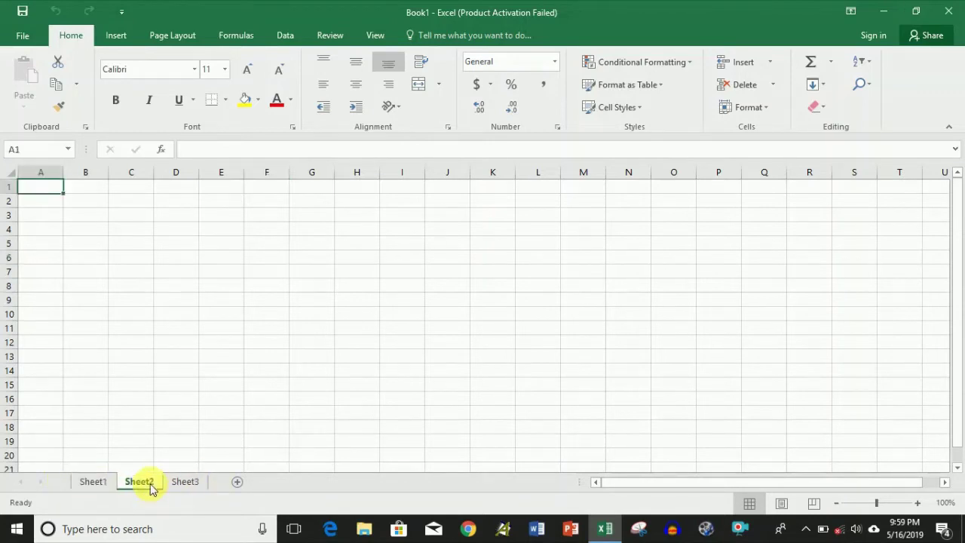
pyautogui.click(181, 486)
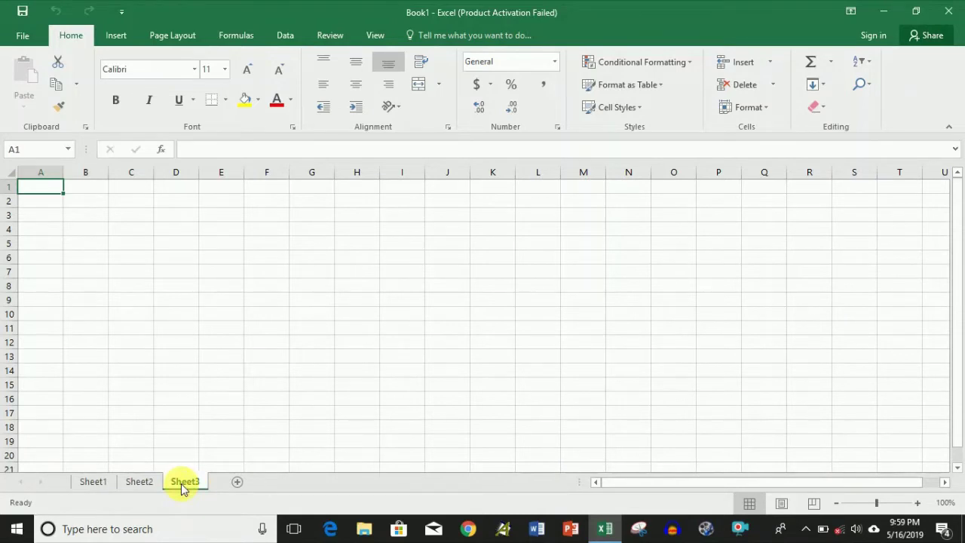
pyautogui.click(236, 483)
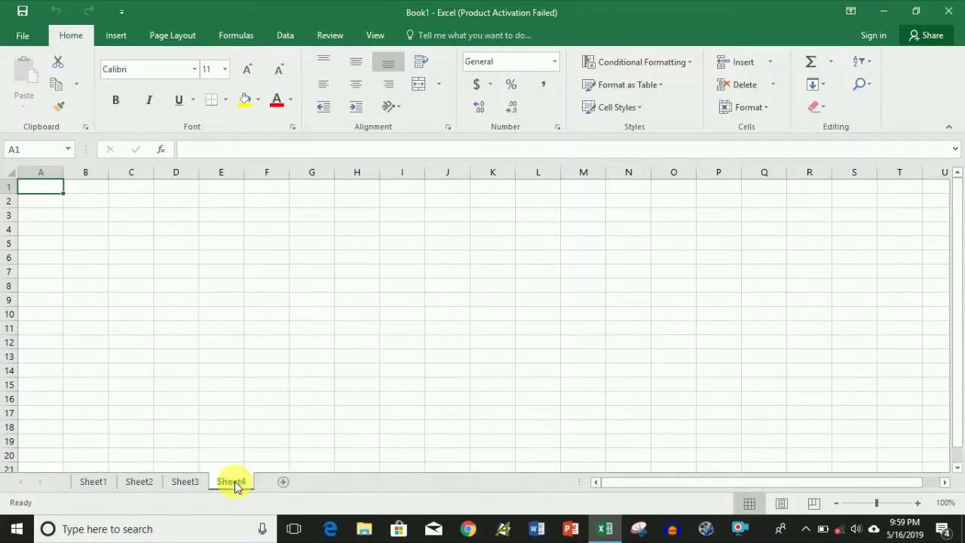
pyautogui.click(282, 482)
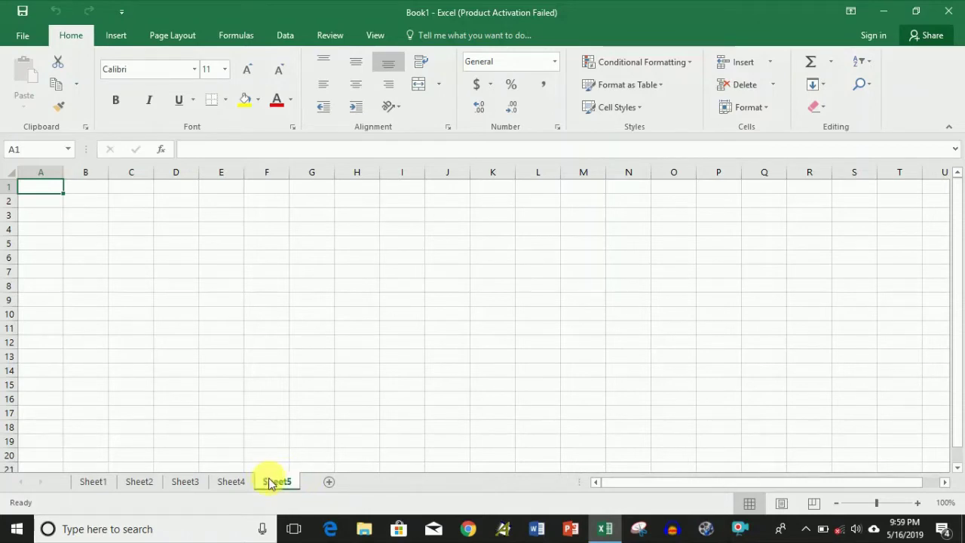
# Delete the Sheet5 and Sheet4 worksheets.
pyautogui.rightClick(270, 483)
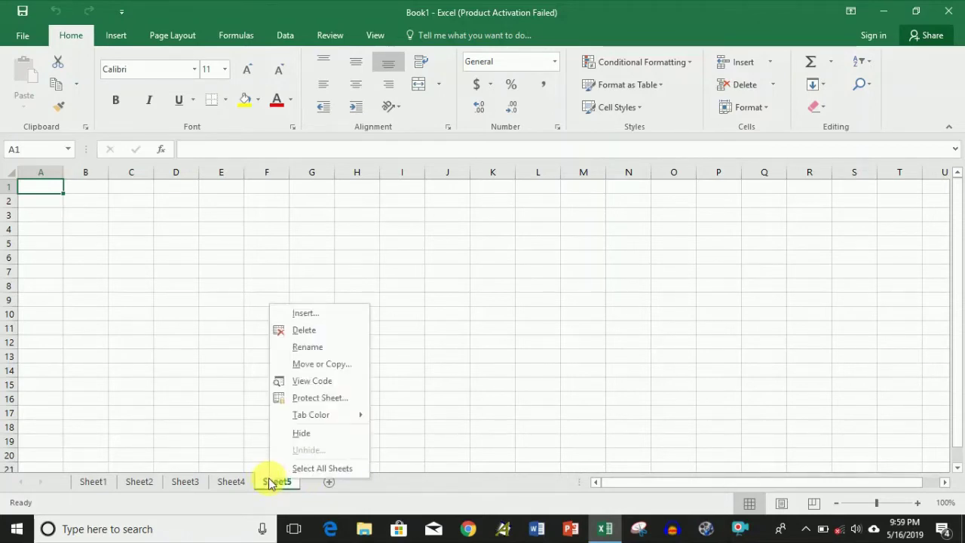
pyautogui.click(300, 331)
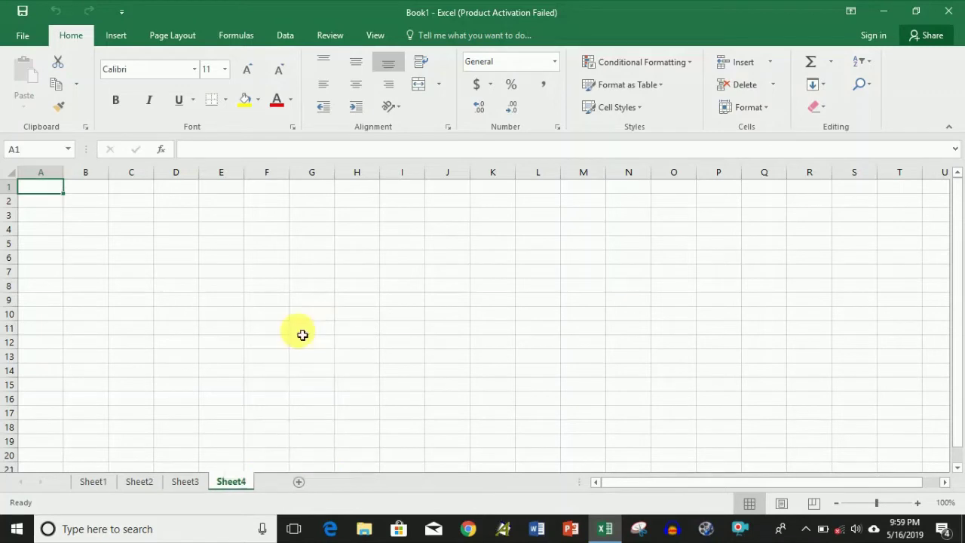
pyautogui.rightClick(231, 486)
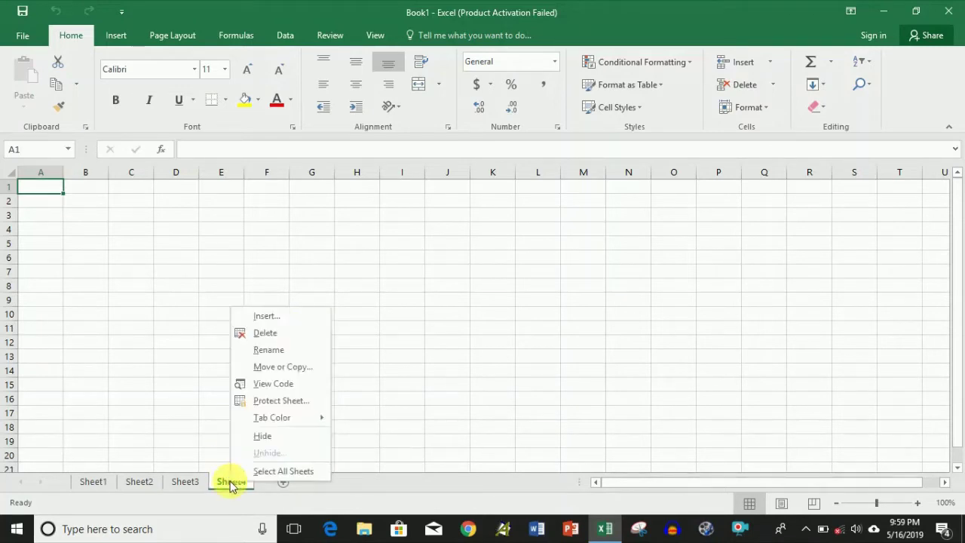
pyautogui.click(263, 339)
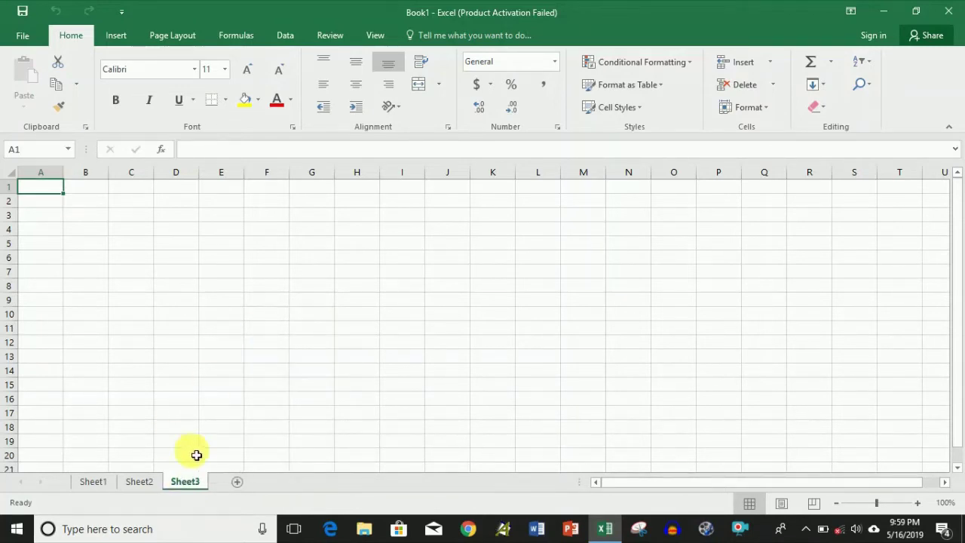
# Rename Sheet3 to xyz.
pyautogui.rightClick(185, 485)
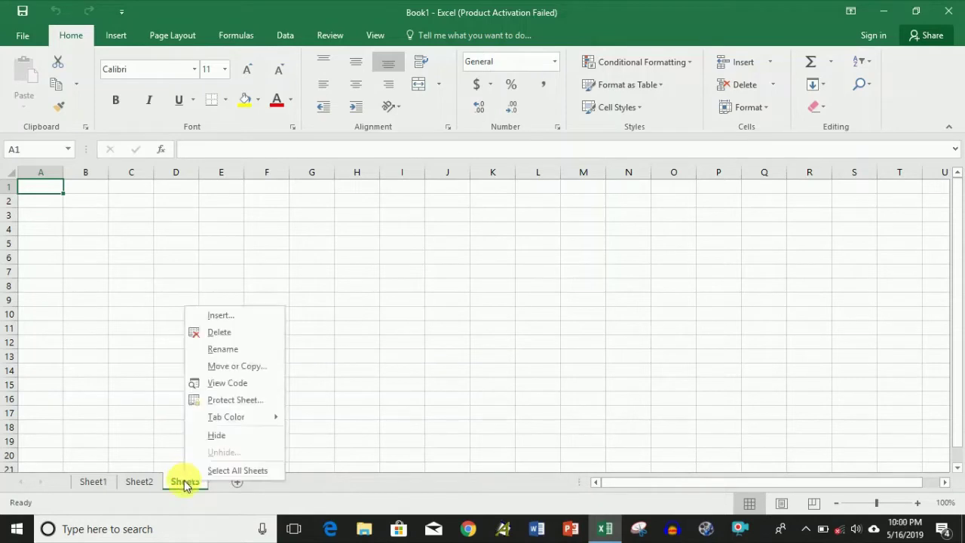
pyautogui.click(212, 354)
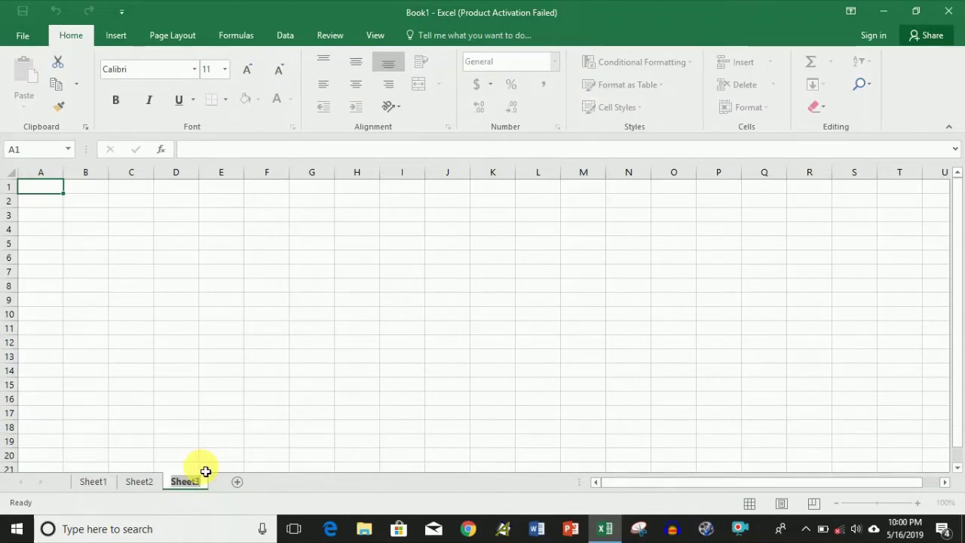
pyautogui.write('xyz')
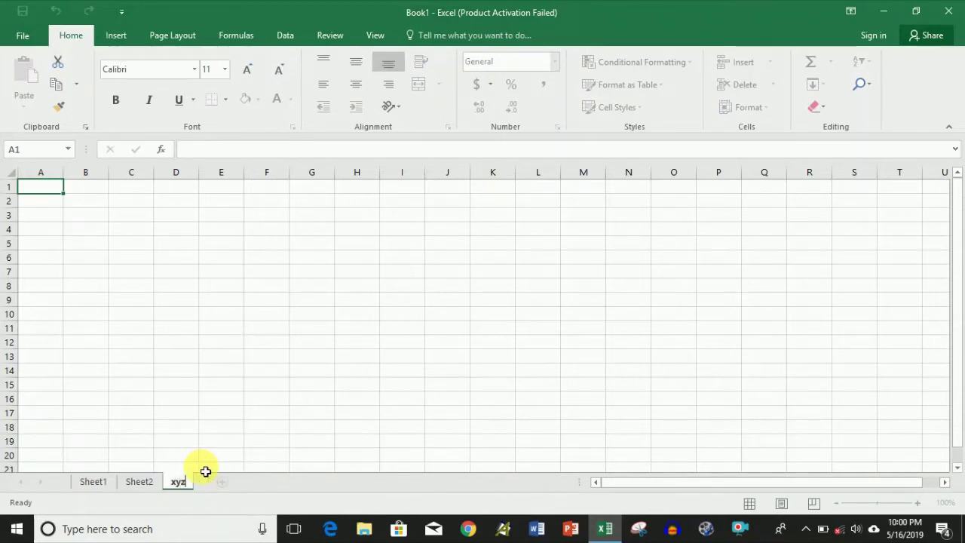
pyautogui.press('Return')
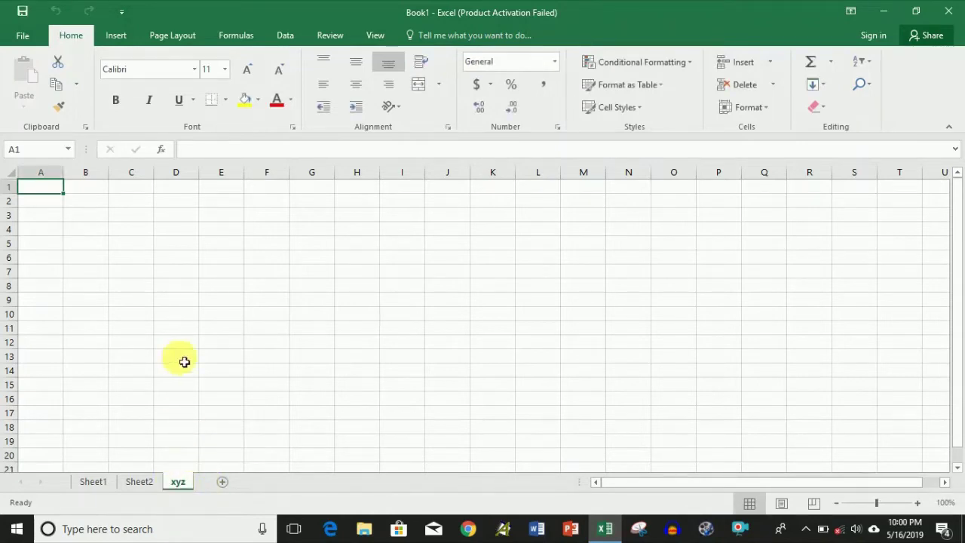
# Delete the xyz sheet, add a new Sheet6, and return to Sheet1.
pyautogui.rightClick(177, 483)
pyautogui.click(214, 332)
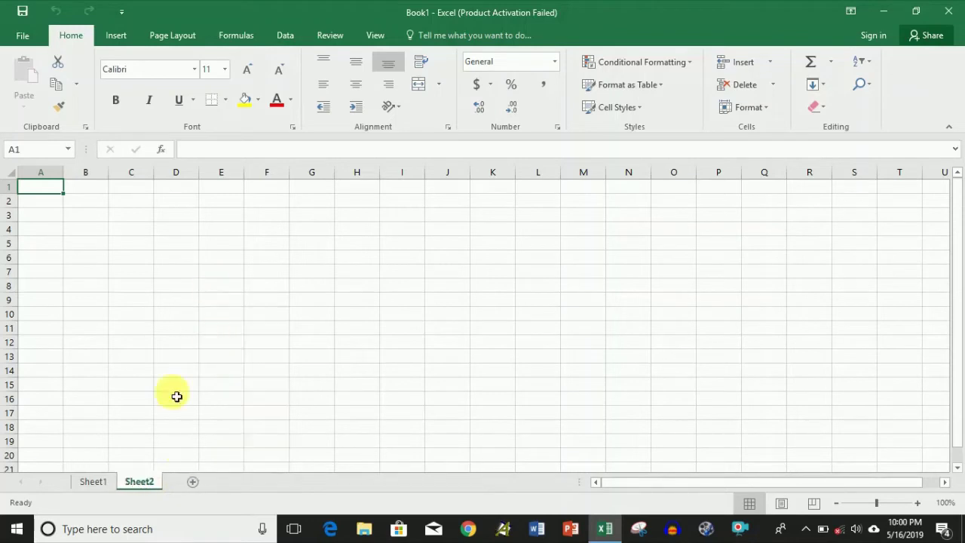
pyautogui.click(192, 482)
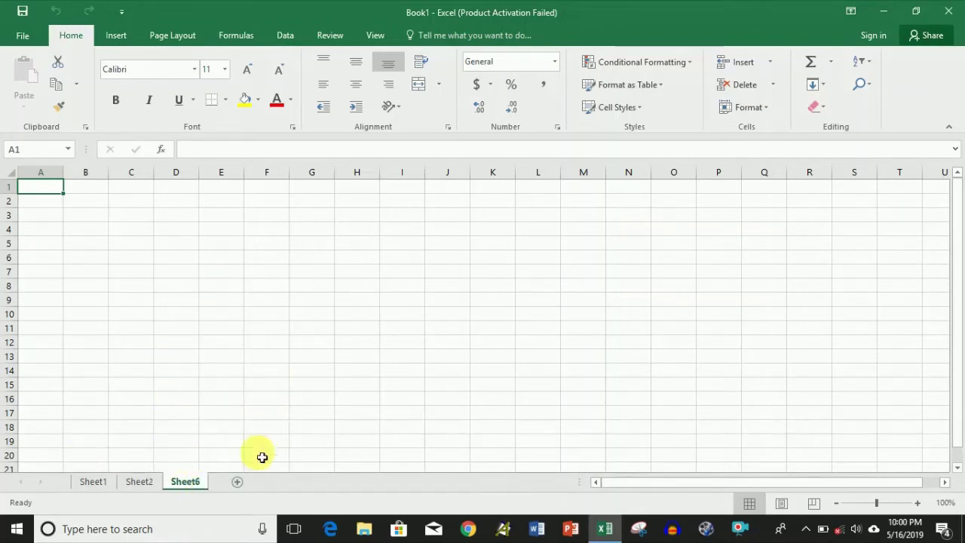
pyautogui.click(99, 486)
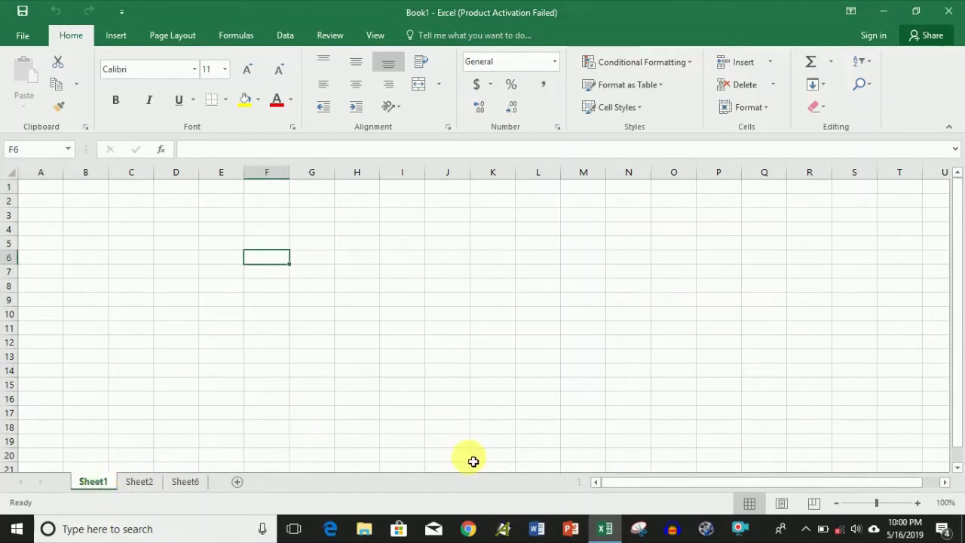
pyautogui.moveTo(957, 280); pyautogui.dragTo(961, 258)
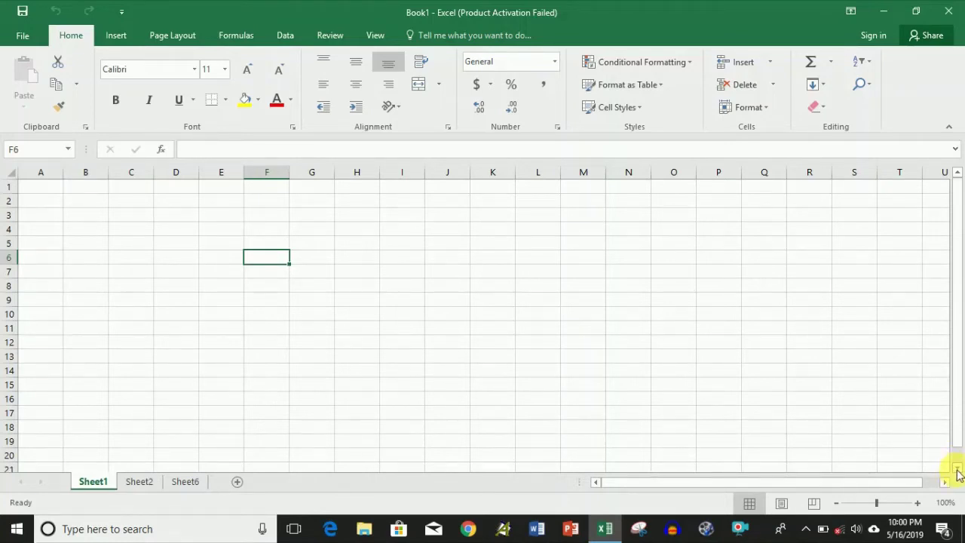
pyautogui.click(956, 471)
pyautogui.click(956, 471)
pyautogui.click(955, 471)
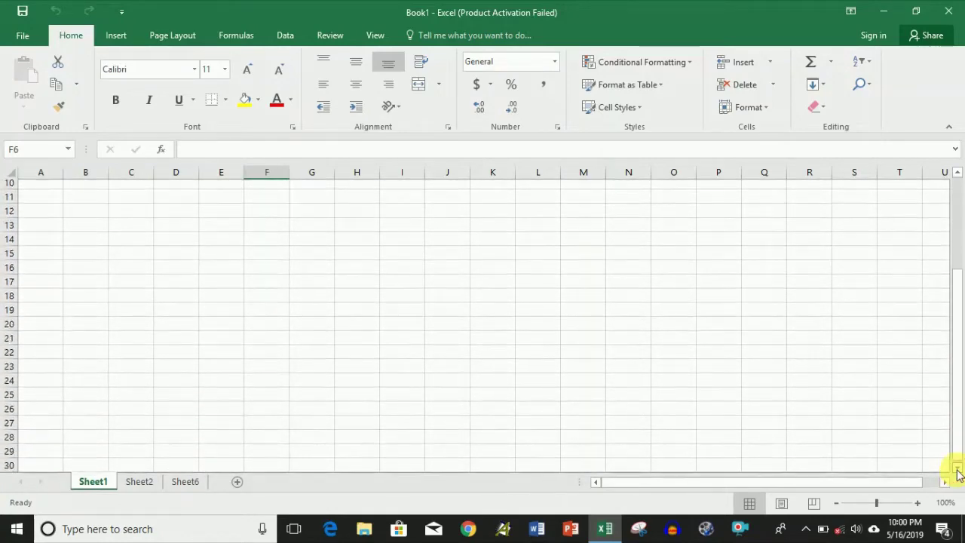
pyautogui.click(956, 471)
pyautogui.click(956, 471)
pyautogui.click(956, 471)
pyautogui.click(955, 471)
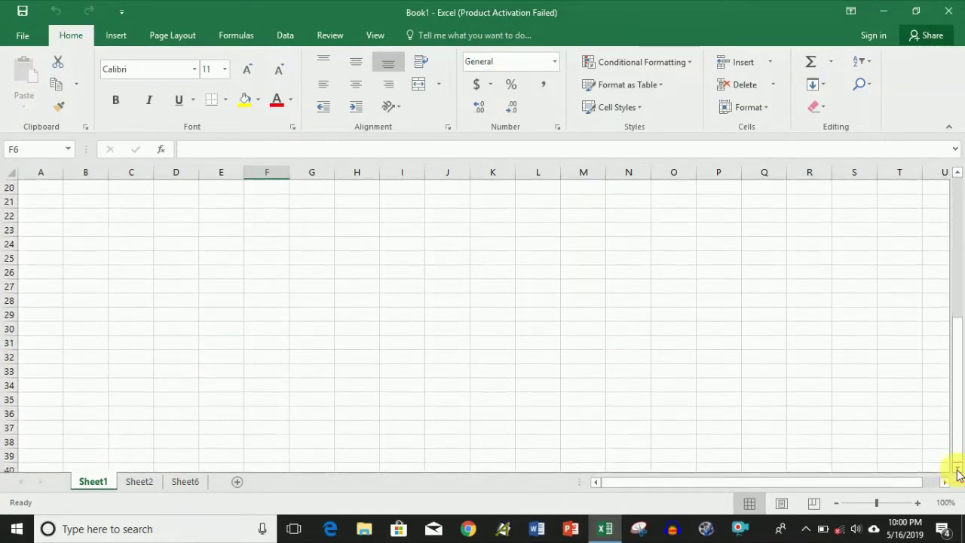
pyautogui.click(955, 471)
pyautogui.click(956, 471)
pyautogui.click(956, 471)
pyautogui.click(955, 471)
pyautogui.click(955, 471)
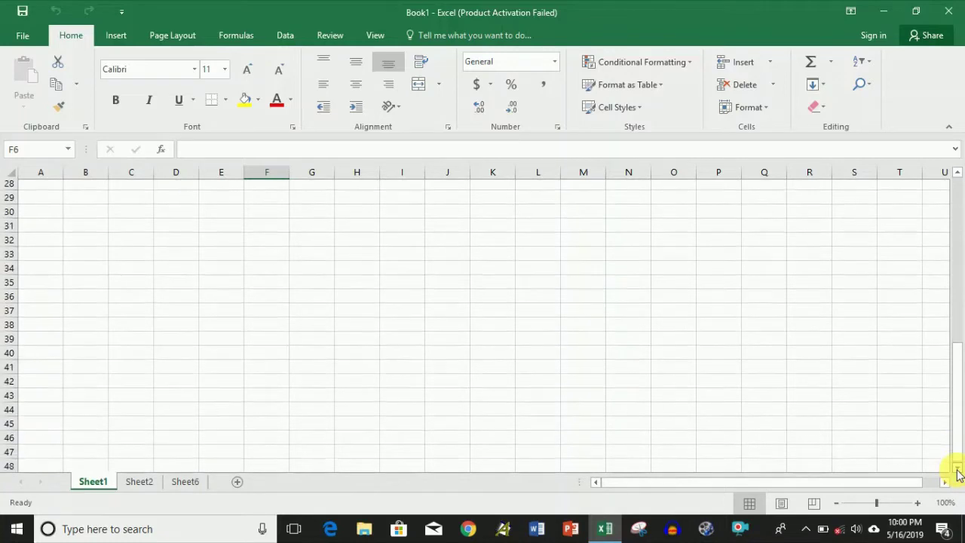
pyautogui.click(956, 471)
pyautogui.click(957, 211)
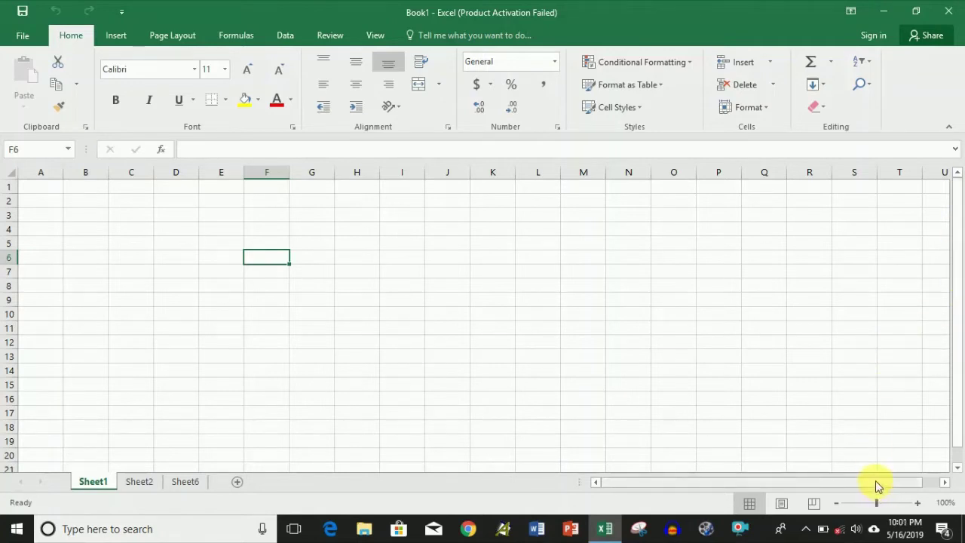
pyautogui.moveTo(875, 480)
pyautogui.mouseDown()
pyautogui.moveTo(883, 482)
pyautogui.moveTo(860, 486)
pyautogui.mouseUp()
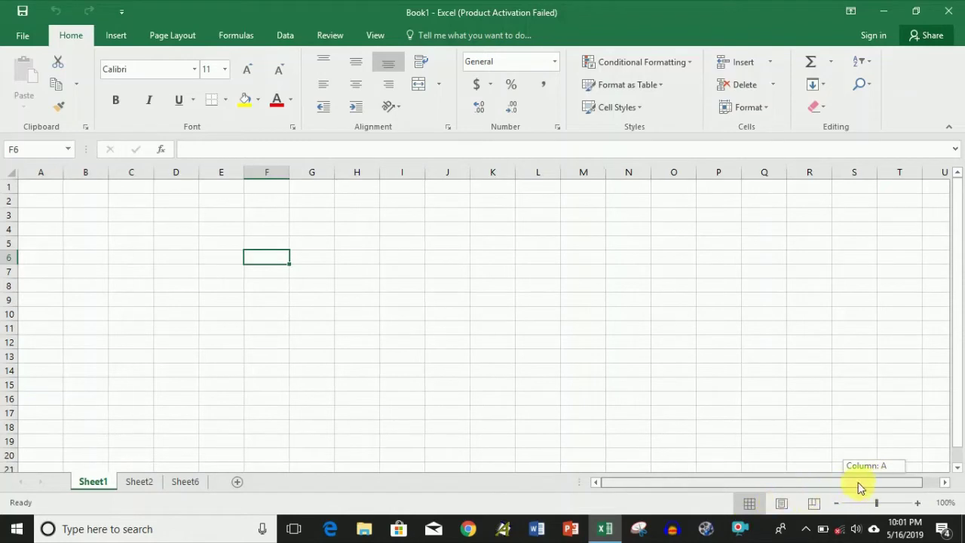
pyautogui.click(945, 482)
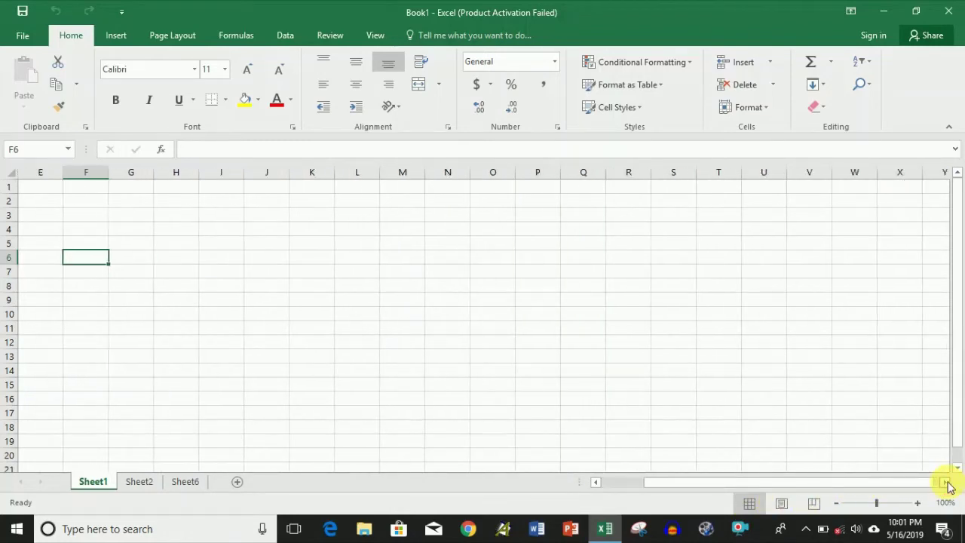
pyautogui.click(947, 485)
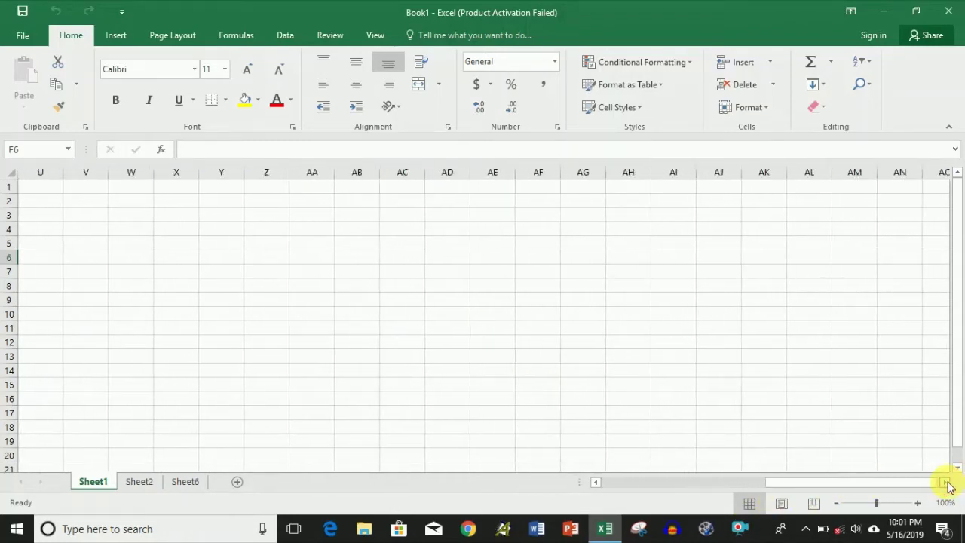
pyautogui.click(947, 484)
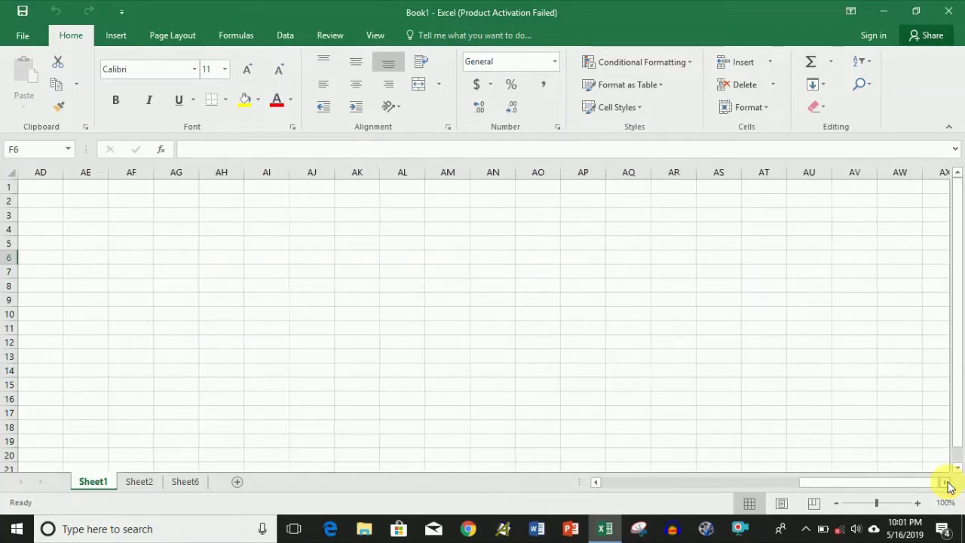
pyautogui.moveTo(824, 487); pyautogui.dragTo(617, 487)
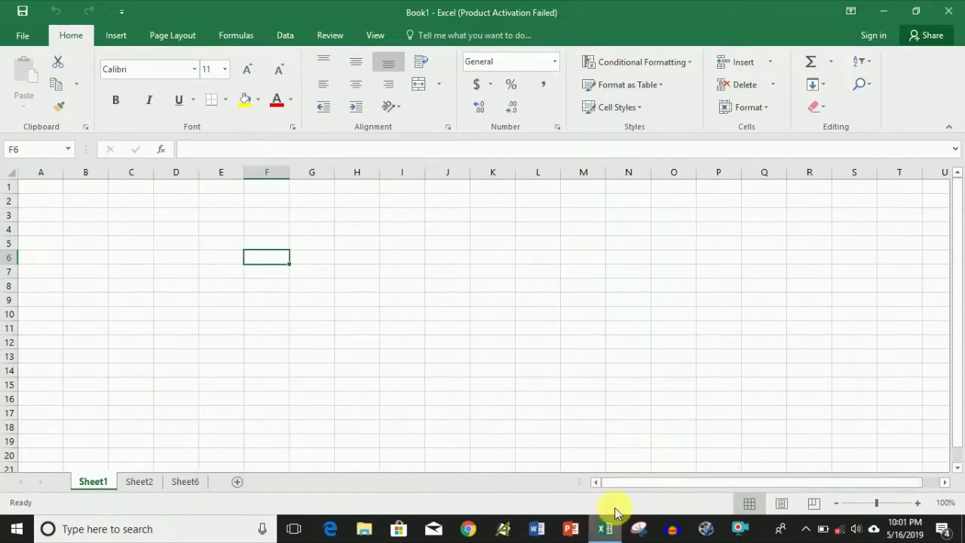
pyautogui.moveTo(621, 531)
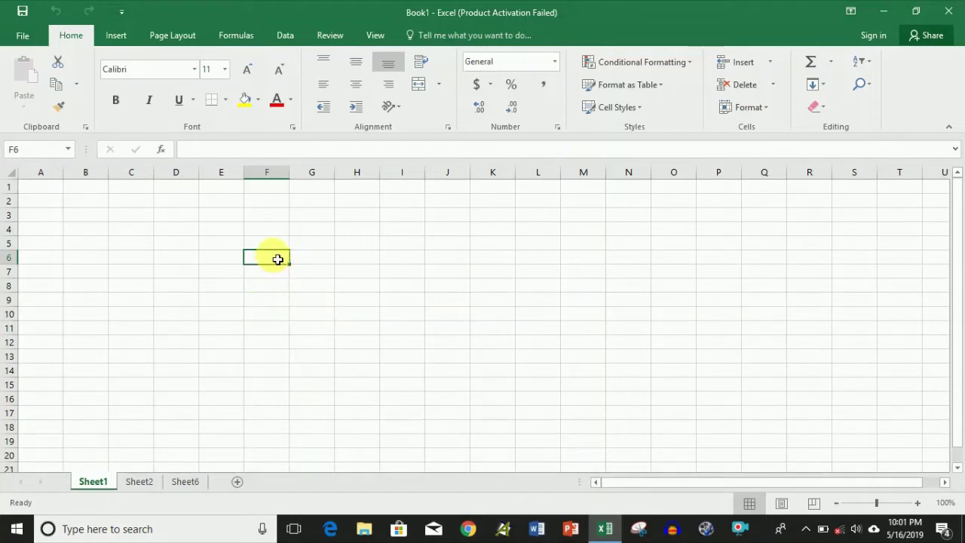
# Enter EXCEL in F6, fill it down to F15, and select F6:F15.
pyautogui.write('EXC')
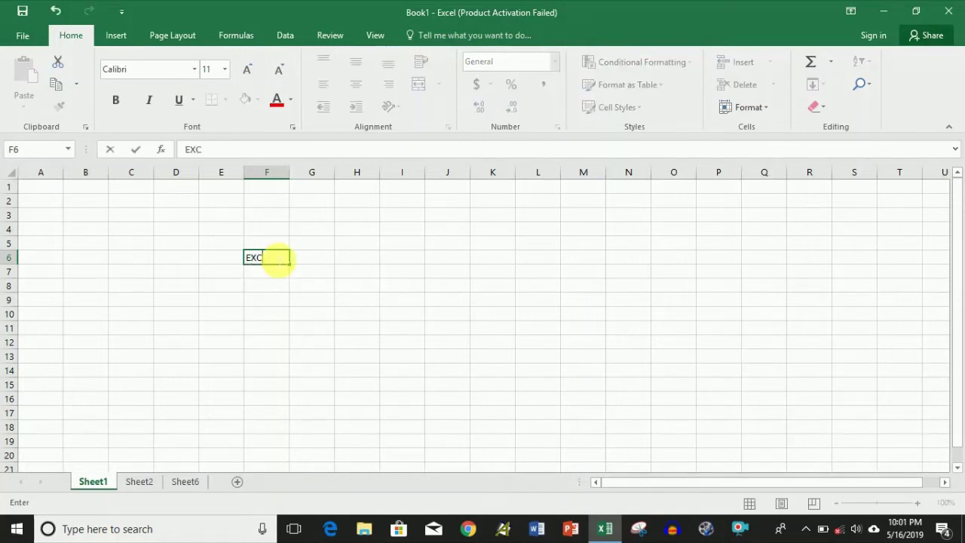
pyautogui.write('EL')
pyautogui.press('Return')
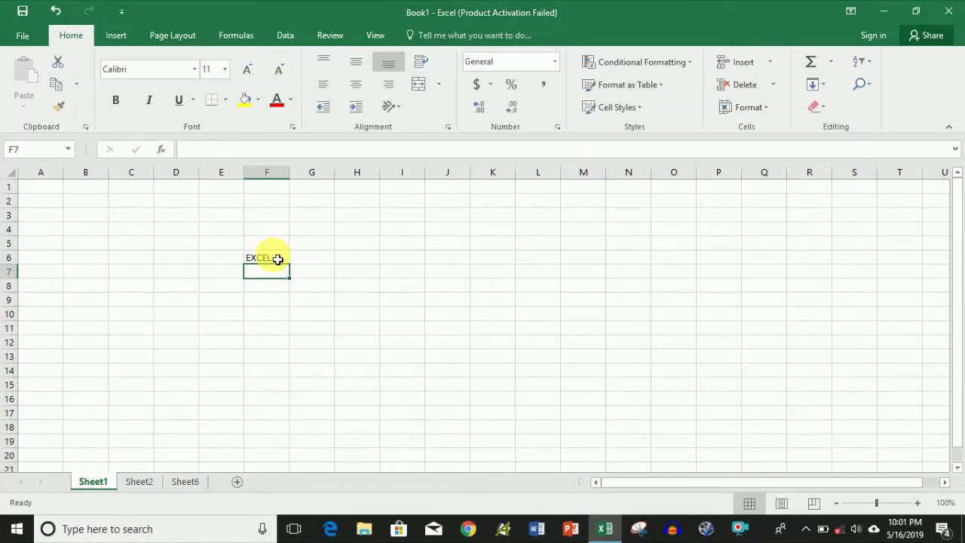
pyautogui.click(277, 258)
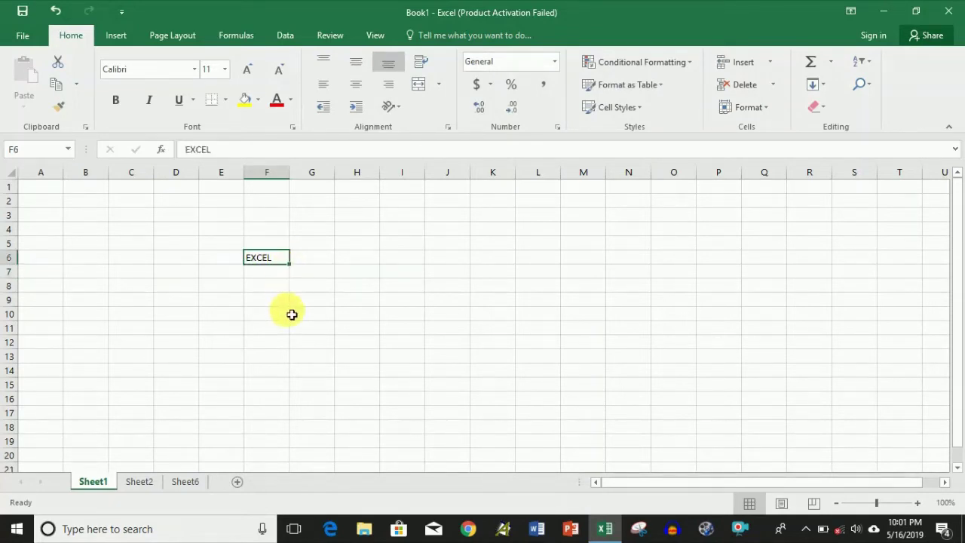
pyautogui.moveTo(297, 269); pyautogui.dragTo(295, 395)
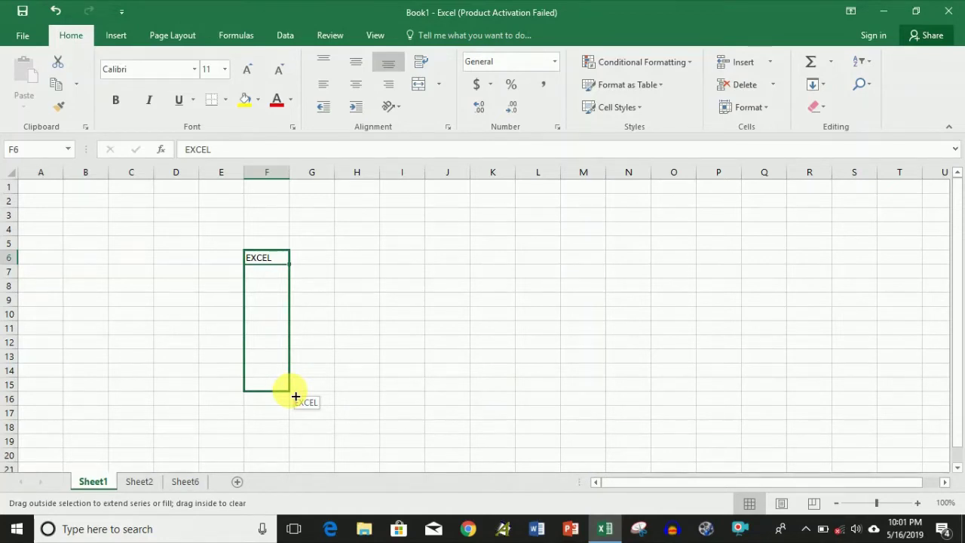
pyautogui.moveTo(295, 396); pyautogui.dragTo(295, 396)
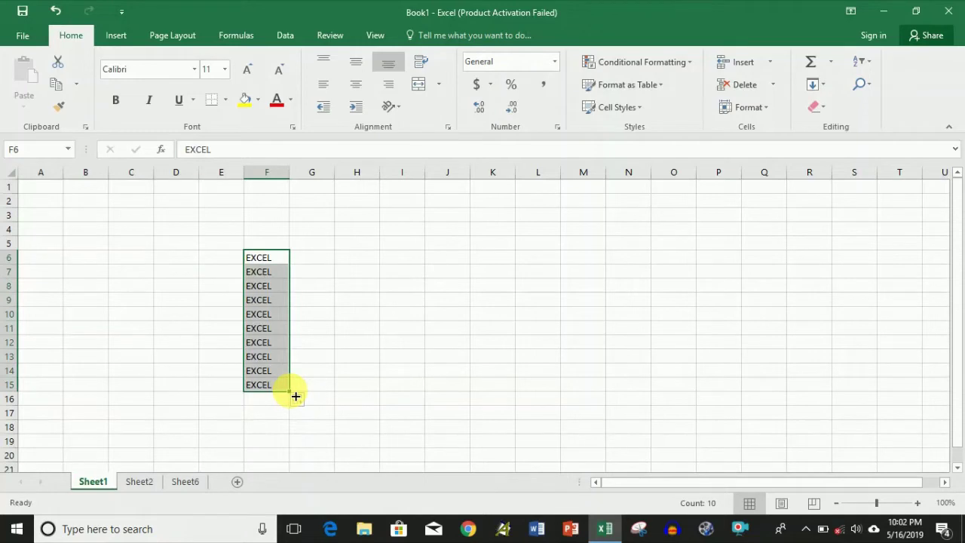
pyautogui.click(279, 258)
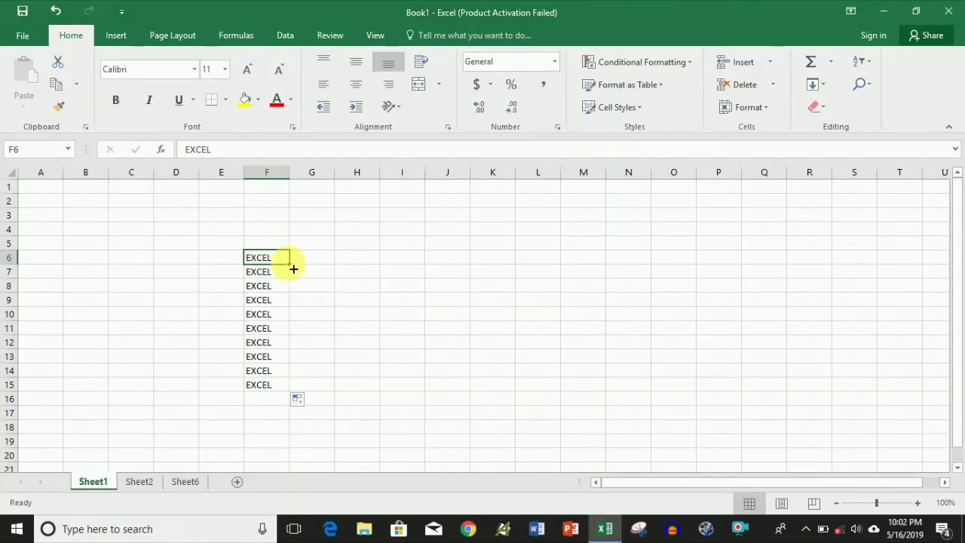
pyautogui.moveTo(293, 269); pyautogui.dragTo(279, 399)
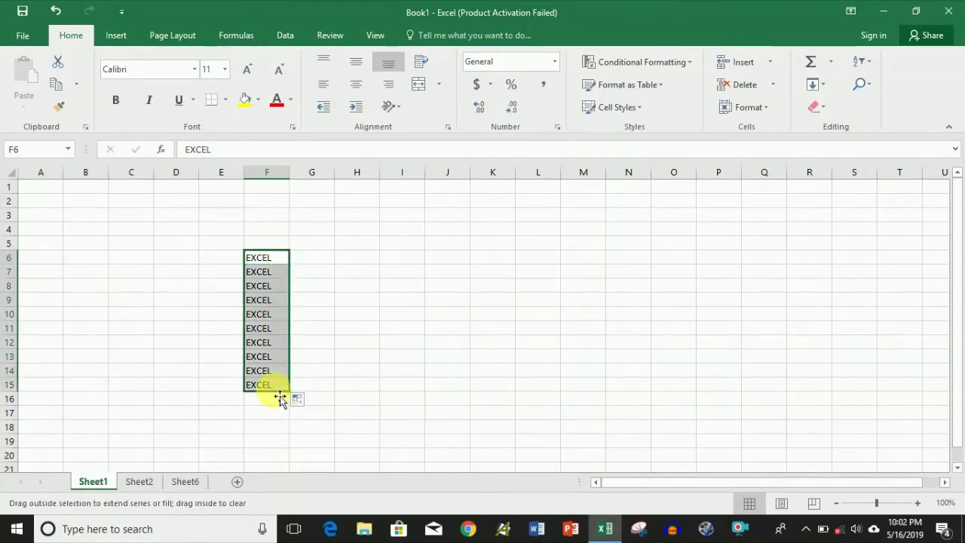
# Set F6:F15 to Automatic black font color and yellow fill color.
pyautogui.click(291, 100)
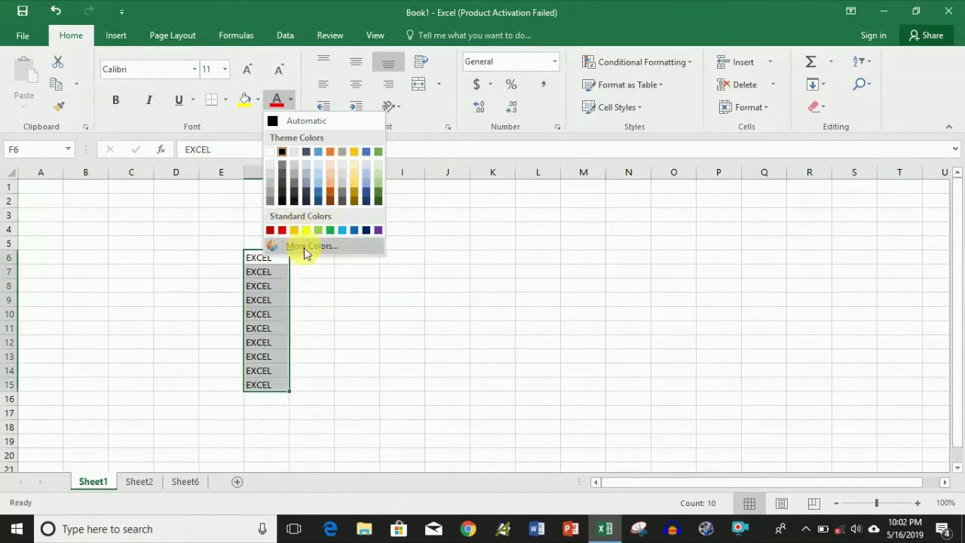
pyautogui.click(273, 121)
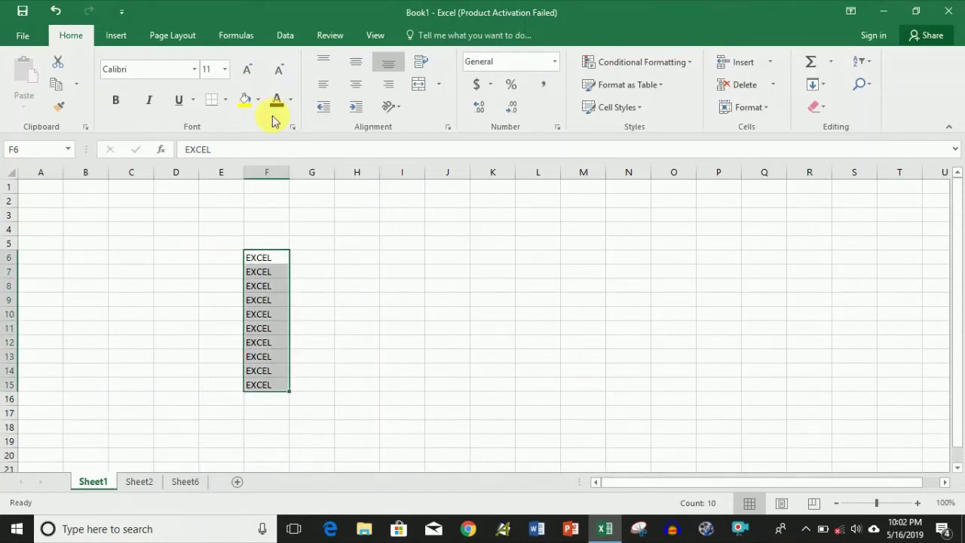
pyautogui.click(258, 101)
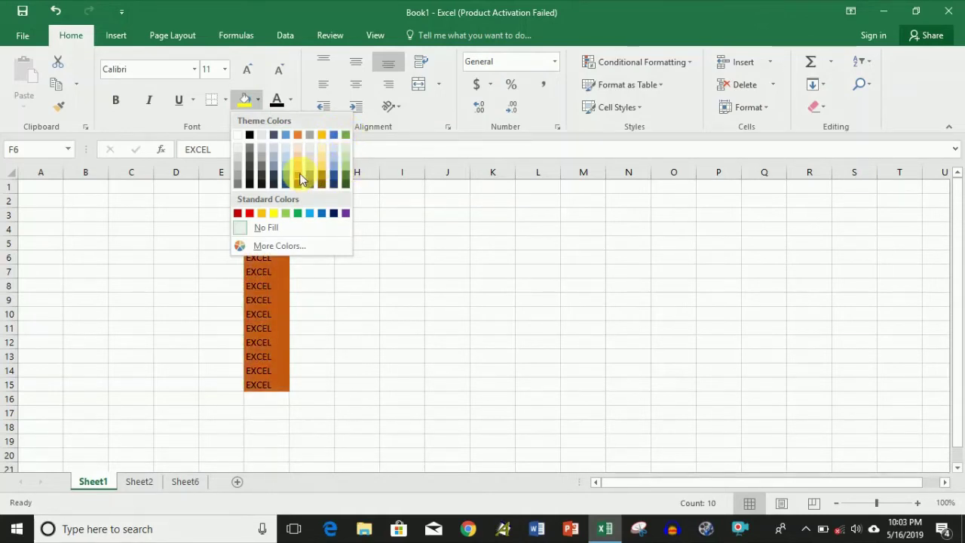
pyautogui.click(274, 215)
pyautogui.click(330, 247)
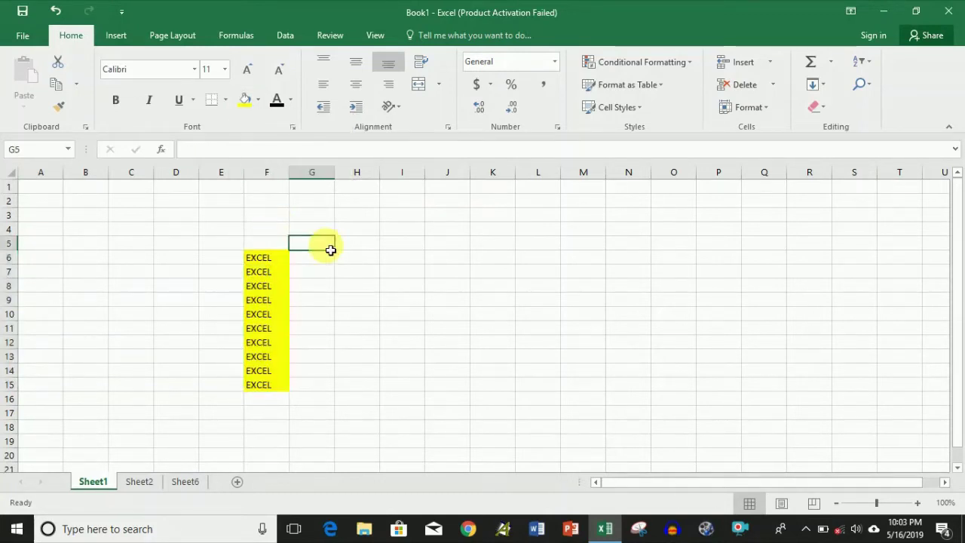
pyautogui.click(370, 245)
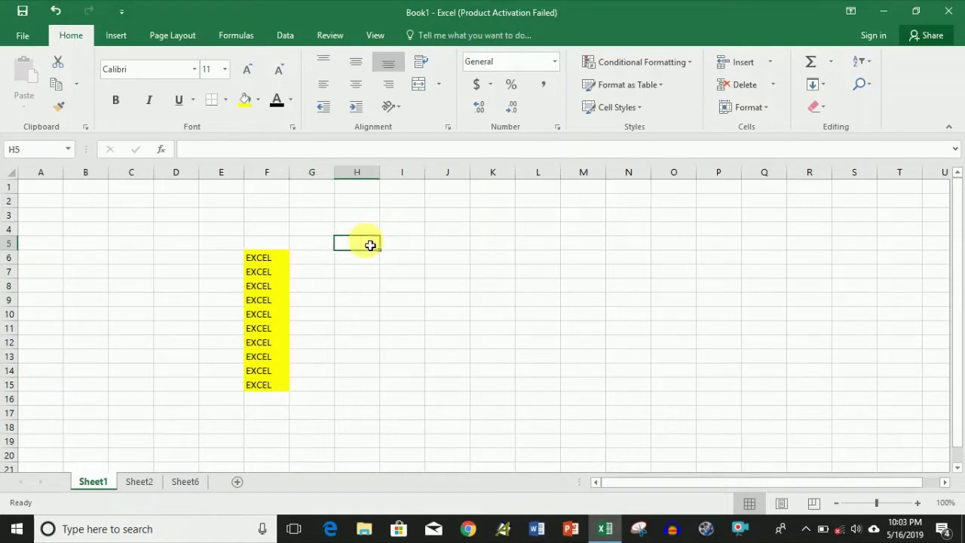
pyautogui.write('EXCE')
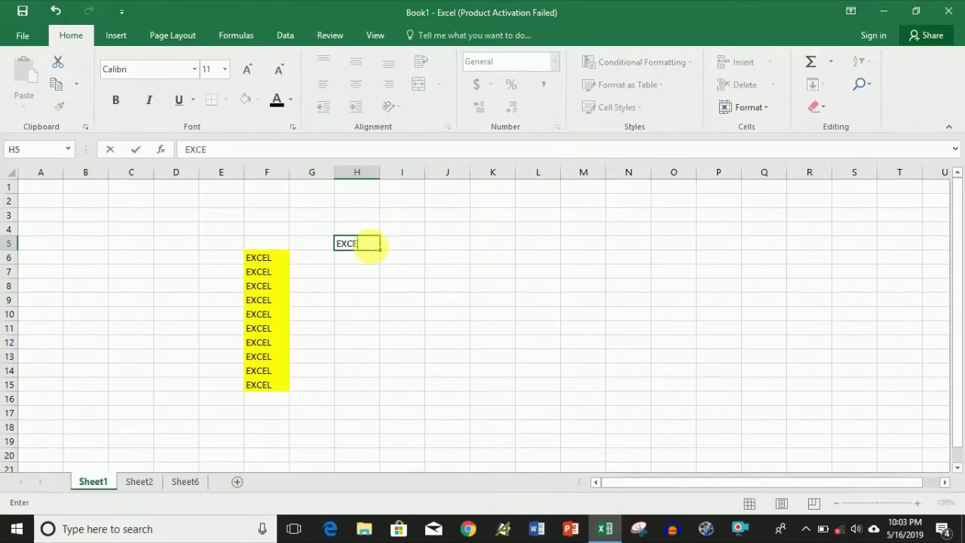
pyautogui.write('L')
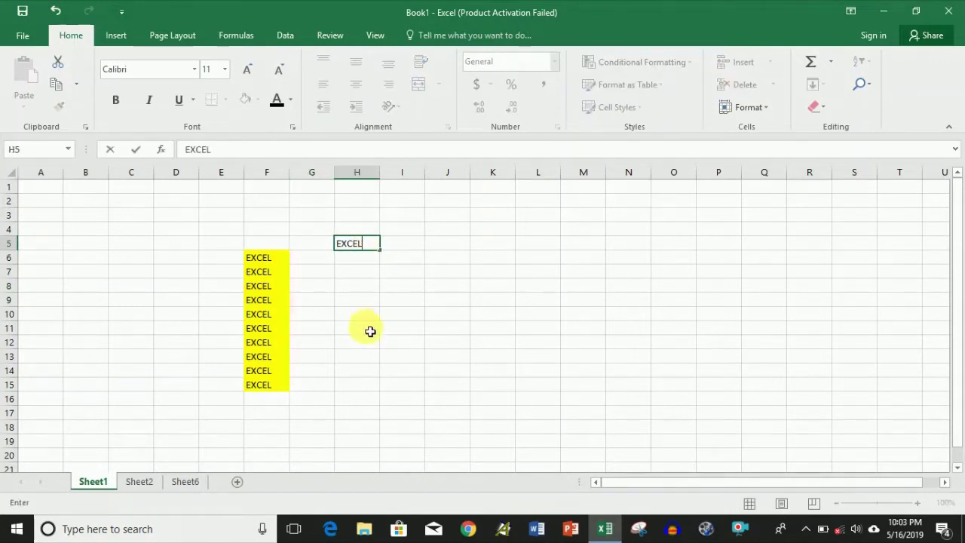
pyautogui.click(358, 329)
pyautogui.write('EX')
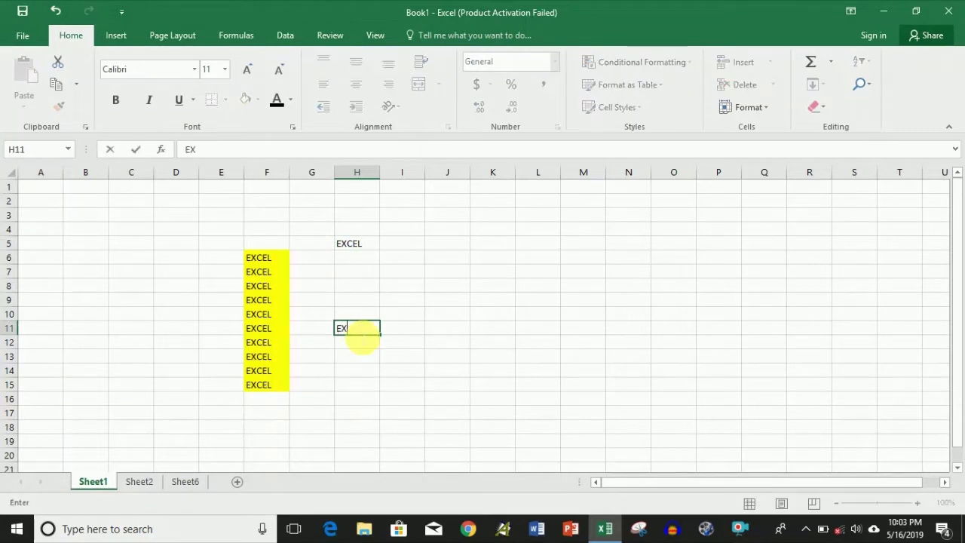
pyautogui.write('CEL')
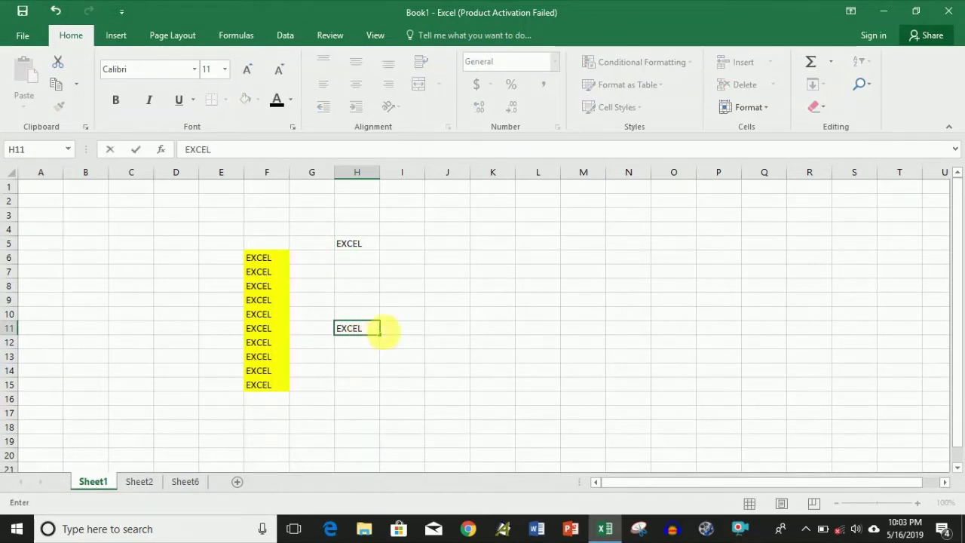
pyautogui.hotkey('ctrl', 'Return')
pyautogui.click(364, 374)
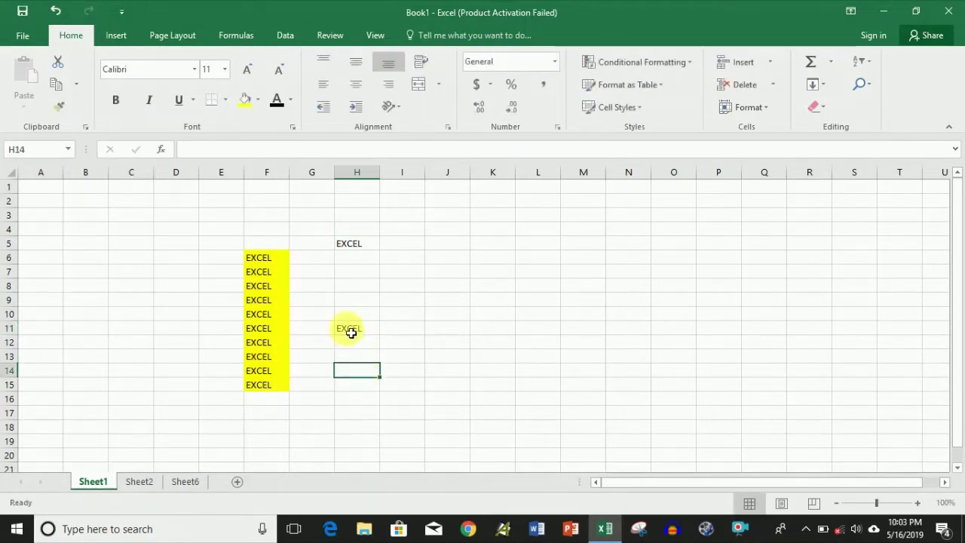
pyautogui.click(346, 328)
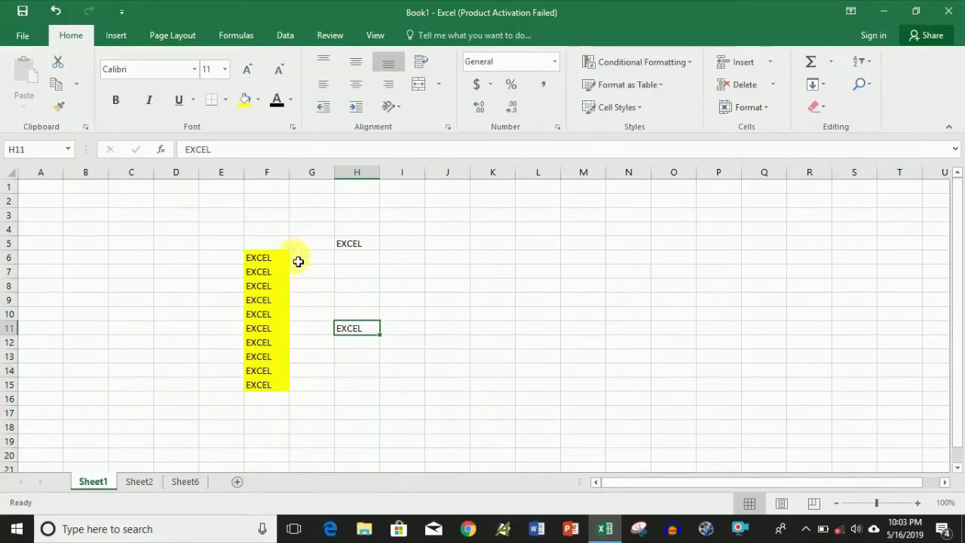
pyautogui.click(355, 248)
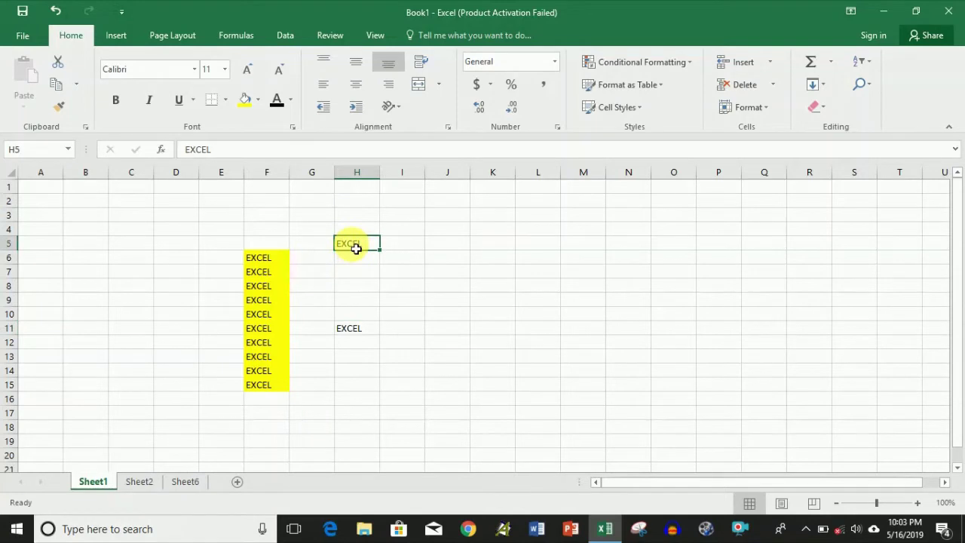
pyautogui.click(354, 299)
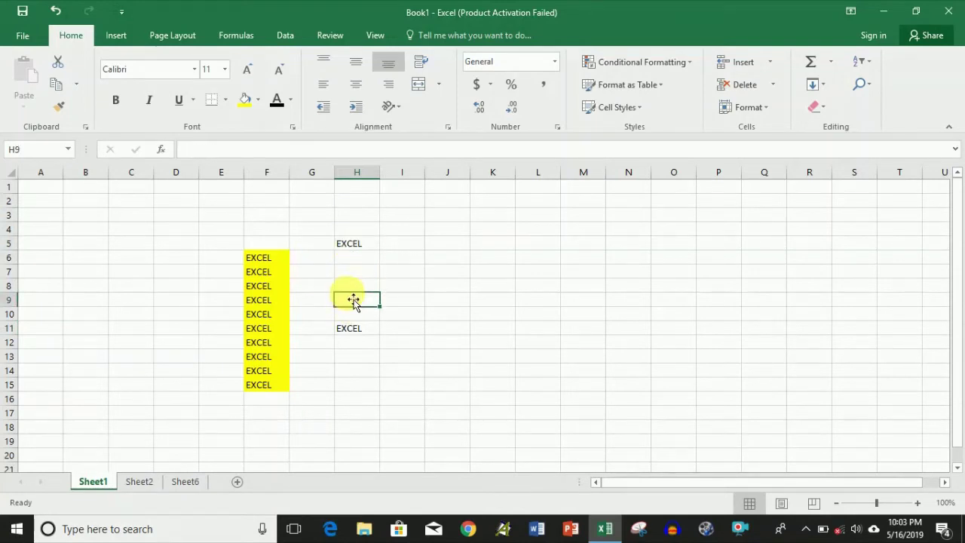
pyautogui.click(359, 248)
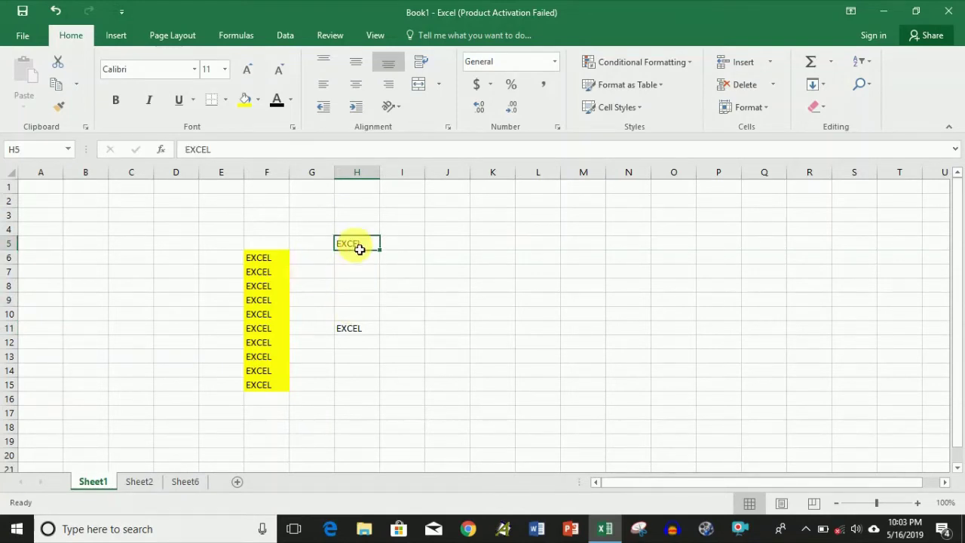
pyautogui.click(244, 104)
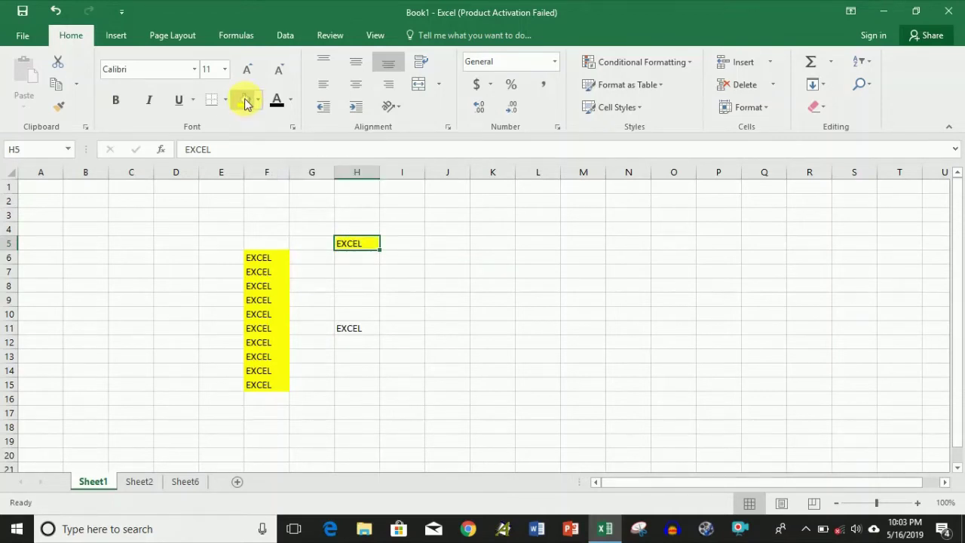
pyautogui.click(257, 99)
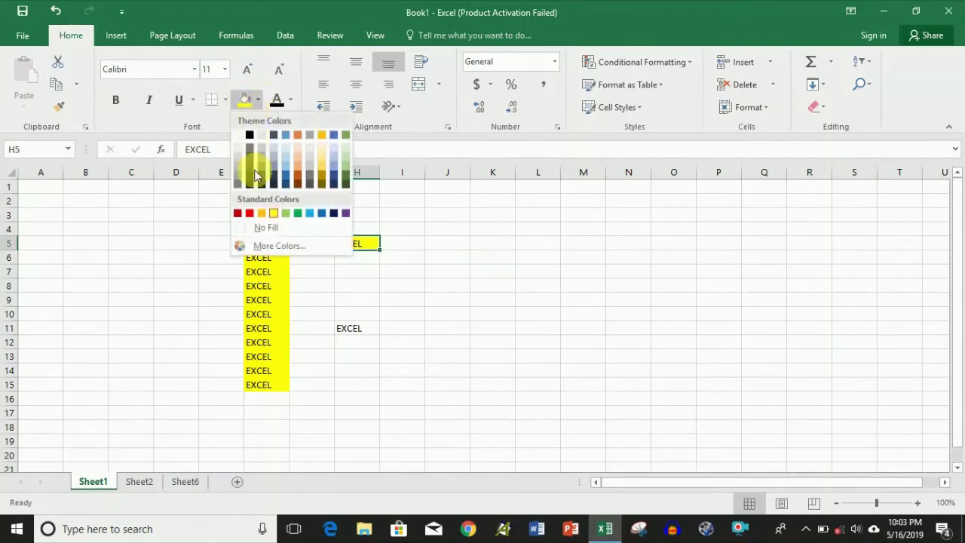
pyautogui.click(241, 229)
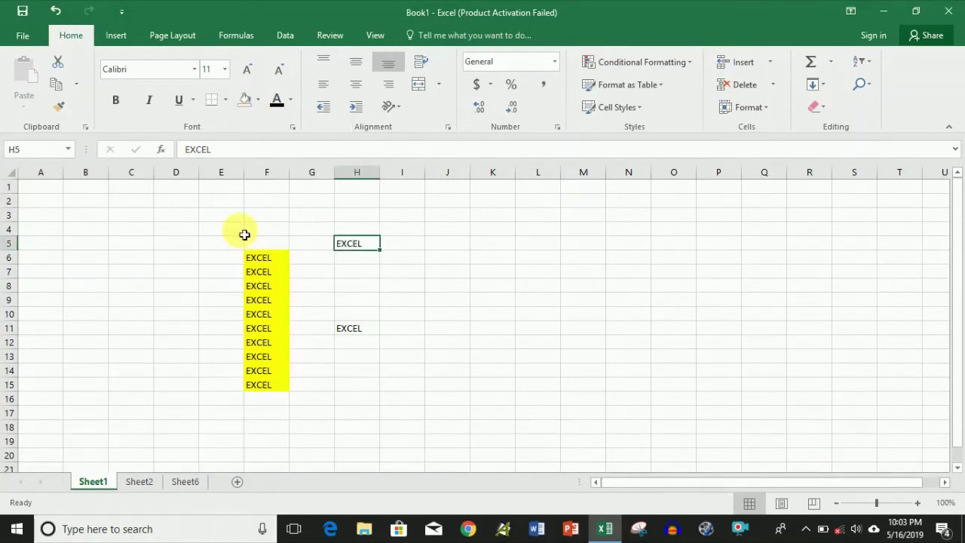
pyautogui.click(370, 334)
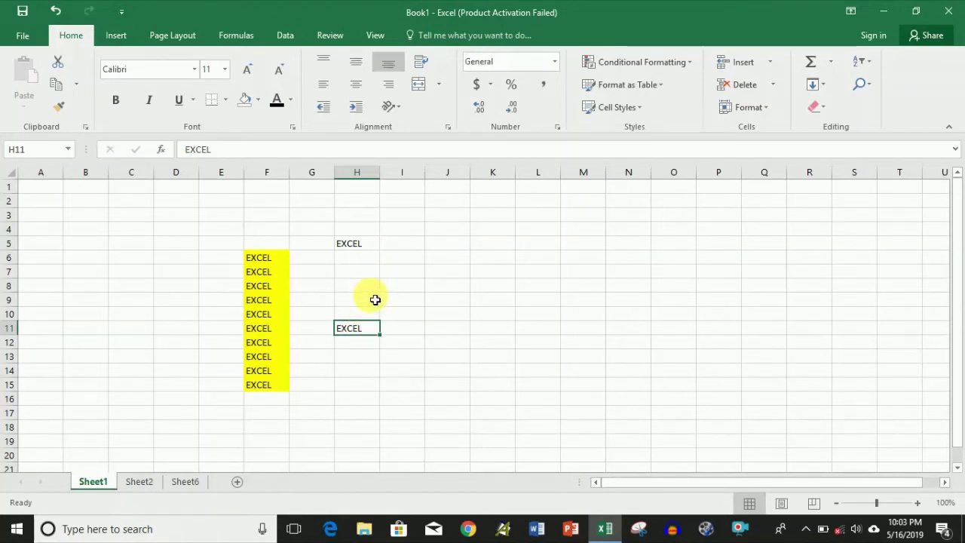
# With Format Painter locked on, copy F6's yellow fill onto H5, H11 and H8.
pyautogui.click(373, 298)
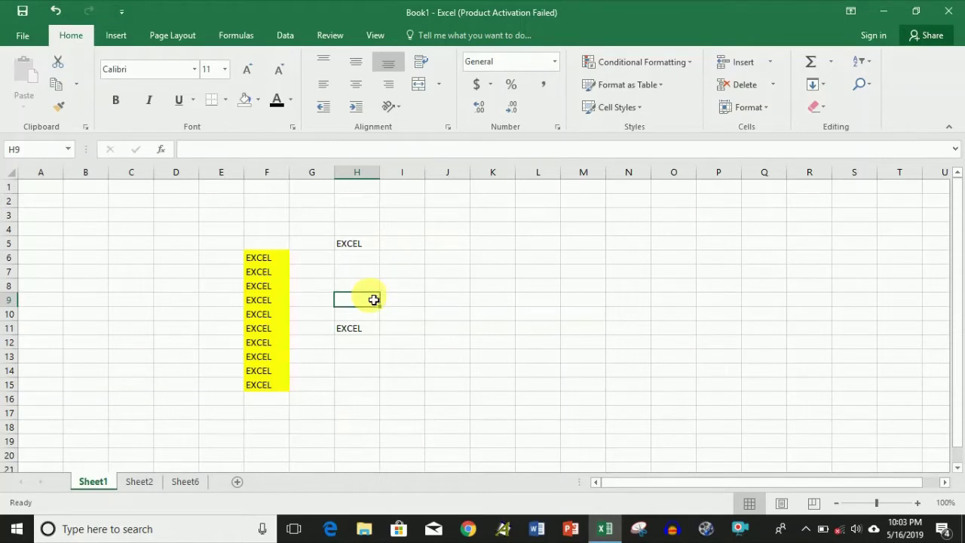
pyautogui.click(262, 256)
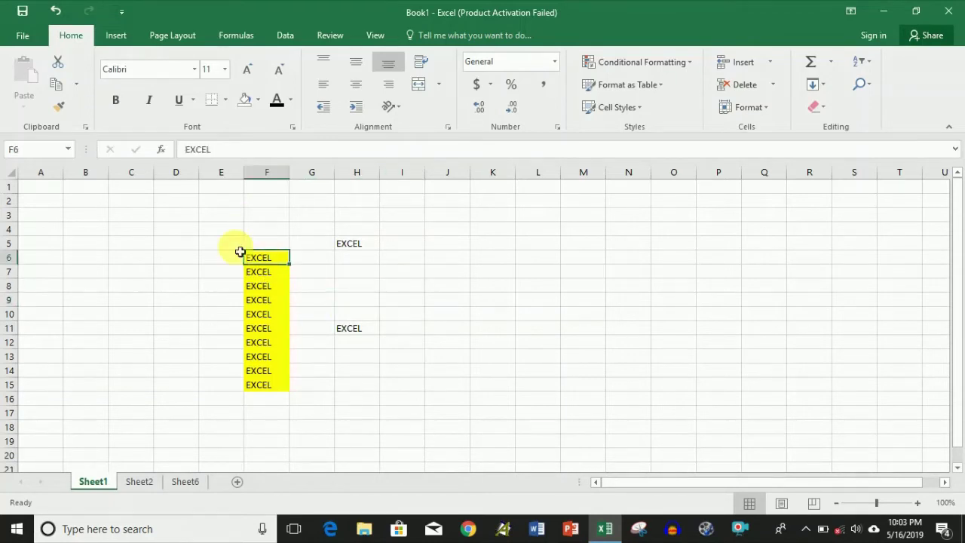
pyautogui.click(61, 108)
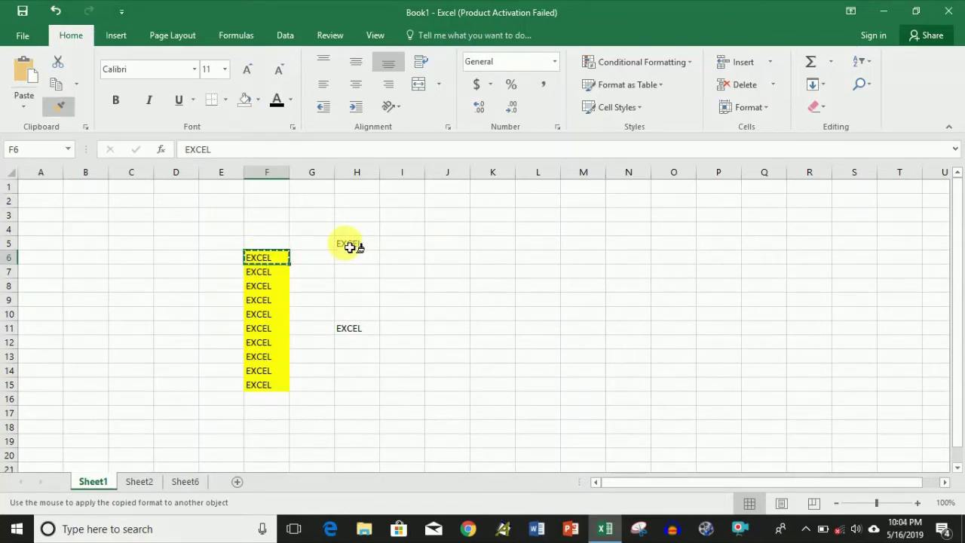
pyautogui.click(350, 247)
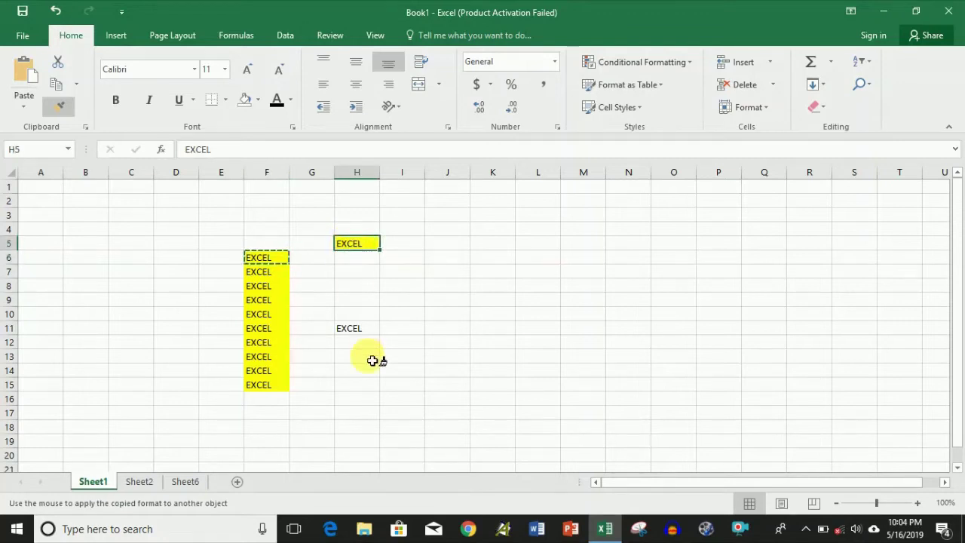
pyautogui.click(359, 328)
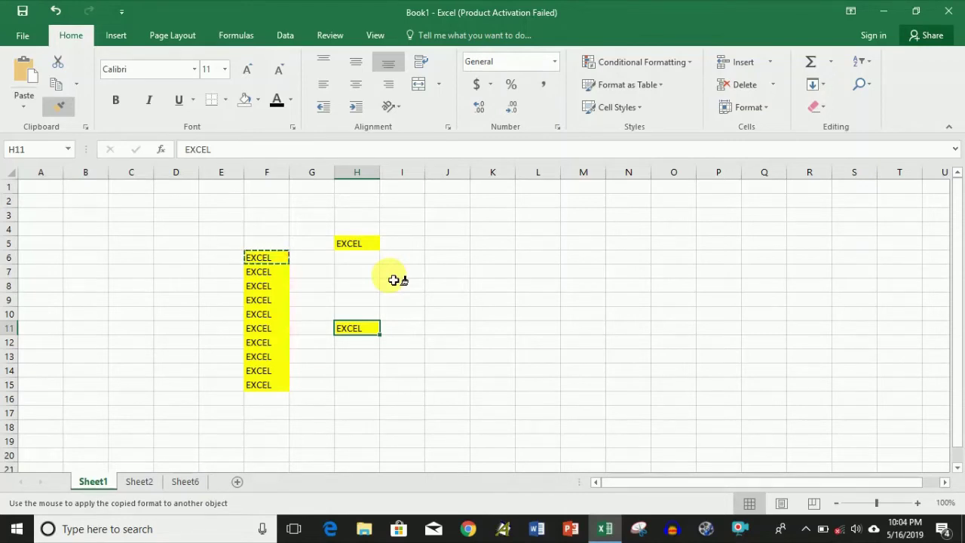
pyautogui.click(369, 284)
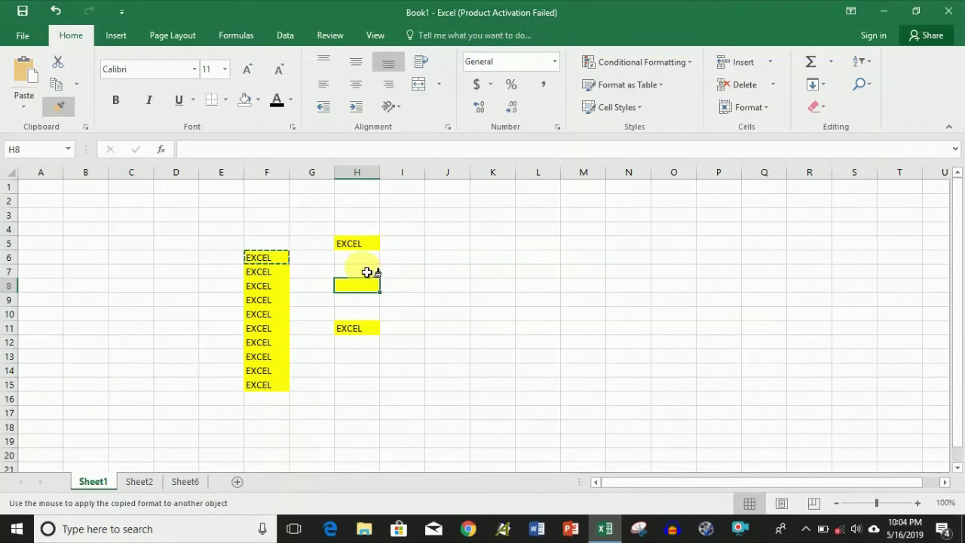
# Paint the same yellow fill onto G4, F3, E6, E8, E10 and E13, then stop.
pyautogui.click(310, 230)
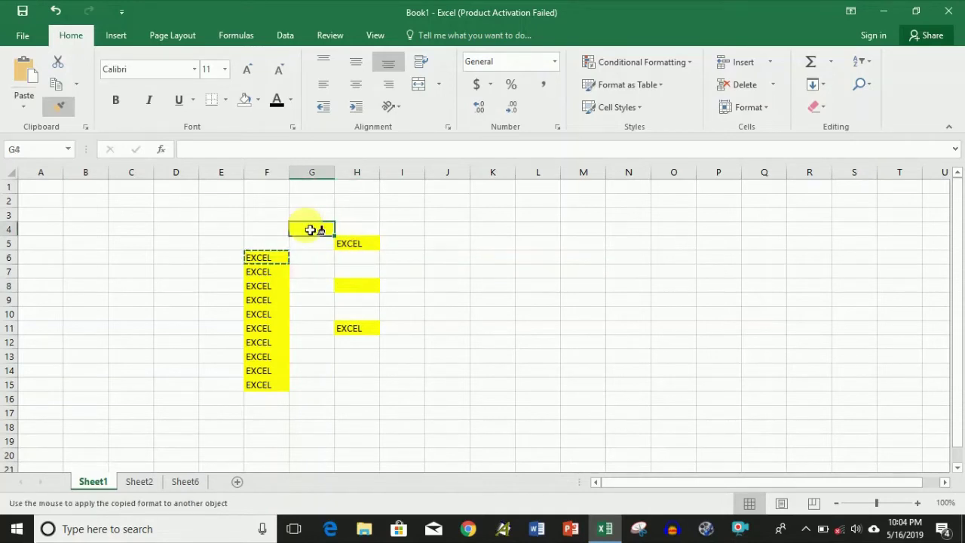
pyautogui.click(262, 215)
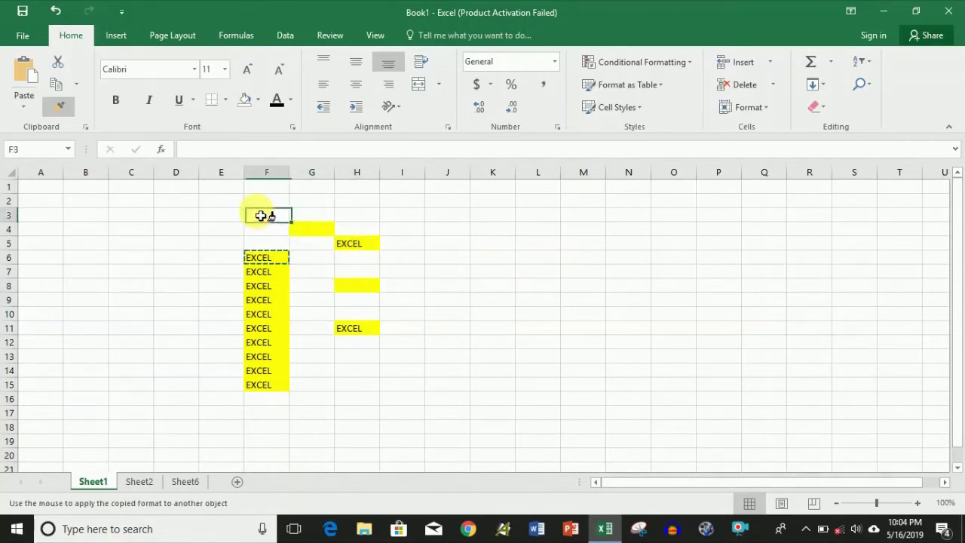
pyautogui.click(229, 257)
pyautogui.click(231, 284)
pyautogui.click(221, 314)
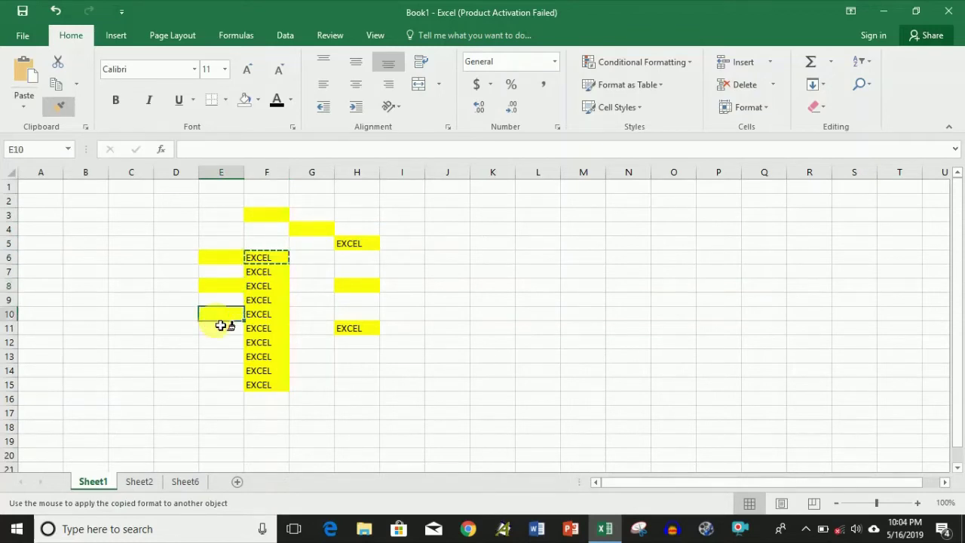
pyautogui.click(224, 354)
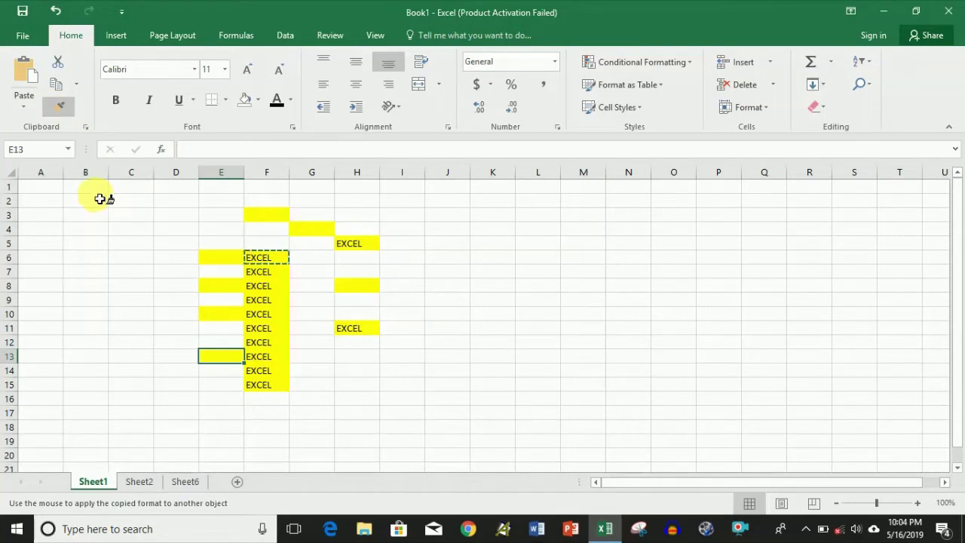
pyautogui.click(64, 107)
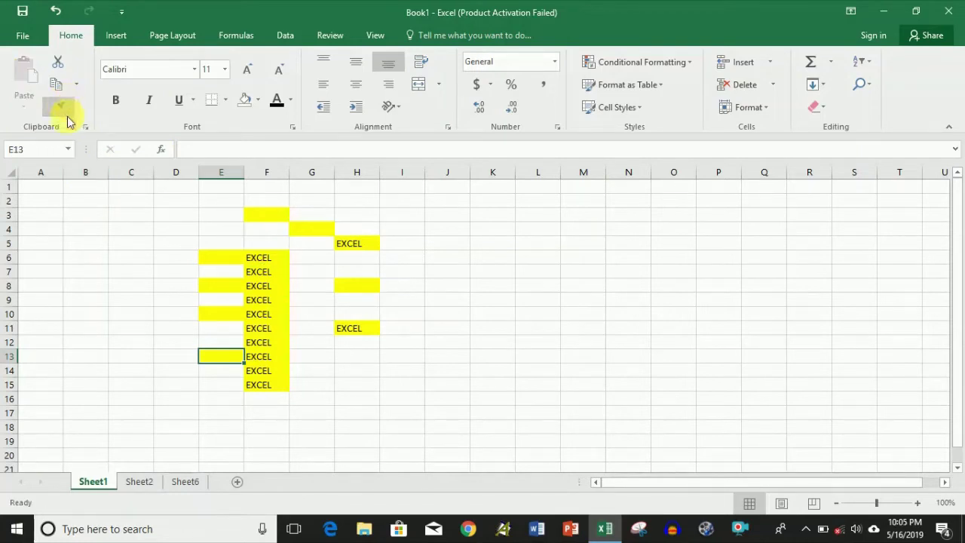
pyautogui.click(161, 269)
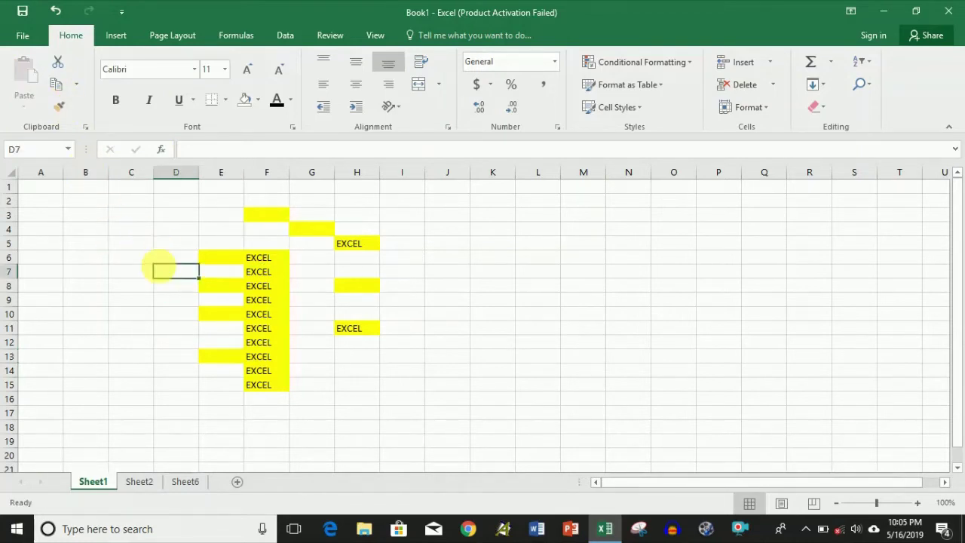
pyautogui.click(124, 219)
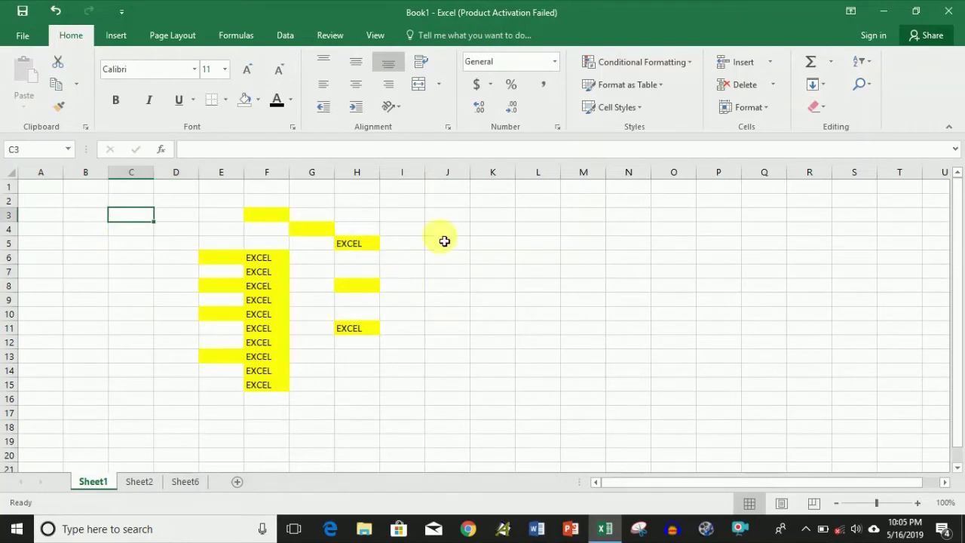
pyautogui.click(477, 258)
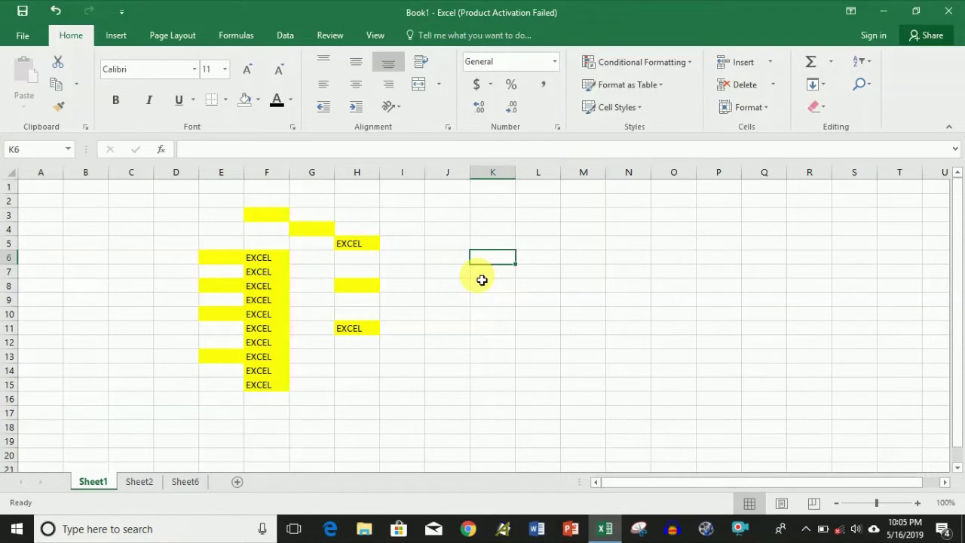
# Enter 23, 39, 56, 74, 27, 47, 56, 7, 67 and 2 down column K from K5.
pyautogui.click(495, 244)
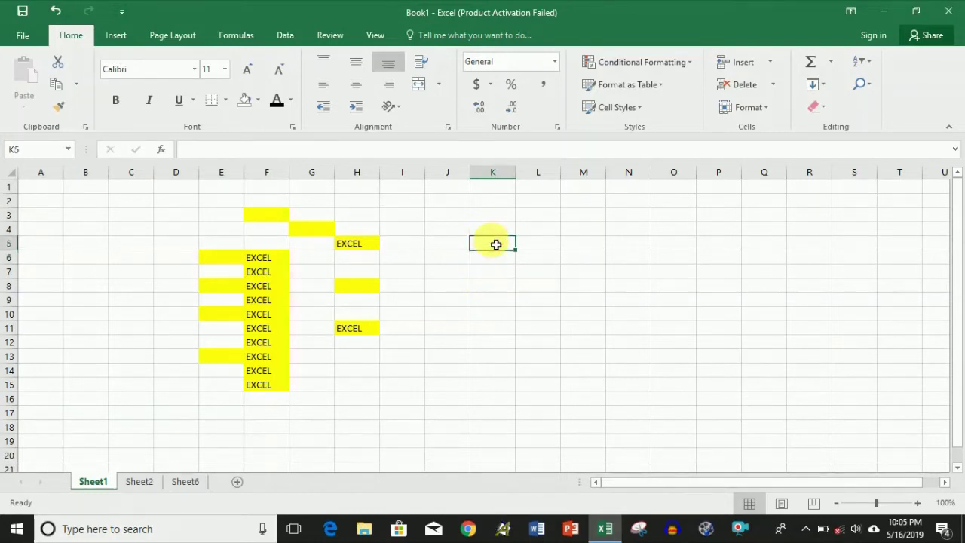
pyautogui.write('23')
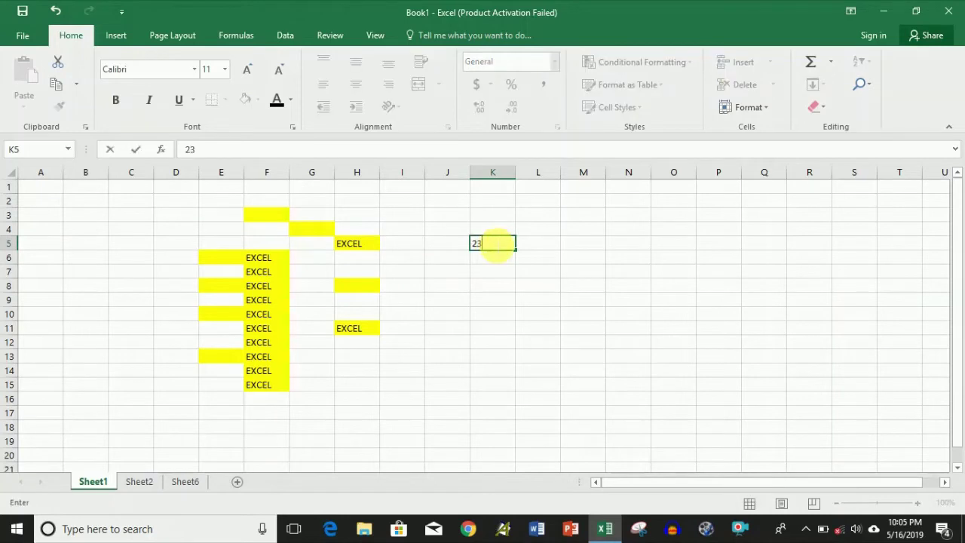
pyautogui.press('Return')
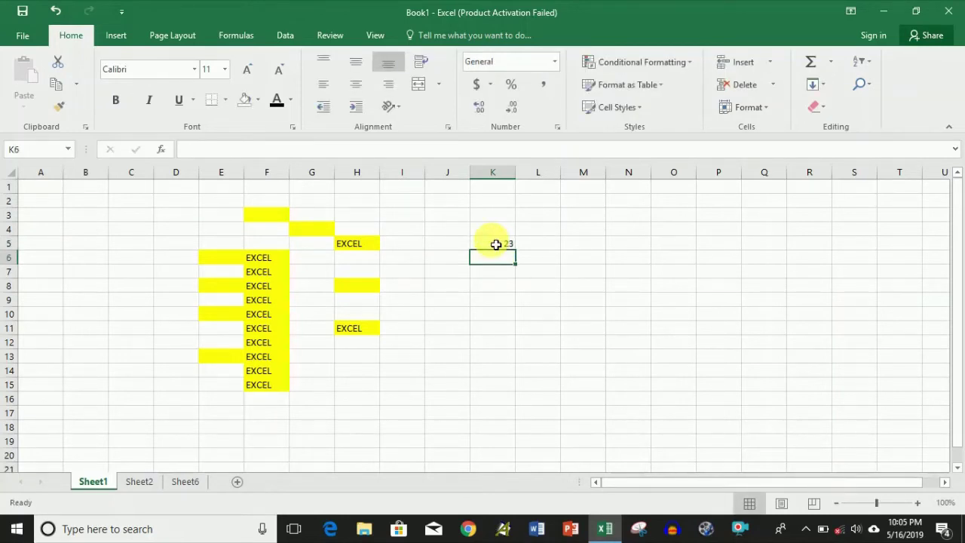
pyautogui.write('39')
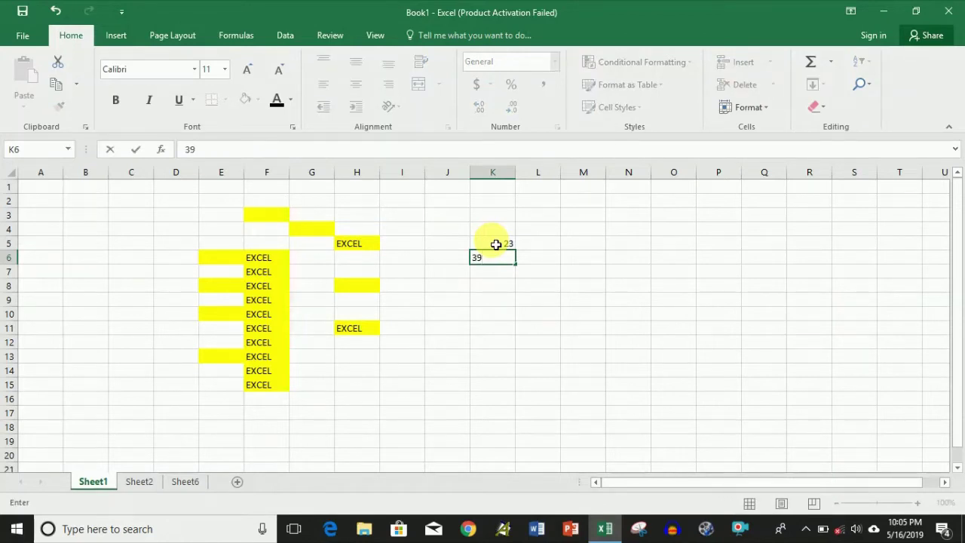
pyautogui.press('Return')
pyautogui.write('56')
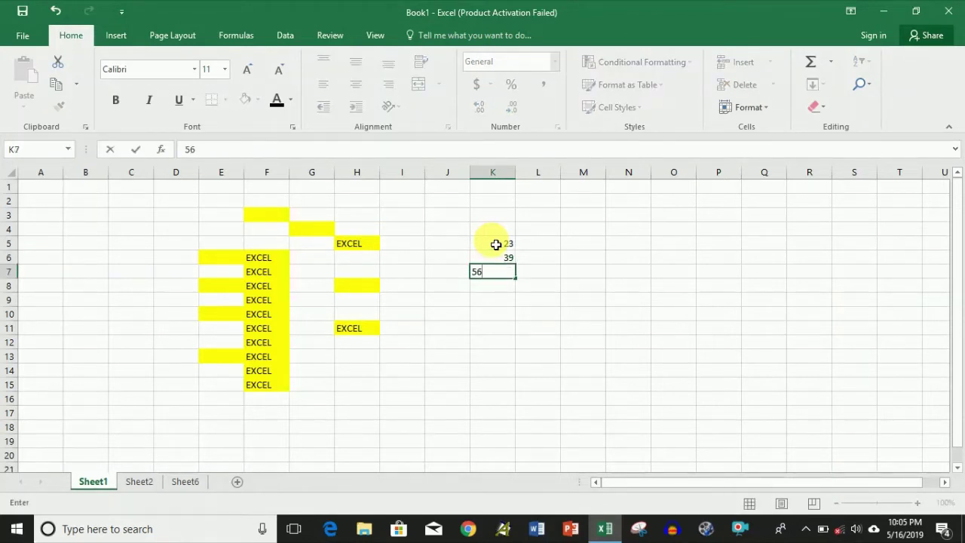
pyautogui.press('Return')
pyautogui.write('74')
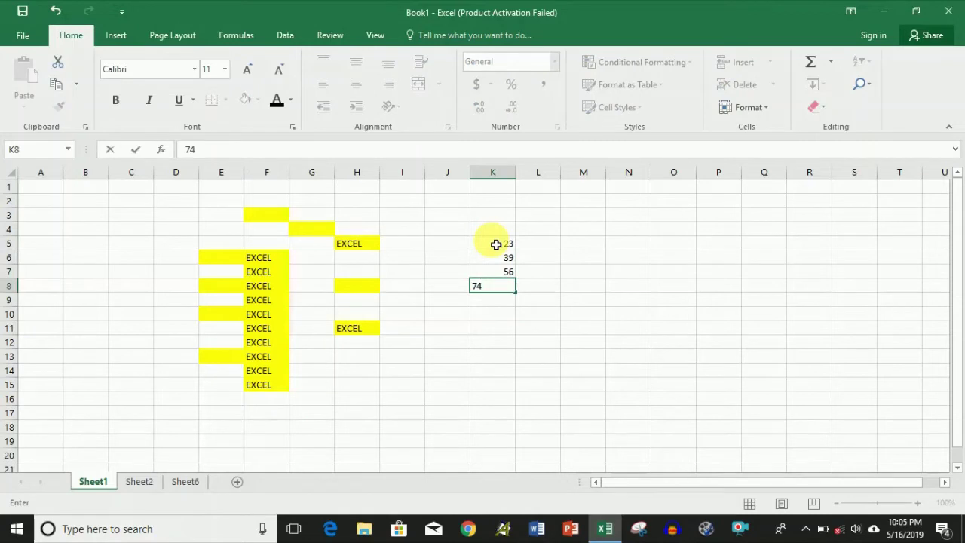
pyautogui.press('Return')
pyautogui.write('27')
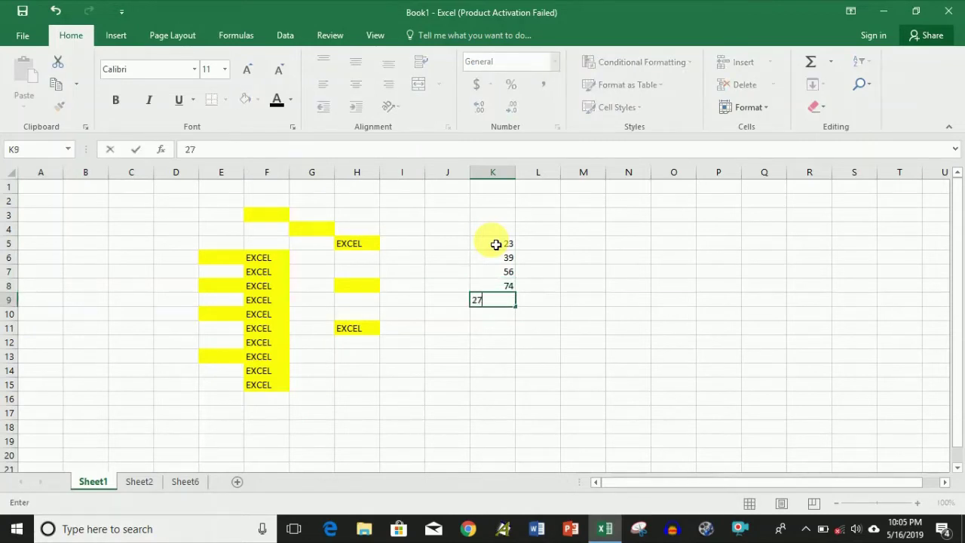
pyautogui.press('Return')
pyautogui.write('47')
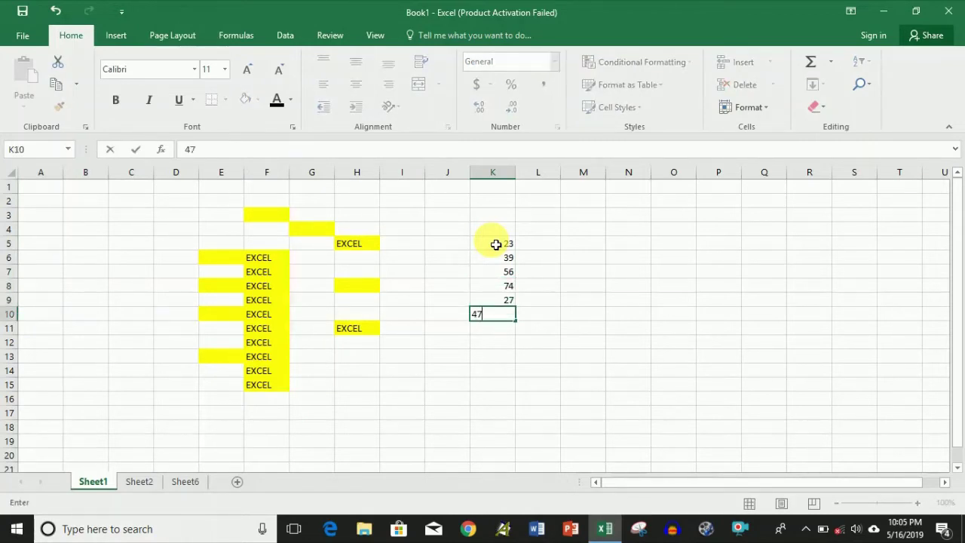
pyautogui.press('Return')
pyautogui.write('56')
pyautogui.press('Return')
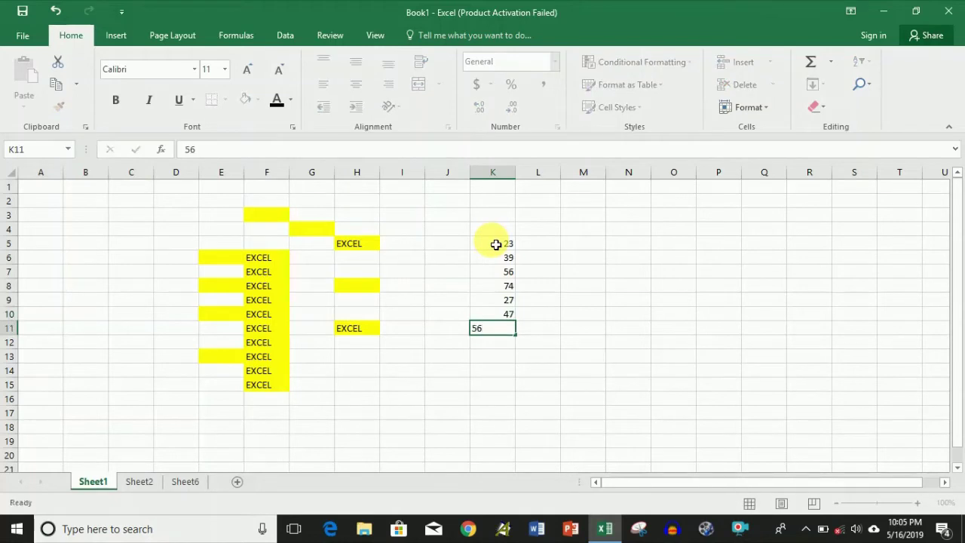
pyautogui.write('7')
pyautogui.press('Return')
pyautogui.write('6')
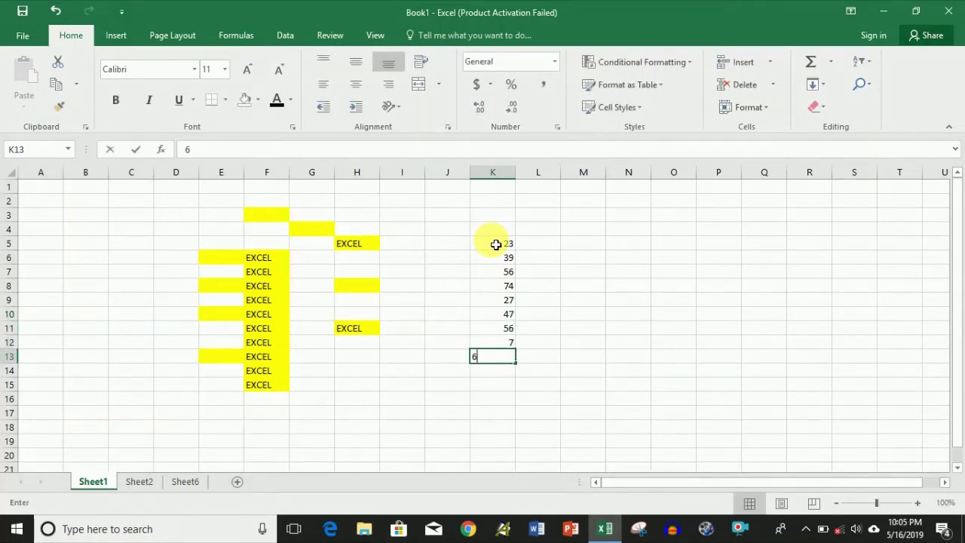
pyautogui.write('7')
pyautogui.press('Return')
pyautogui.write('2')
pyautogui.press('Return')
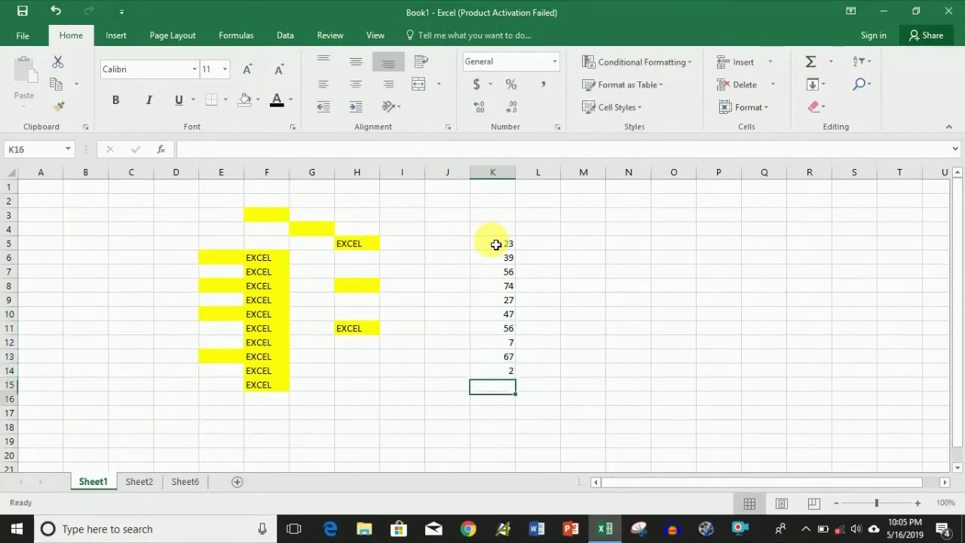
# Continue column K with 34 and 45, then go back and put 76 in K15.
pyautogui.press('Return')
pyautogui.write('34')
pyautogui.press('Return')
pyautogui.press('Return')
pyautogui.write('45')
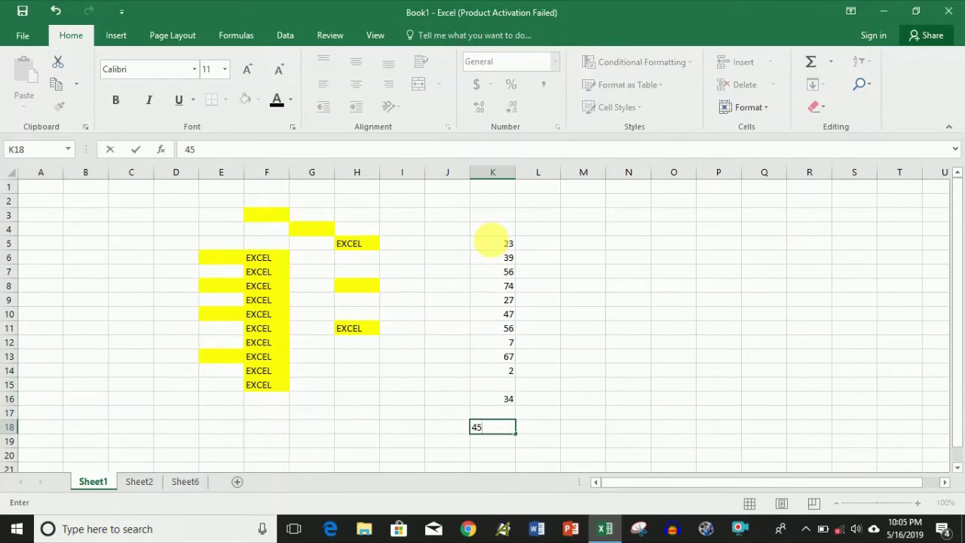
pyautogui.press('Return')
pyautogui.press('Up')
pyautogui.press('Up')
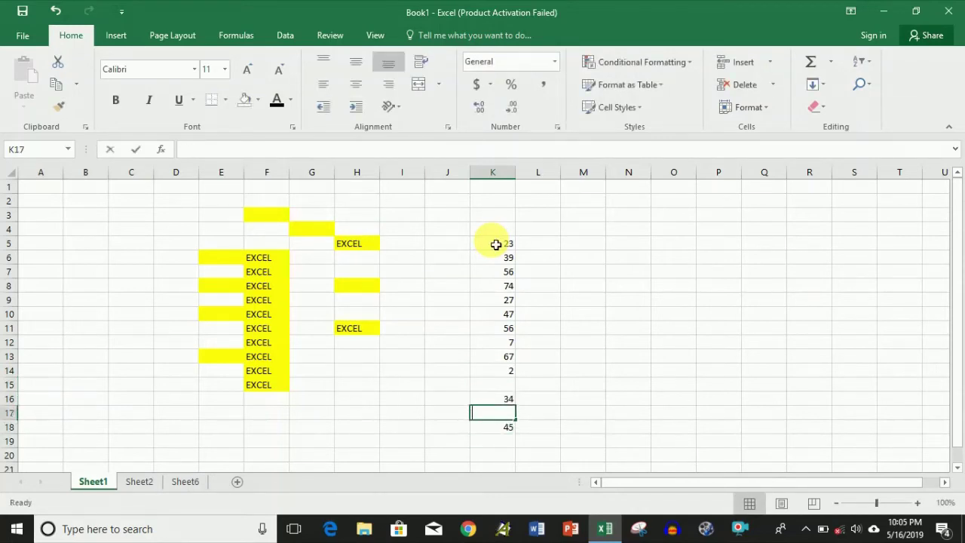
pyautogui.write('56')
pyautogui.press('Up')
pyautogui.press('Up')
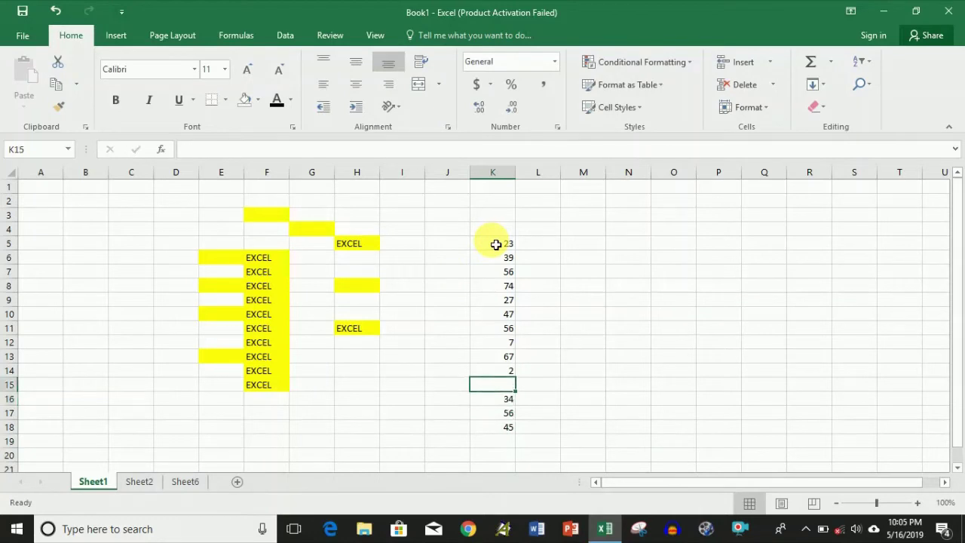
pyautogui.write('768')
pyautogui.press('BackSpace')
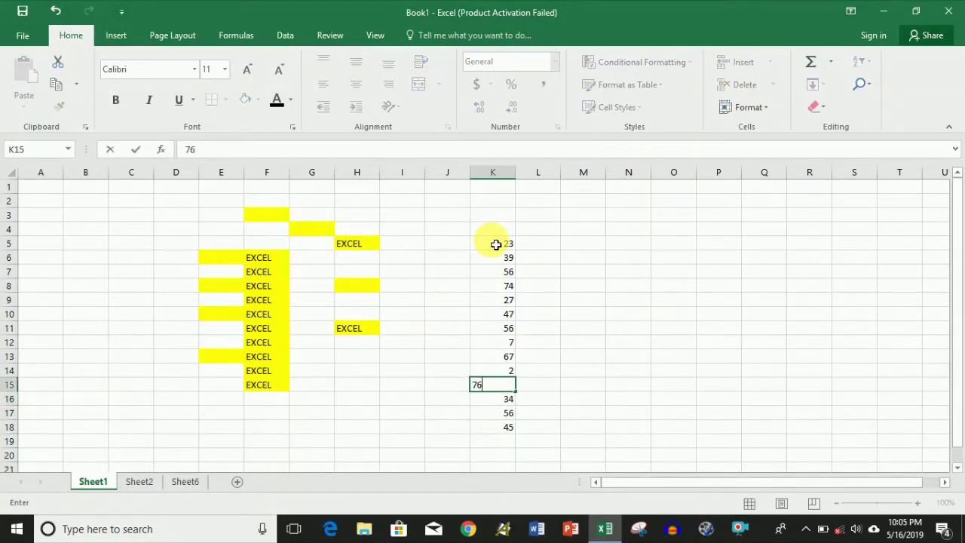
pyautogui.press('Return')
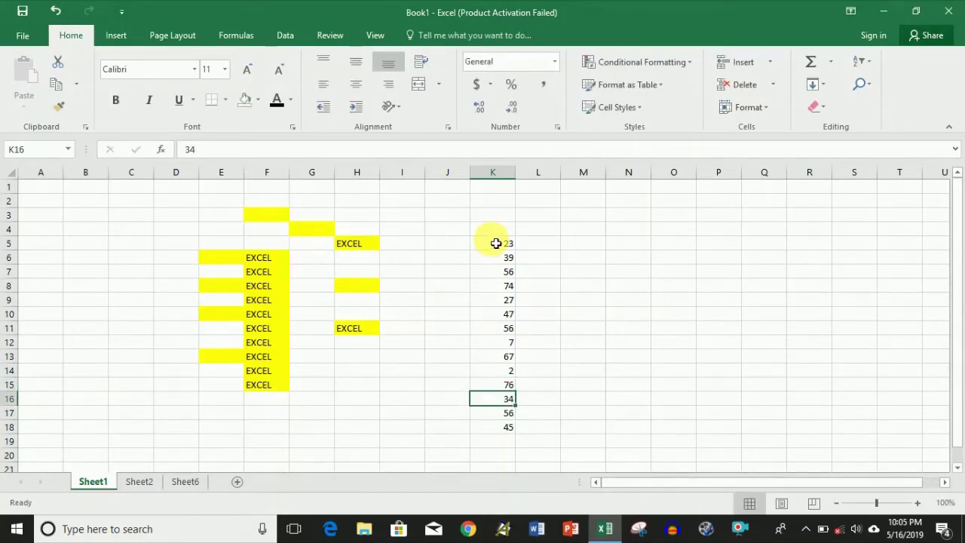
# Enter 34, 5 and 6 in K19 to K21, then 100 in K4.
pyautogui.click(504, 441)
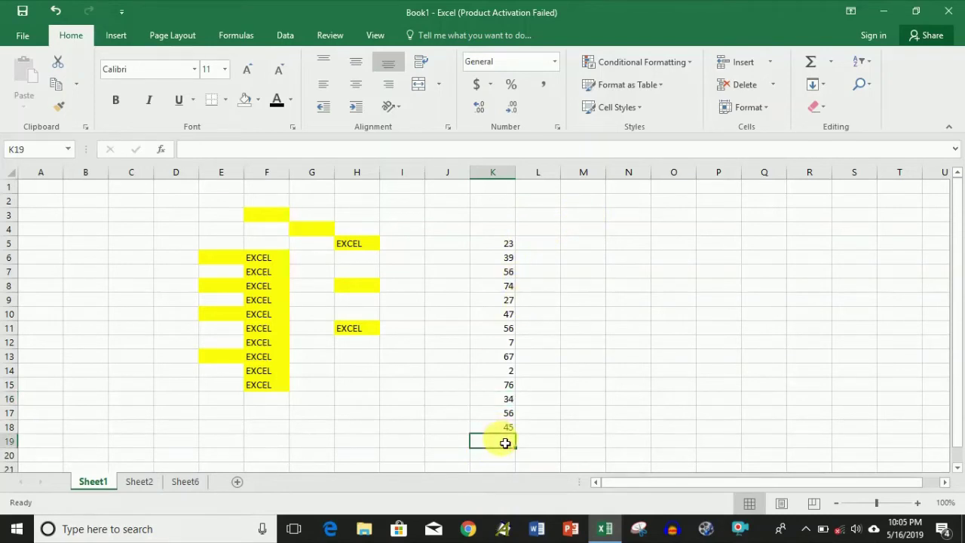
pyautogui.write('34')
pyautogui.press('Return')
pyautogui.write('6')
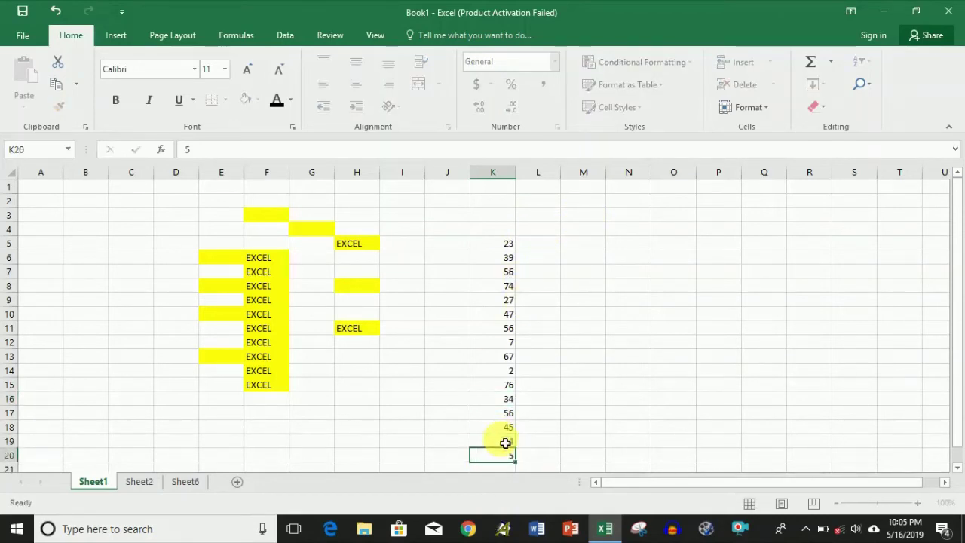
pyautogui.write('5')
pyautogui.press('Return')
pyautogui.write('6')
pyautogui.press('Up')
pyautogui.press('Up')
pyautogui.press('Up')
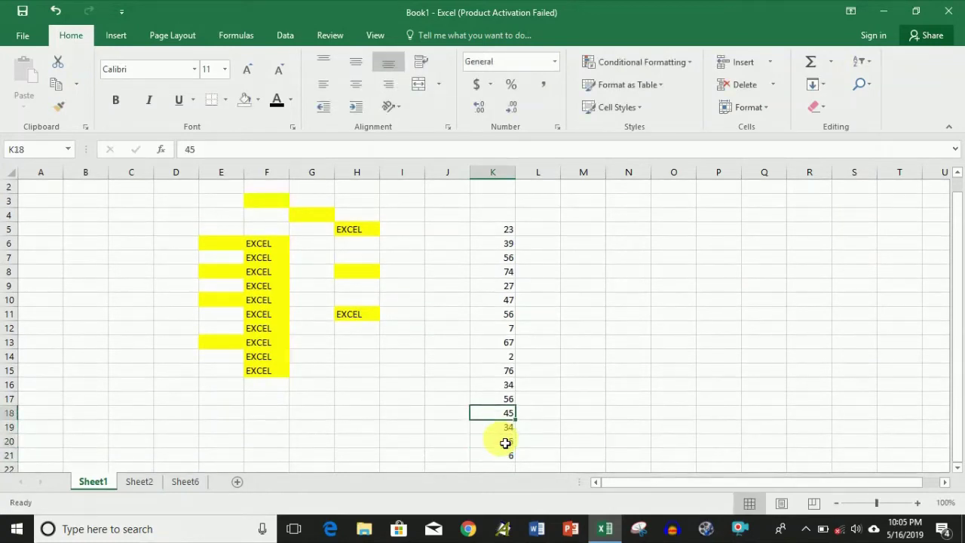
pyautogui.press('Up')
pyautogui.press('Up')
pyautogui.press('Up')
pyautogui.press('Up')
pyautogui.press('Up')
pyautogui.press('Up')
pyautogui.press('Down')
pyautogui.press('Down')
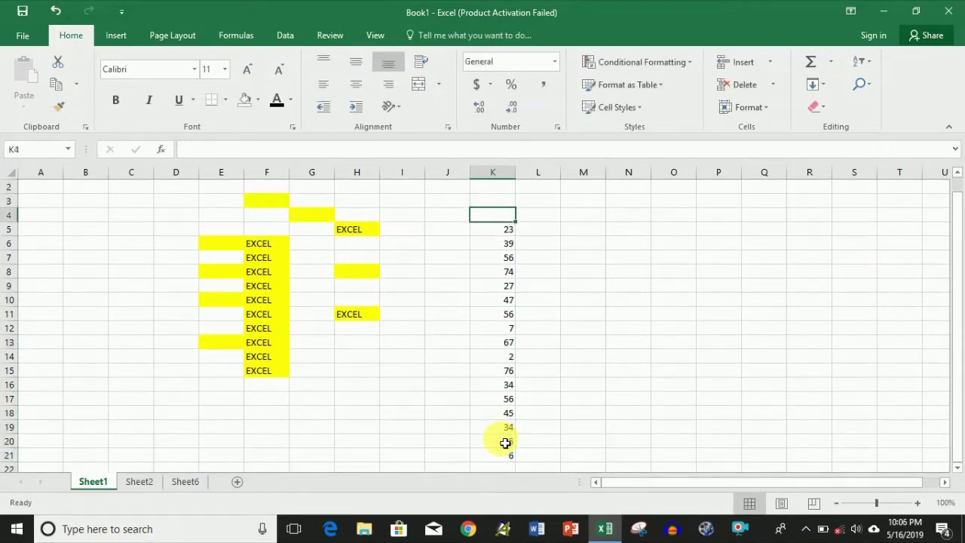
pyautogui.write('100')
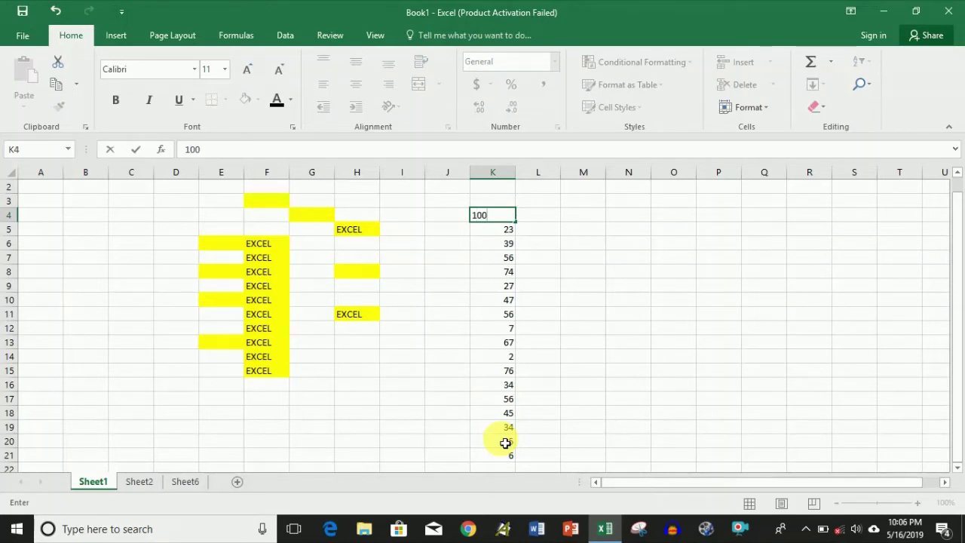
pyautogui.press('Return')
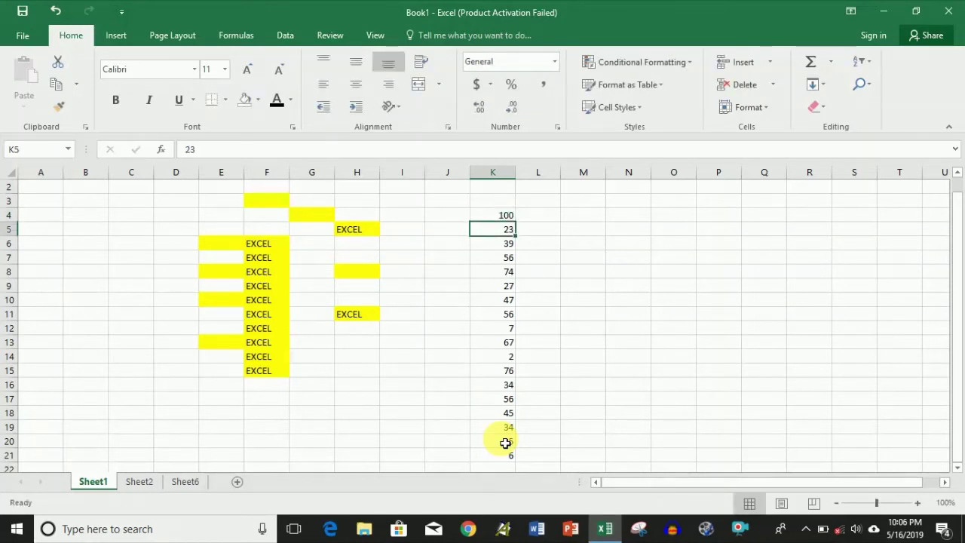
# Try selecting and dragging from K4, leaving the column K values unchanged.
pyautogui.click(501, 217)
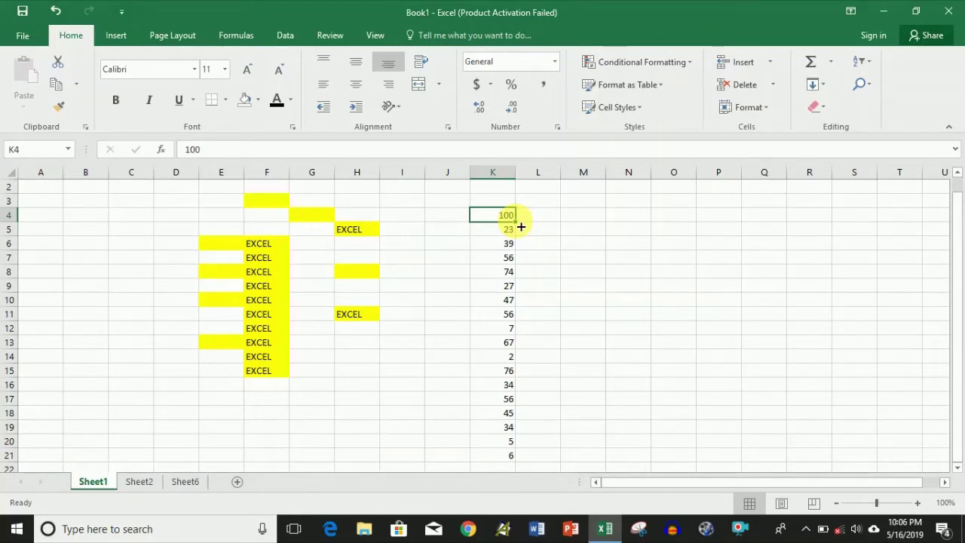
pyautogui.moveTo(504, 214); pyautogui.dragTo(501, 458)
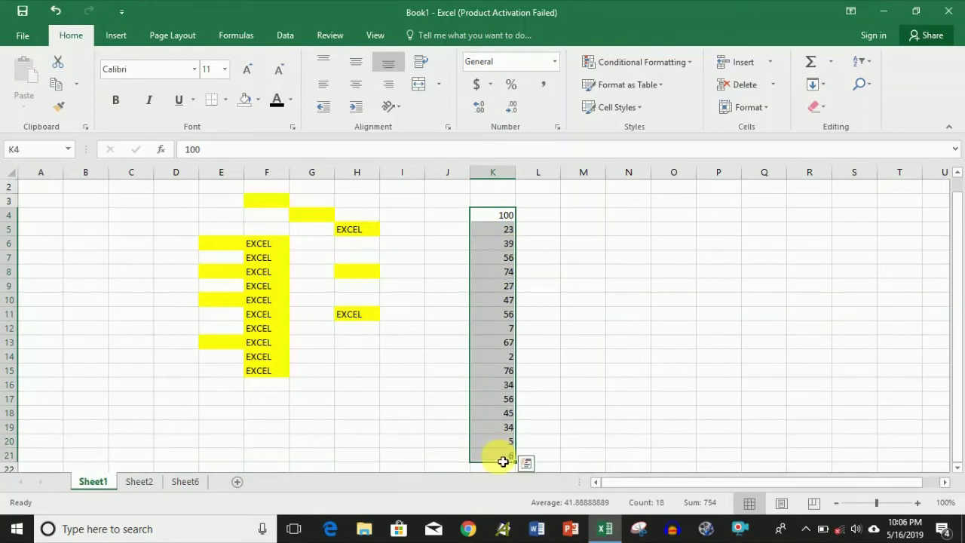
pyautogui.click(547, 215)
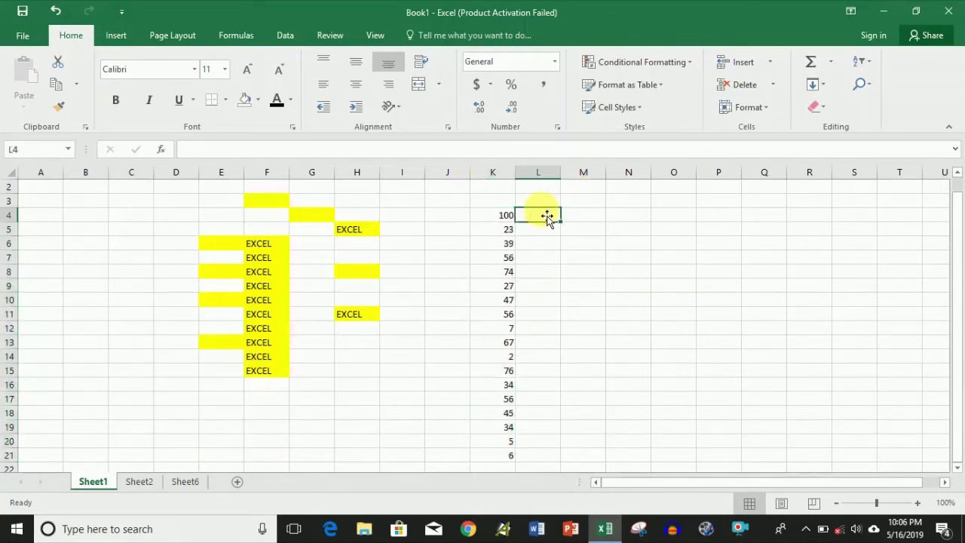
pyautogui.click(495, 216)
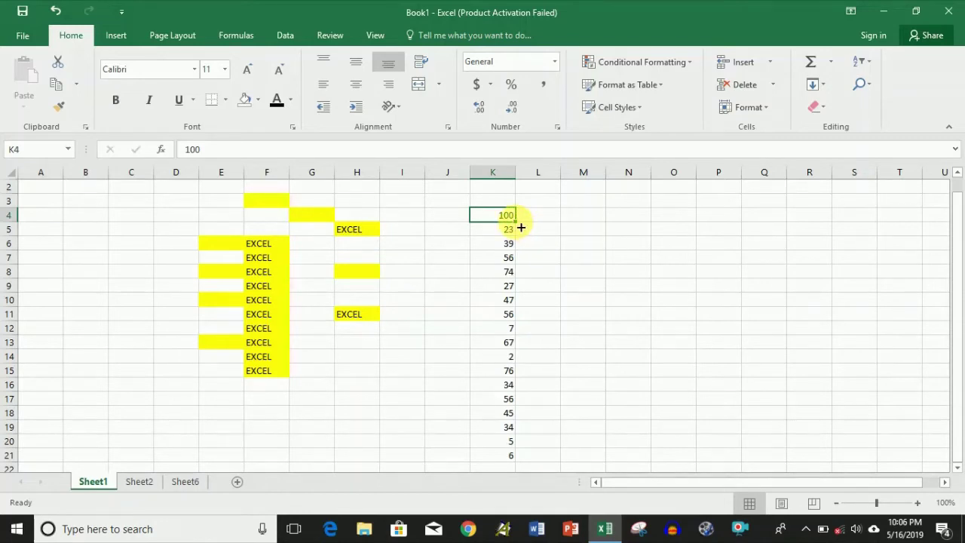
pyautogui.moveTo(520, 227); pyautogui.dragTo(520, 258)
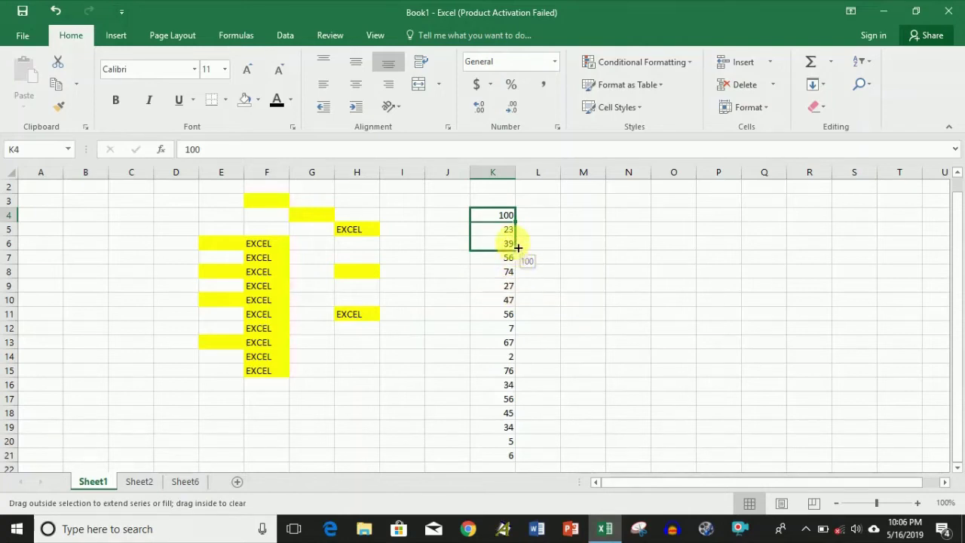
pyautogui.moveTo(520, 258); pyautogui.dragTo(522, 227)
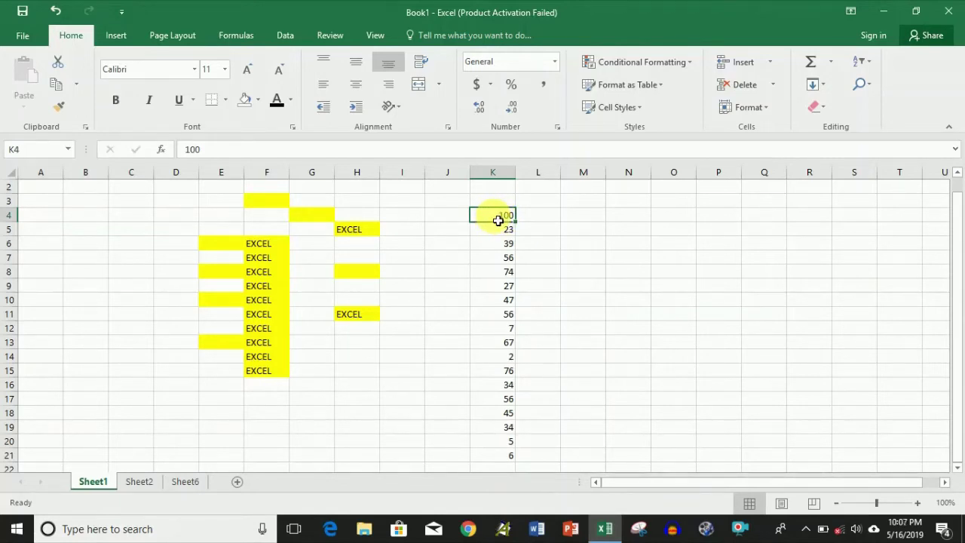
# Select K4:K21 and close the out-of-disk-space notification.
pyautogui.moveTo(497, 220); pyautogui.dragTo(498, 459)
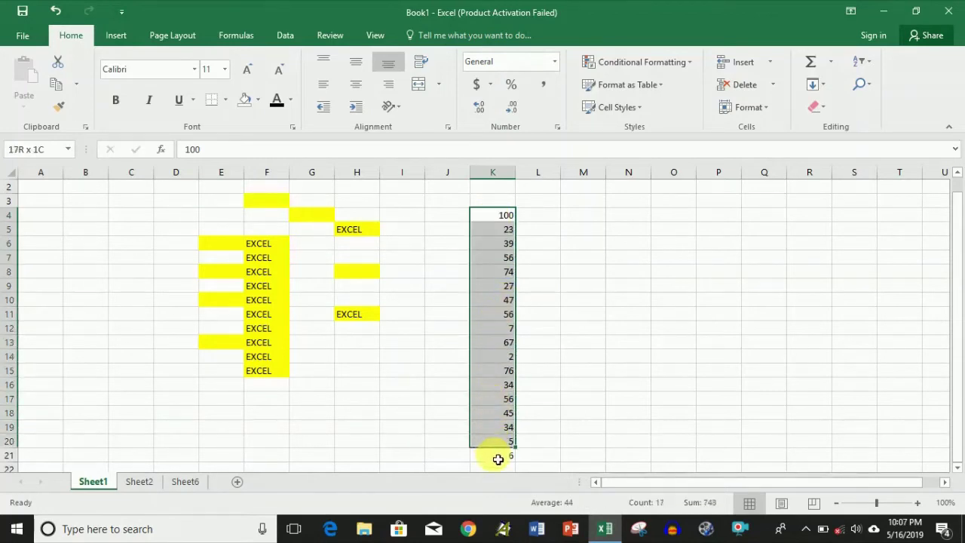
pyautogui.click(497, 459)
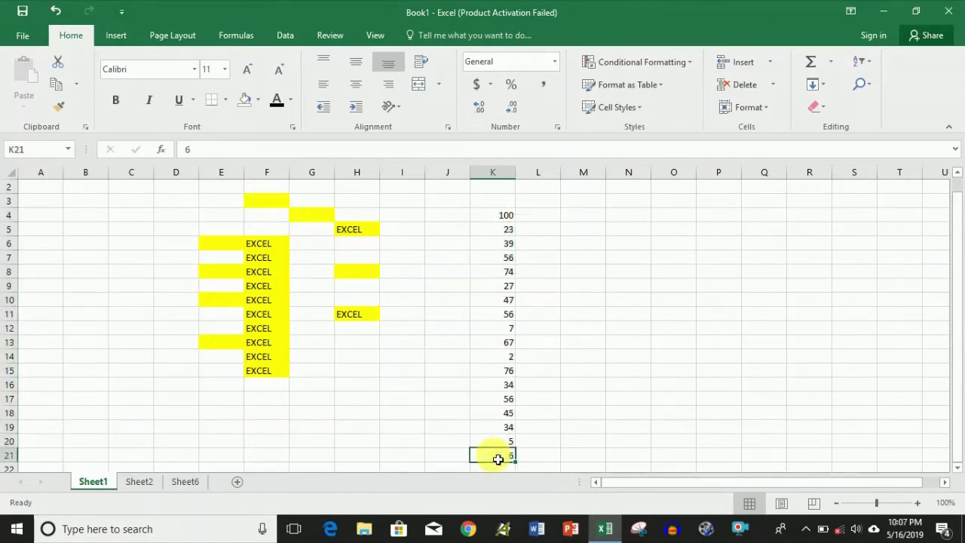
pyautogui.moveTo(497, 219)
pyautogui.mouseDown()
pyautogui.moveTo(500, 472)
pyautogui.moveTo(499, 459)
pyautogui.mouseUp()
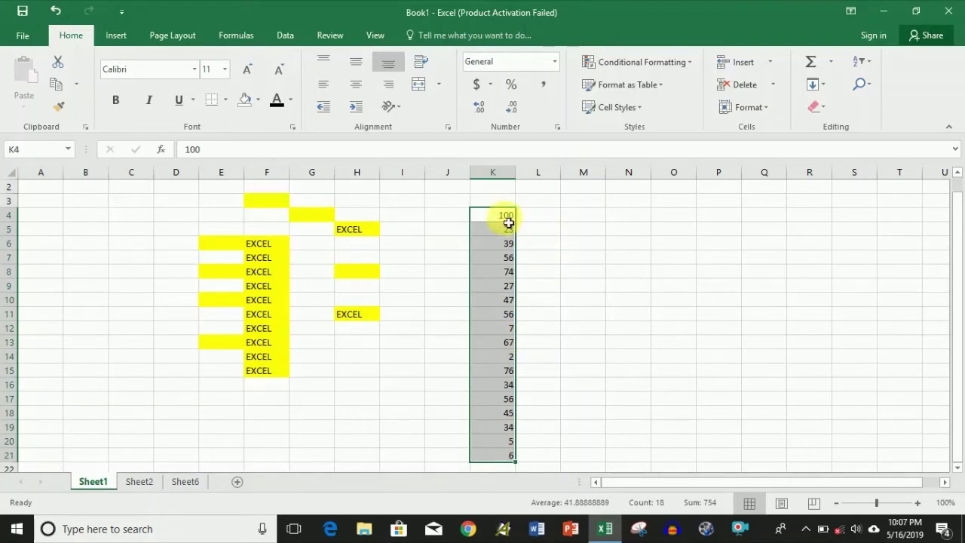
pyautogui.moveTo(520, 466)
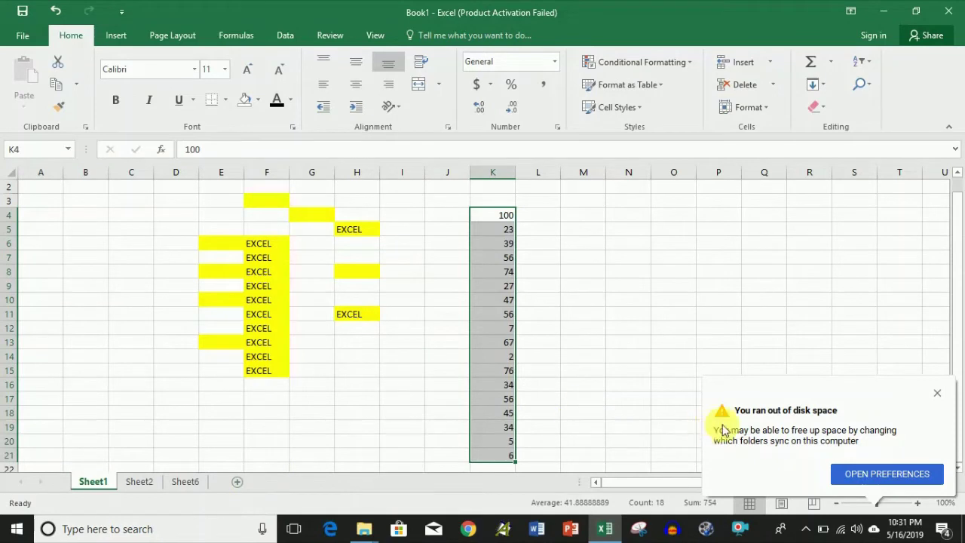
pyautogui.click(938, 393)
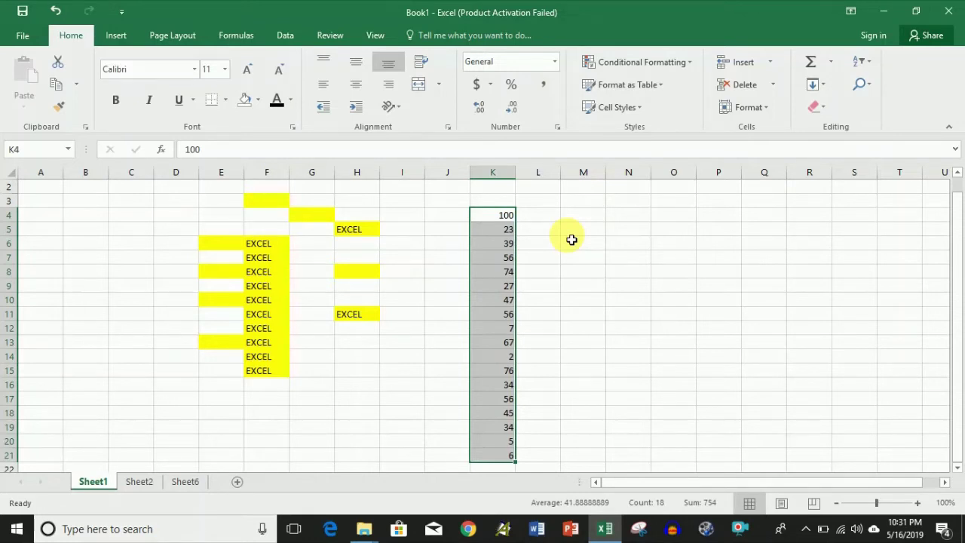
# Show the Highlight Cells Rules submenu under Conditional Formatting for K4:K21.
pyautogui.click(614, 66)
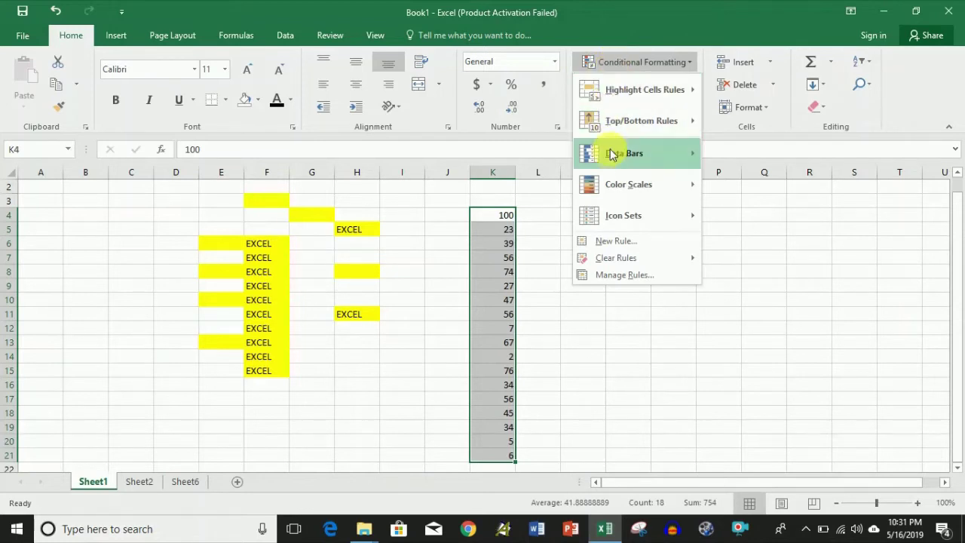
pyautogui.moveTo(613, 155)
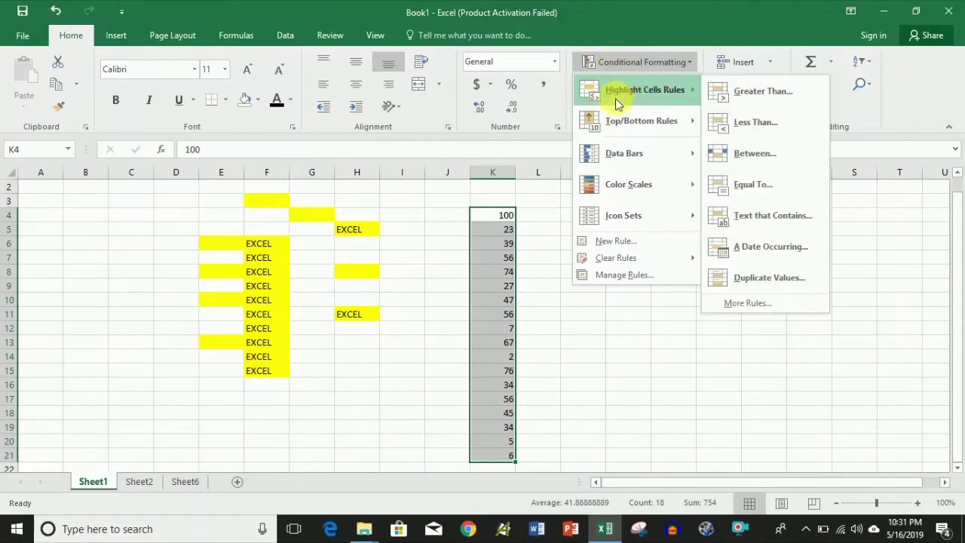
pyautogui.moveTo(630, 129)
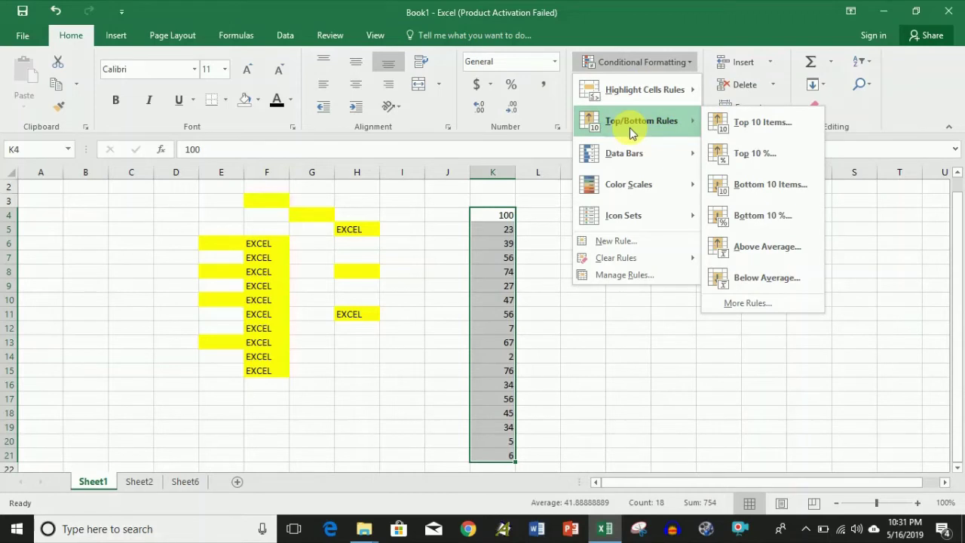
pyautogui.moveTo(625, 195)
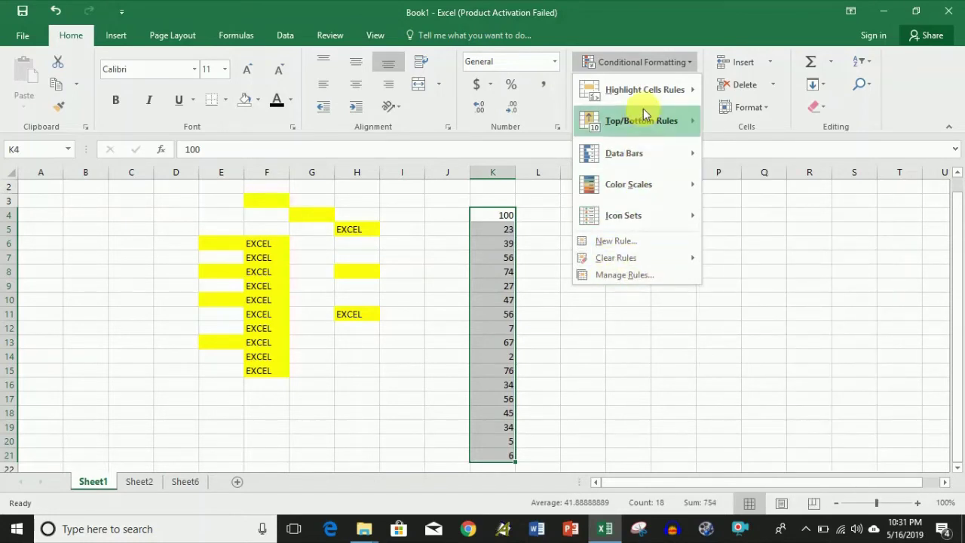
pyautogui.moveTo(655, 91)
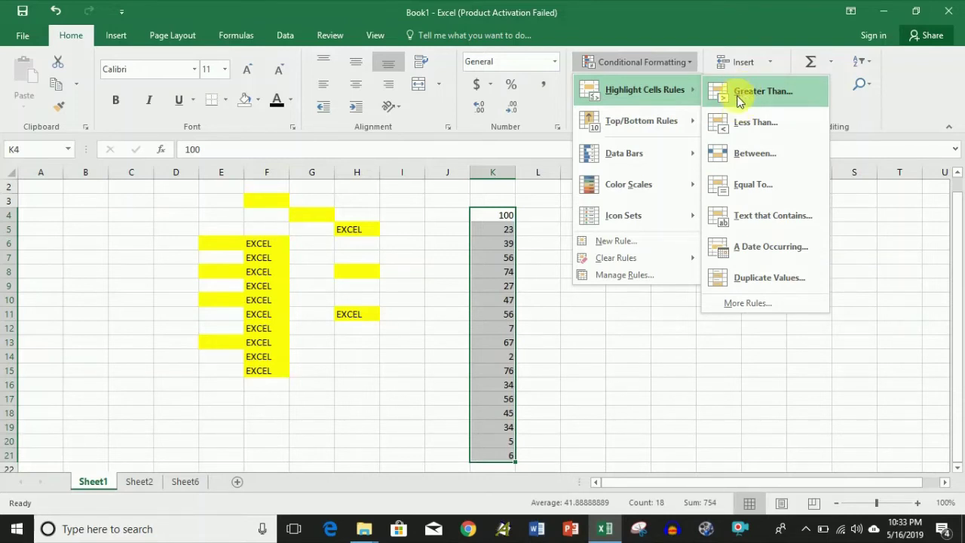
# Apply a Greater Than 85 rule with Light Red Fill with Dark Red Text.
pyautogui.click(738, 101)
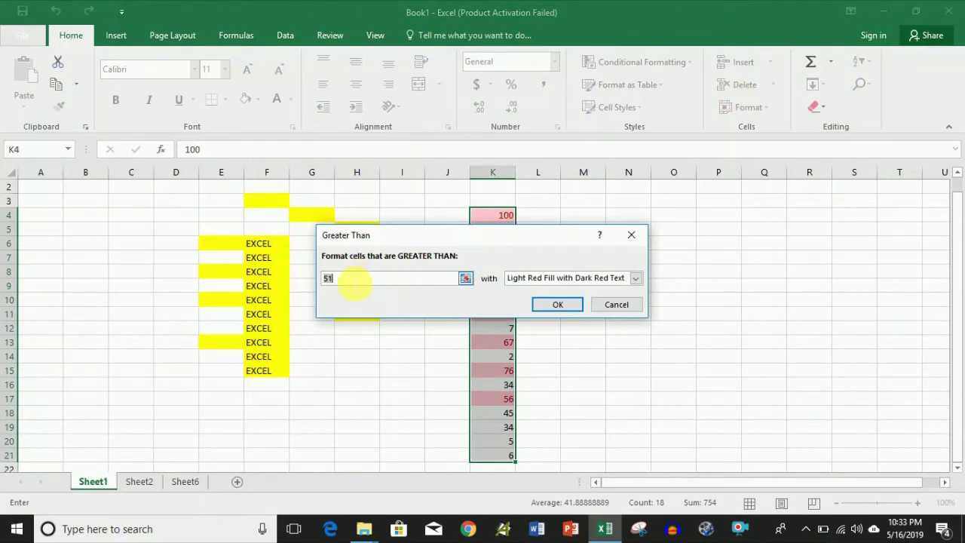
pyautogui.press('BackSpace')
pyautogui.write('85')
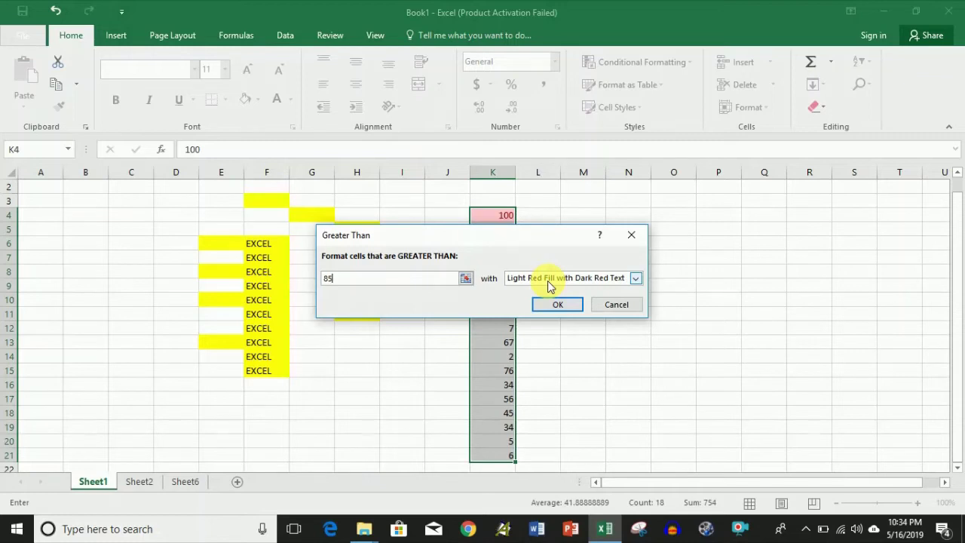
pyautogui.click(637, 278)
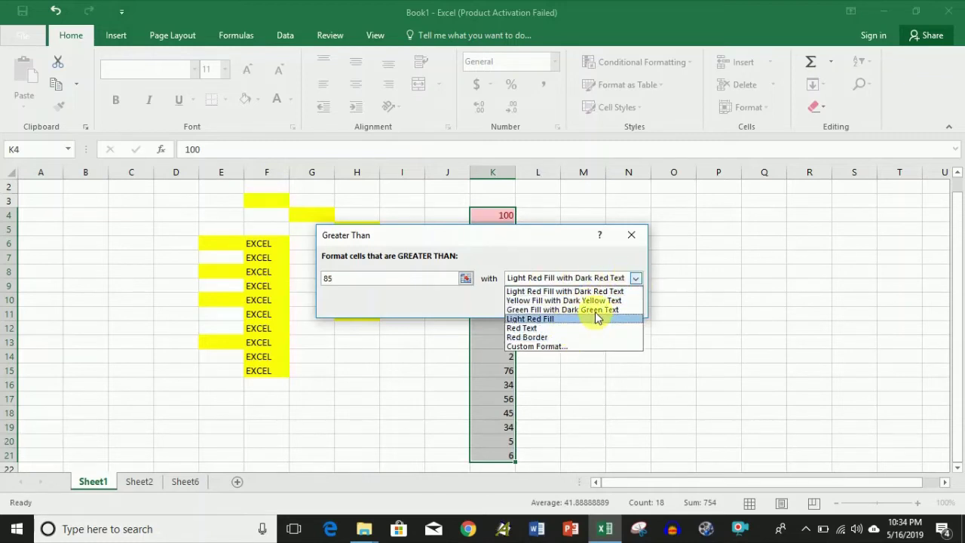
pyautogui.click(635, 278)
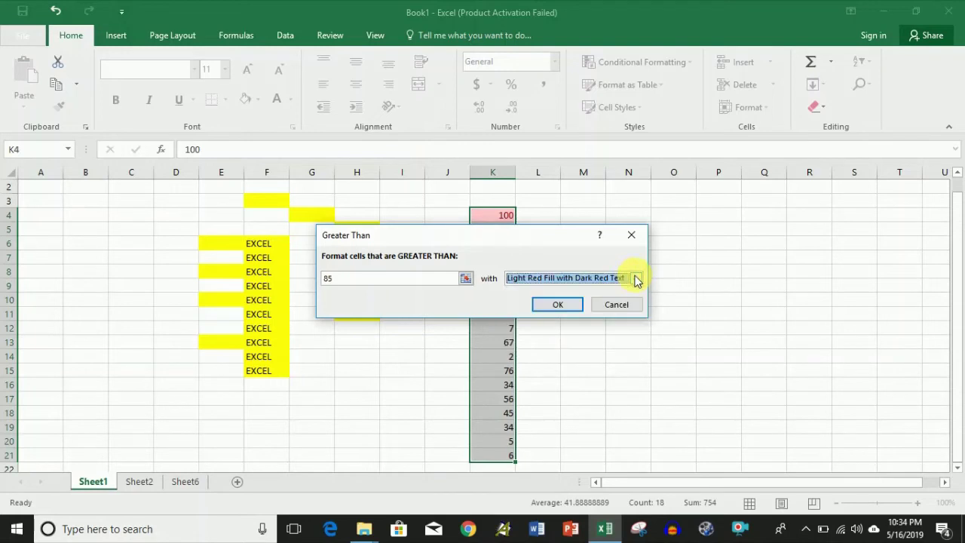
pyautogui.click(558, 306)
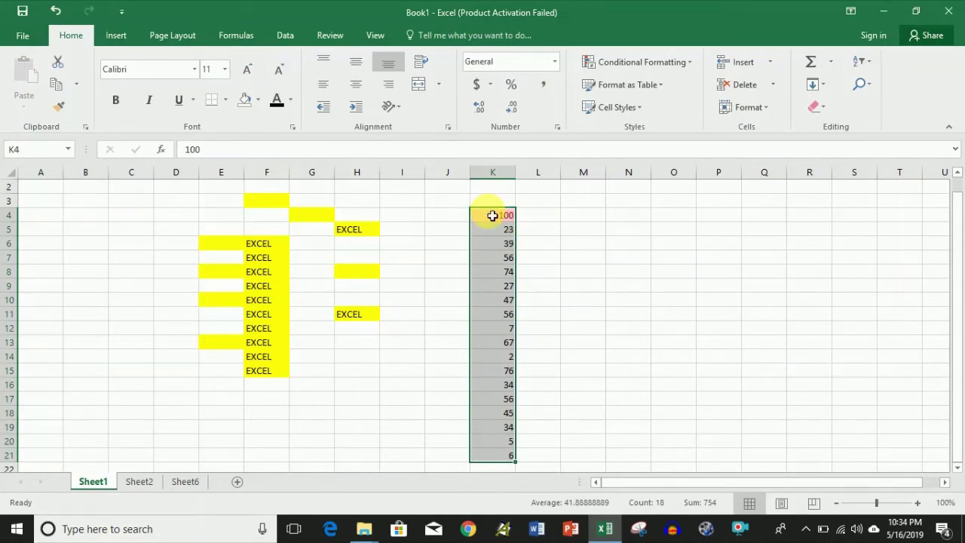
# Undo the greater-than-85 rule and highlight column K values less than 33.
pyautogui.hotkey('ctrl', 'z')
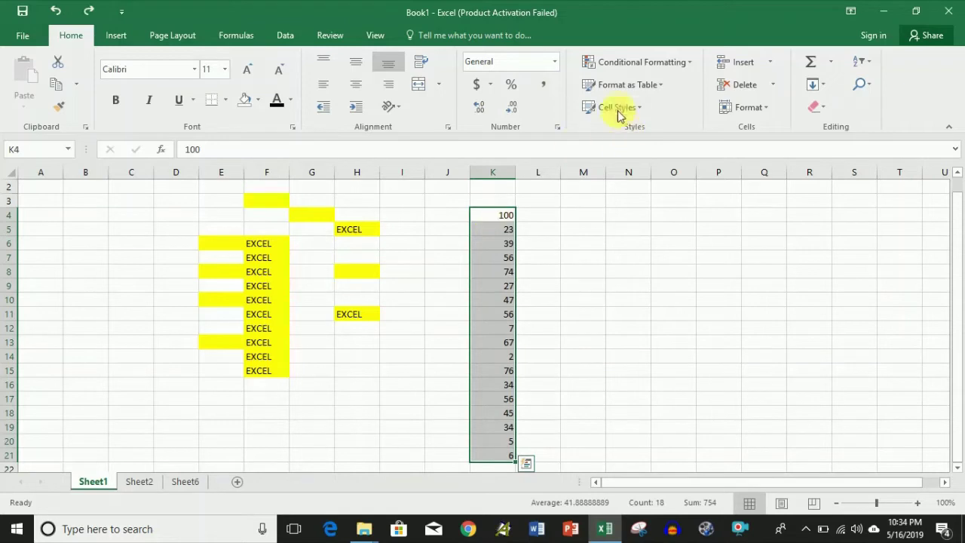
pyautogui.click(642, 62)
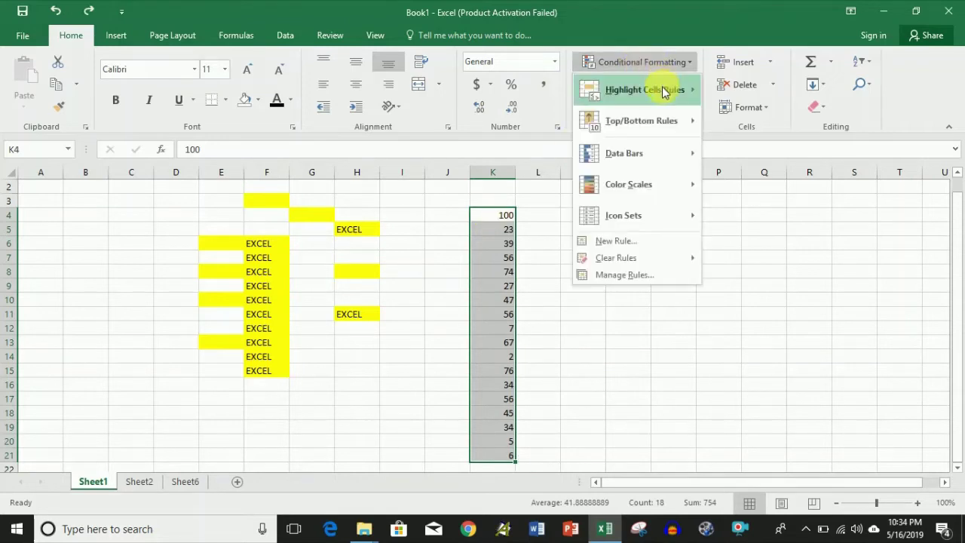
pyautogui.moveTo(666, 89)
pyautogui.click(744, 121)
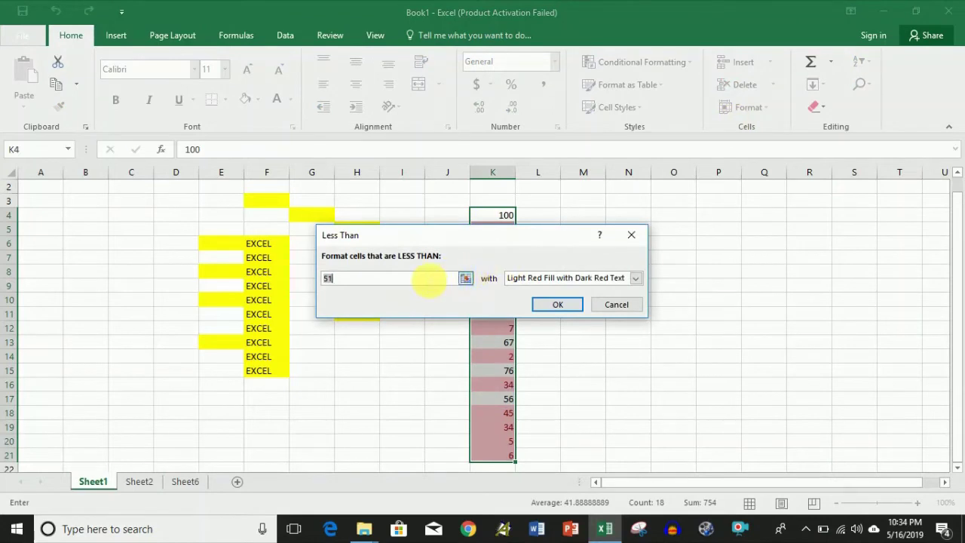
pyautogui.write('33')
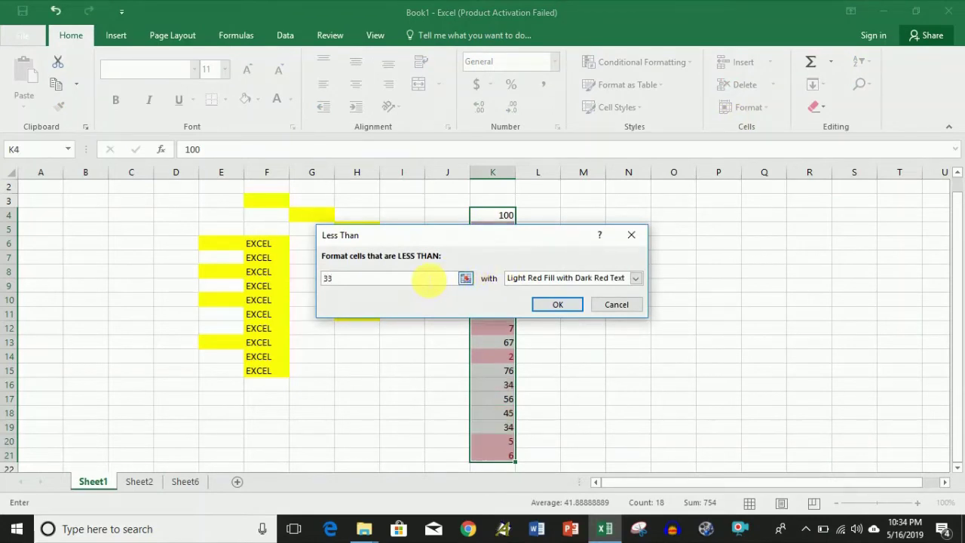
pyautogui.click(572, 305)
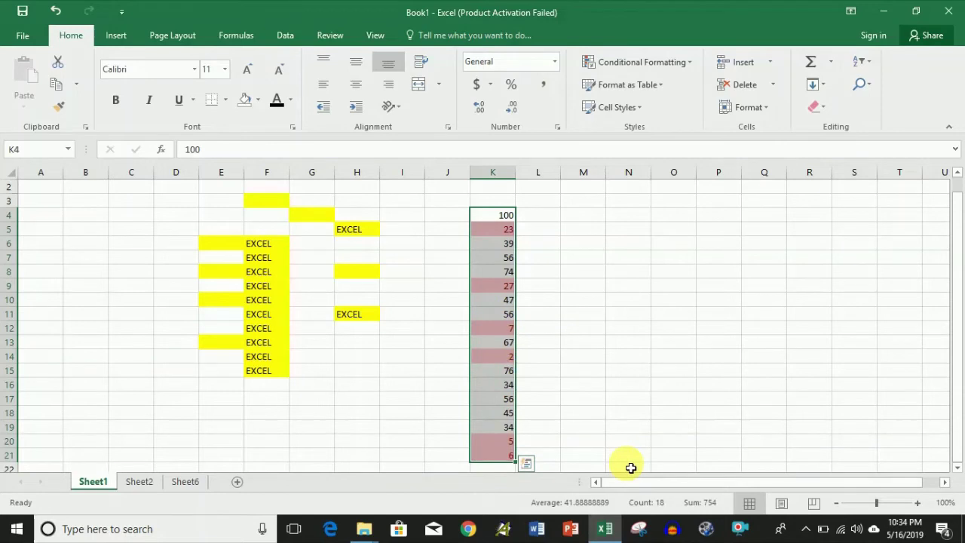
# Close the Conditional Formatting menu unused and undo the less-than-33 highlighting.
pyautogui.click(654, 65)
pyautogui.moveTo(656, 83)
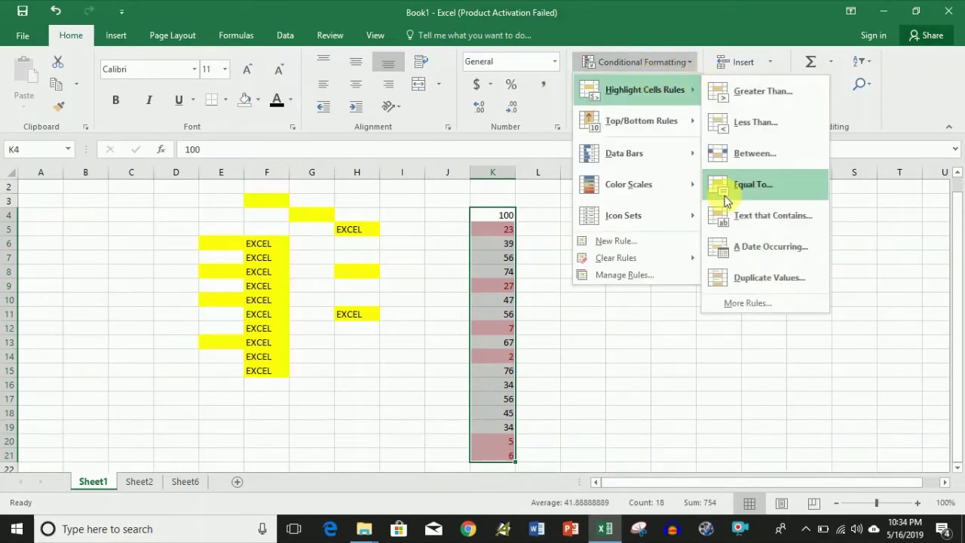
pyautogui.click(608, 352)
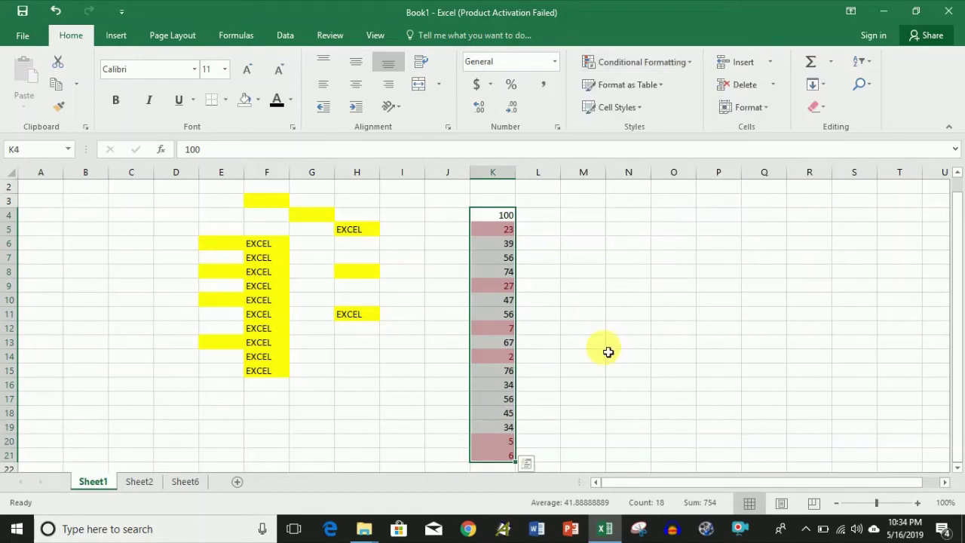
pyautogui.hotkey('ctrl', 'z')
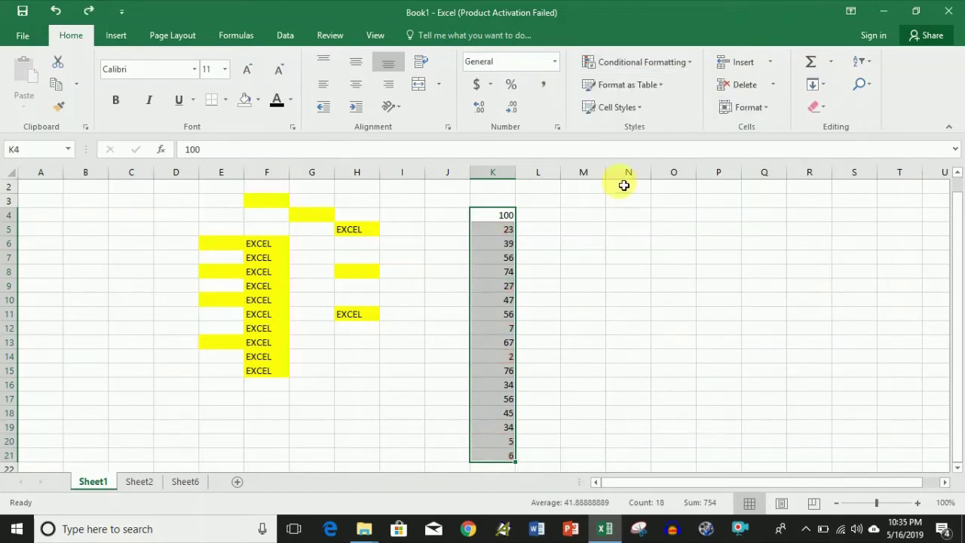
# Apply a Top 10 Items rule to column K with Light Red Fill with Dark Red Text.
pyautogui.click(633, 64)
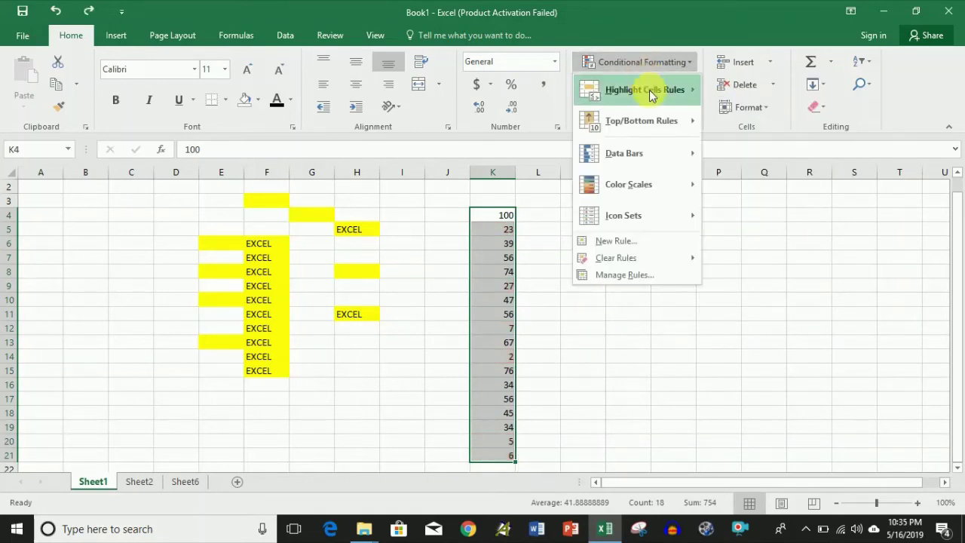
pyautogui.moveTo(649, 90)
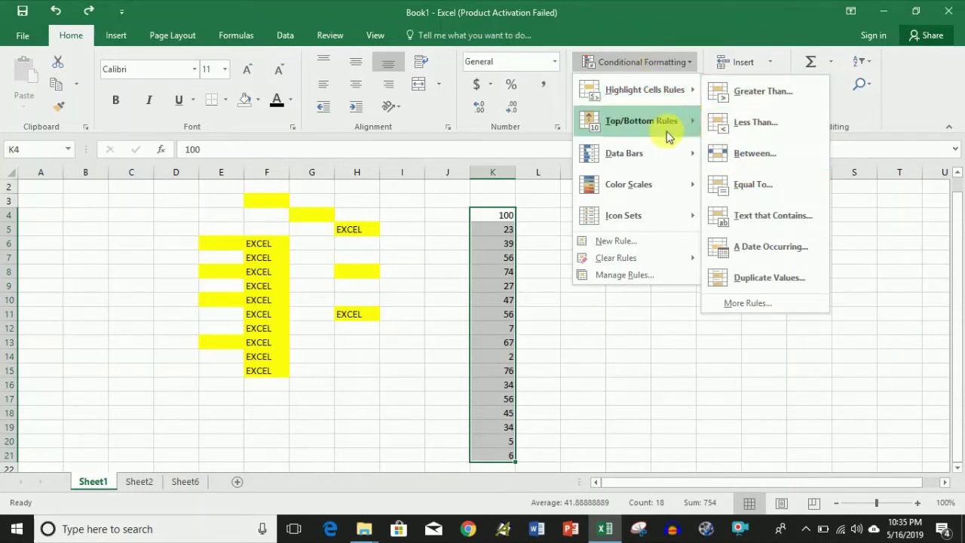
pyautogui.moveTo(659, 130)
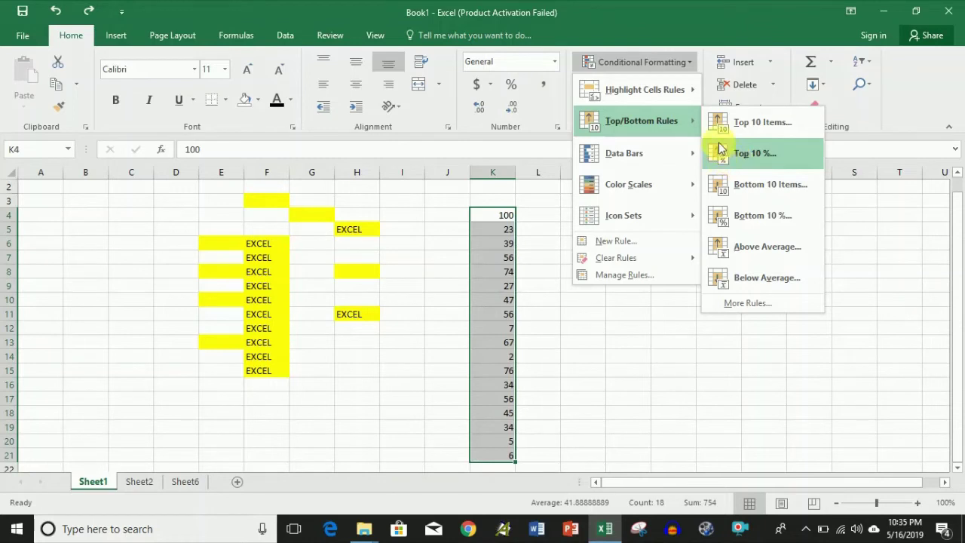
pyautogui.click(756, 128)
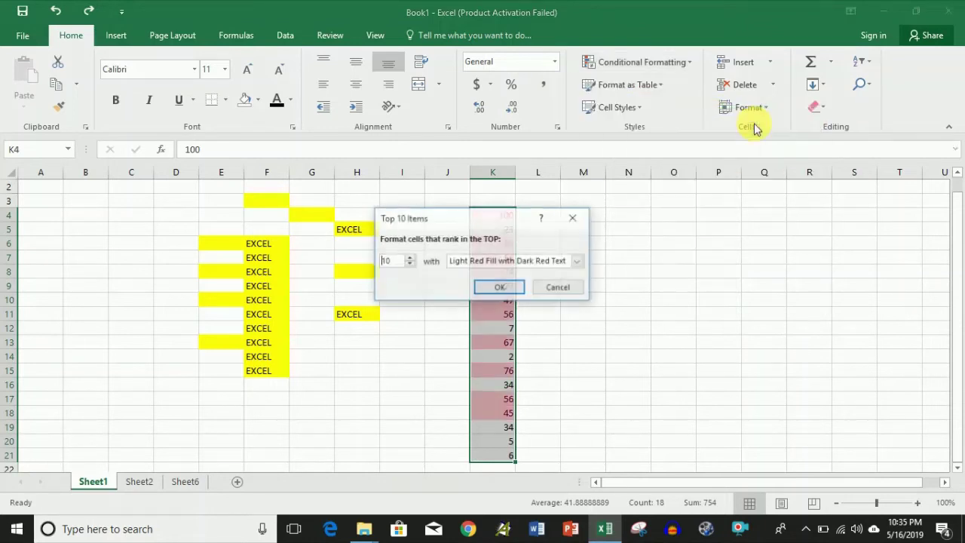
pyautogui.click(388, 260)
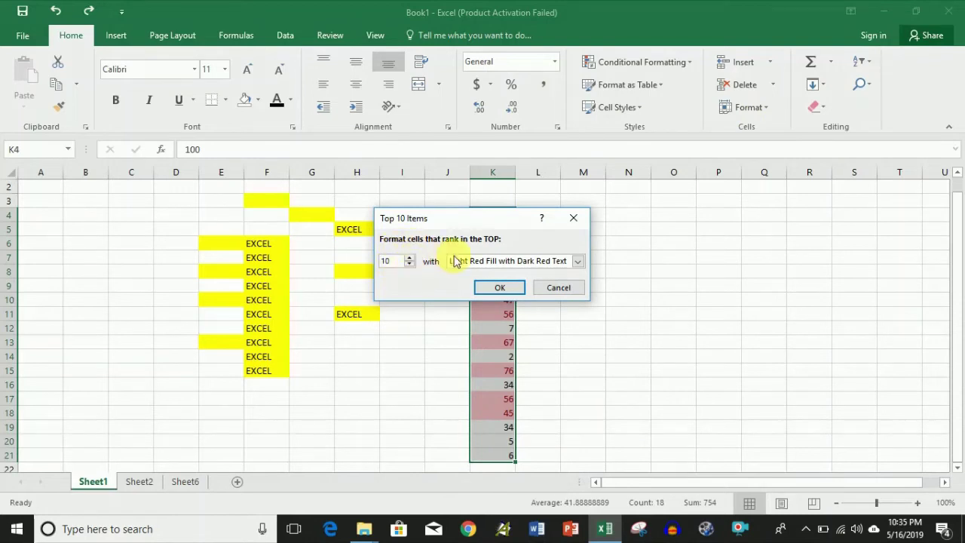
pyautogui.click(499, 288)
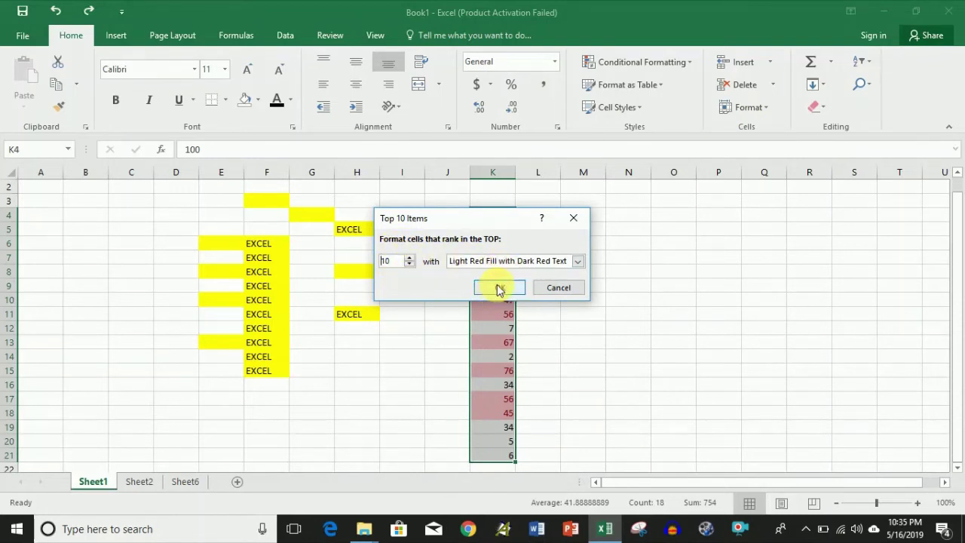
pyautogui.click(498, 288)
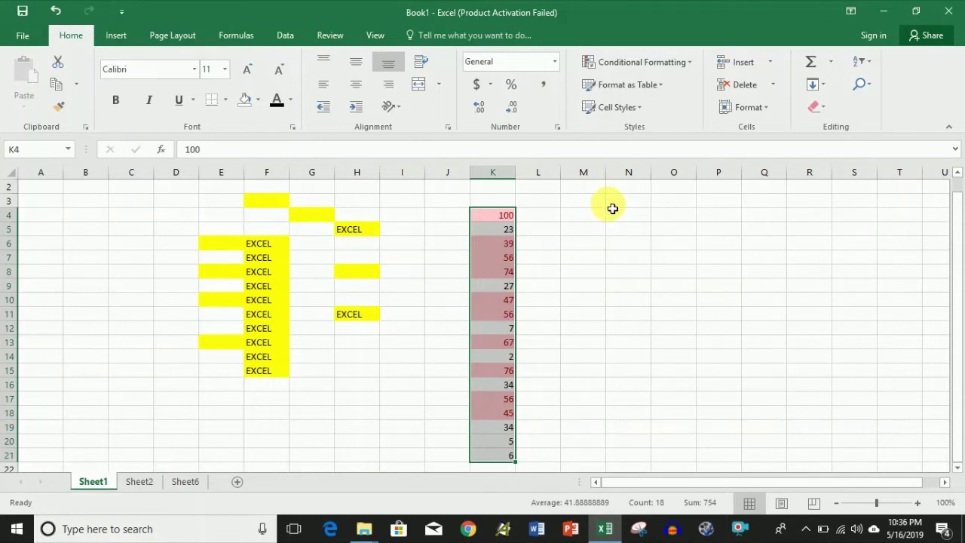
# Dismiss the Quick Analysis suggestions and undo the top 10 highlighting.
pyautogui.hotkey('ctrl', 'q')
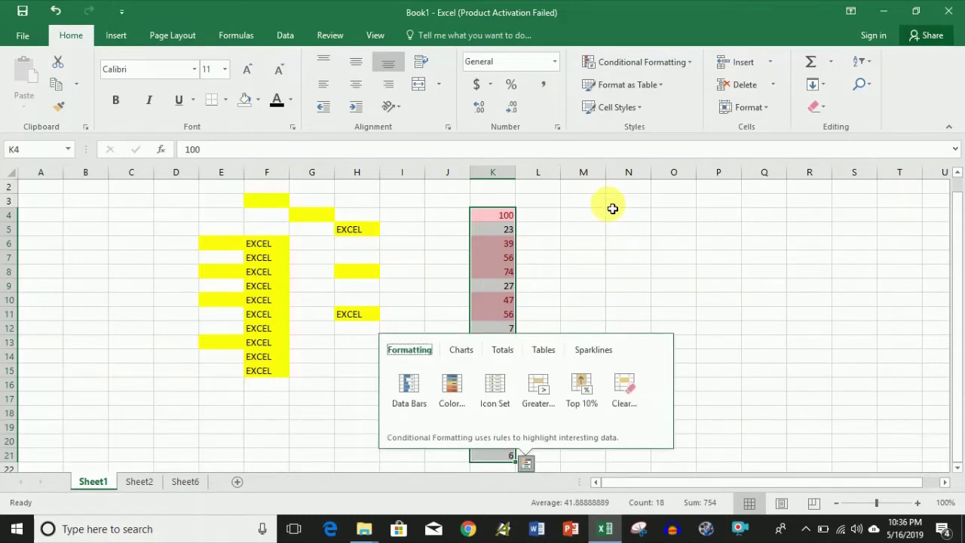
pyautogui.click(624, 261)
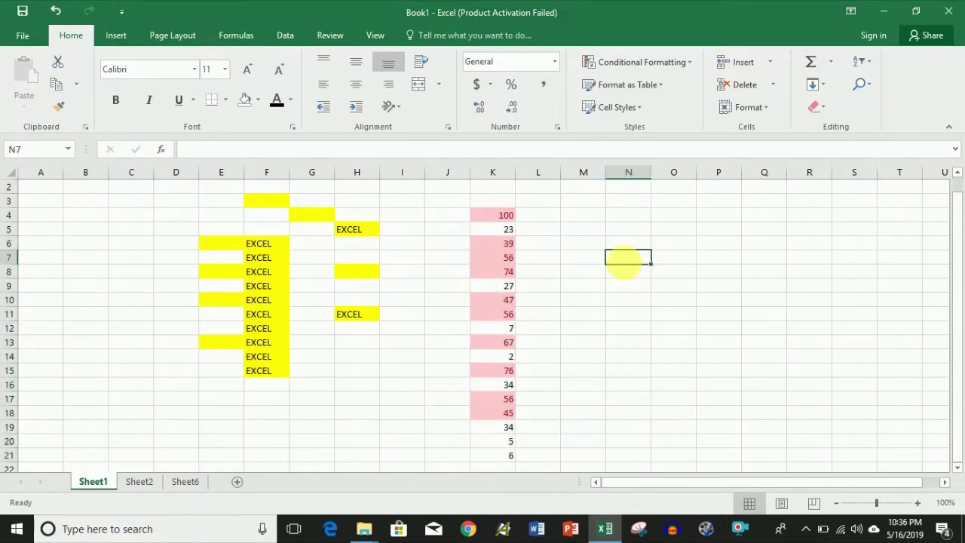
pyautogui.hotkey('ctrl', 'z')
# Apply an Above Average rule to column K with light red fill and dark red text.
pyautogui.click(628, 66)
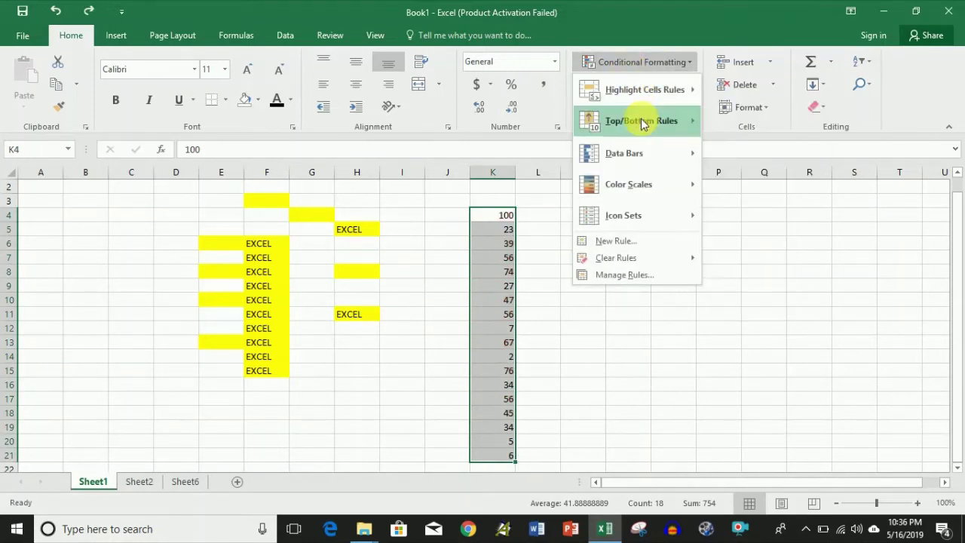
pyautogui.moveTo(642, 123)
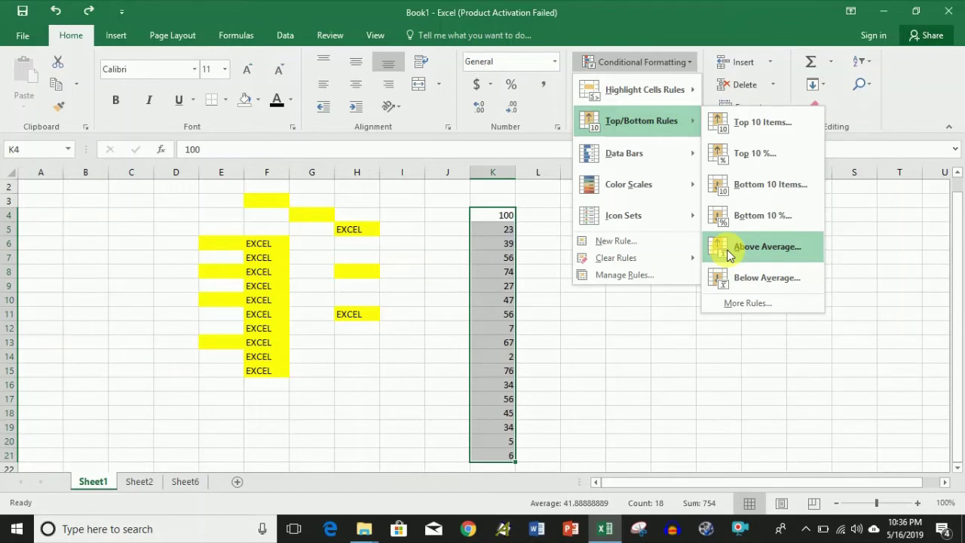
pyautogui.click(727, 250)
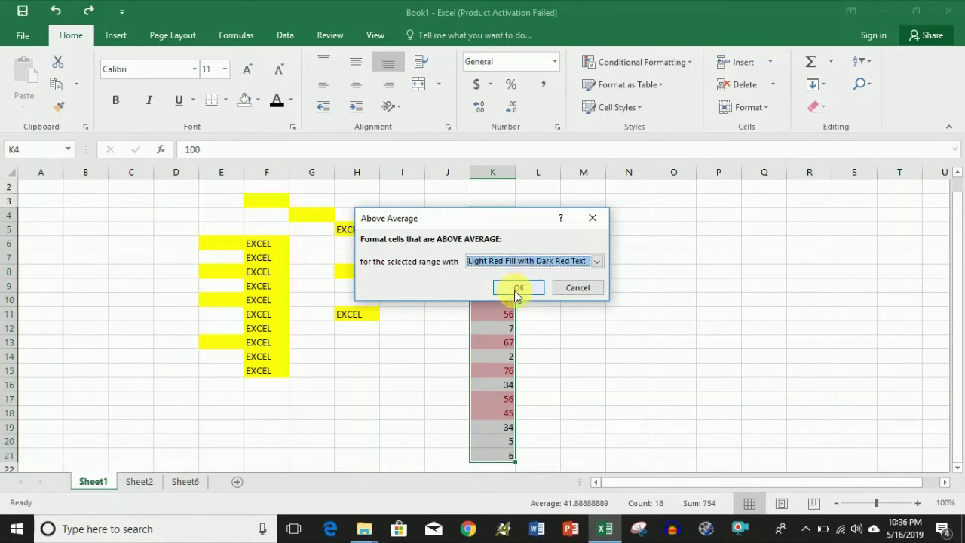
pyautogui.click(520, 289)
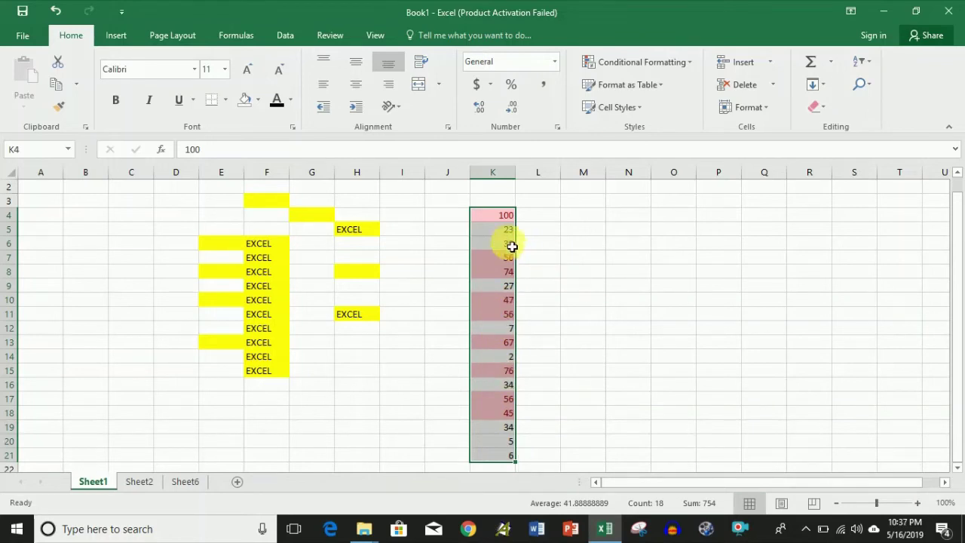
# Undo the above-average rule and preview Data Bars, then a green-white-red Color Scale, on K4:K21.
pyautogui.hotkey('ctrl', 'z')
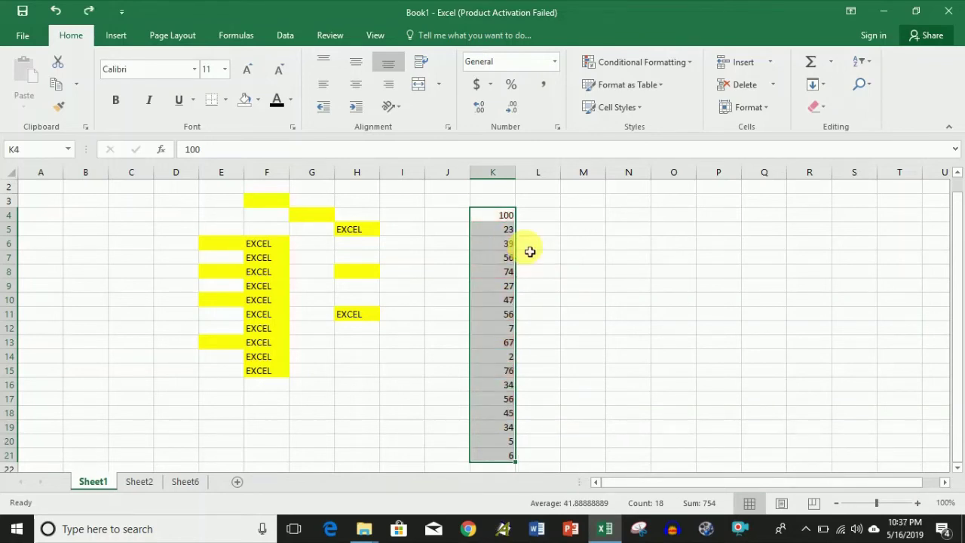
pyautogui.click(664, 63)
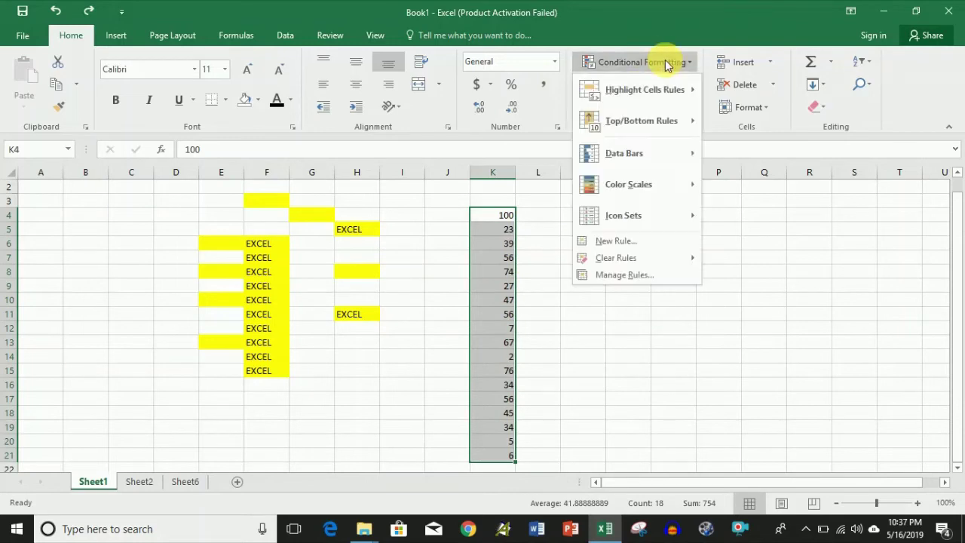
pyautogui.moveTo(639, 154)
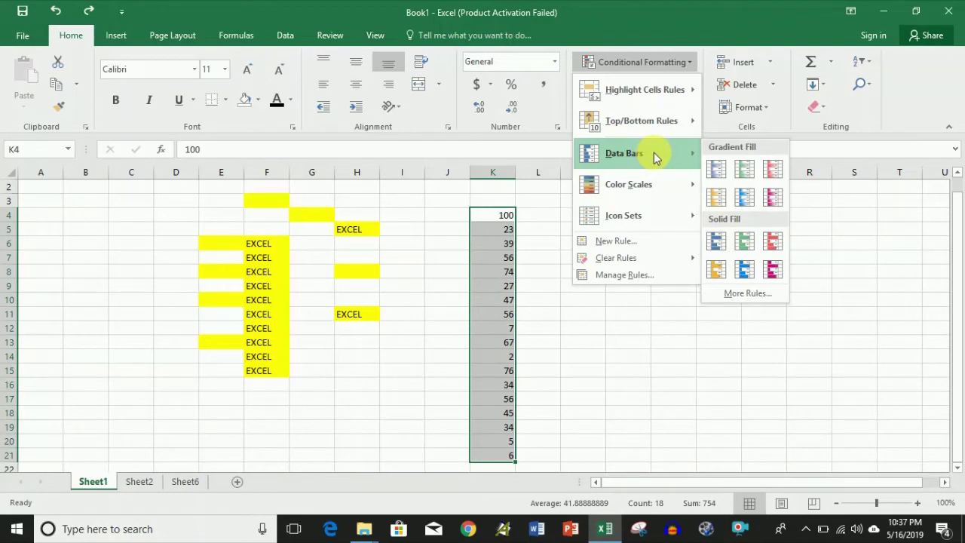
pyautogui.moveTo(651, 183)
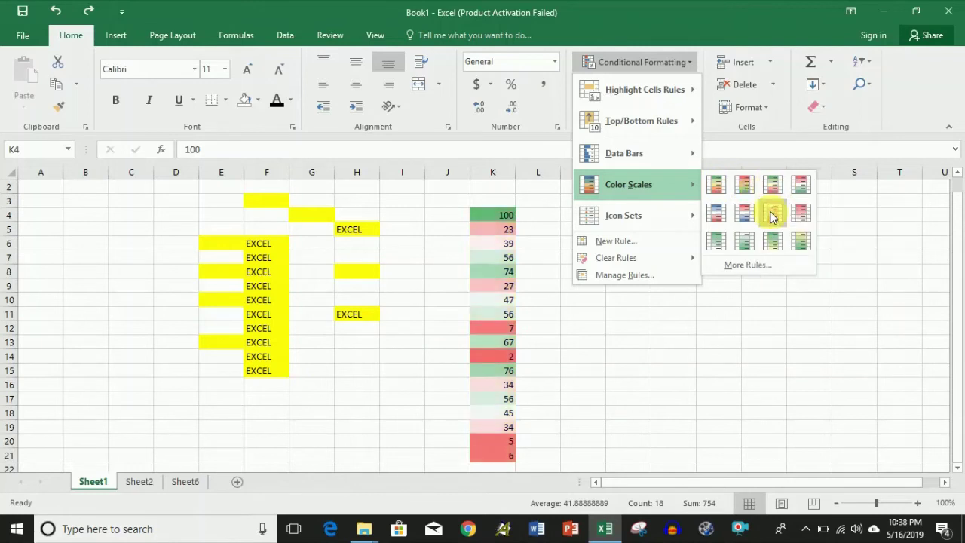
pyautogui.moveTo(664, 223)
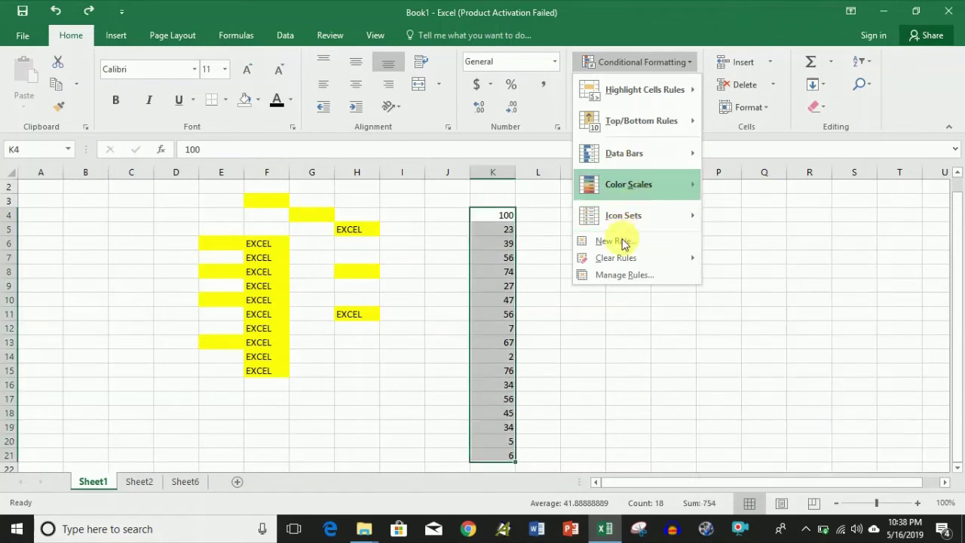
# Close the Icon Sets gallery without applying any rule to K4:K21.
pyautogui.click(601, 355)
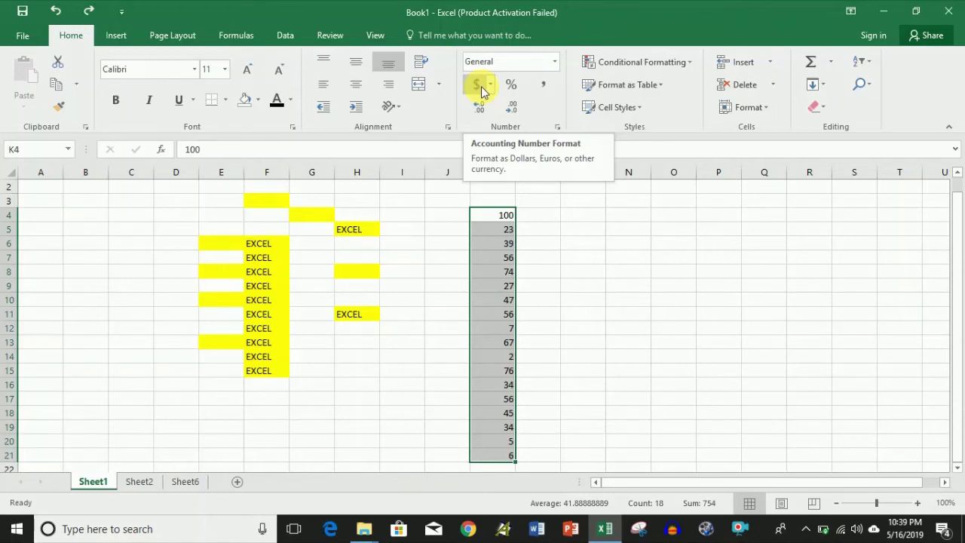
pyautogui.click(478, 79)
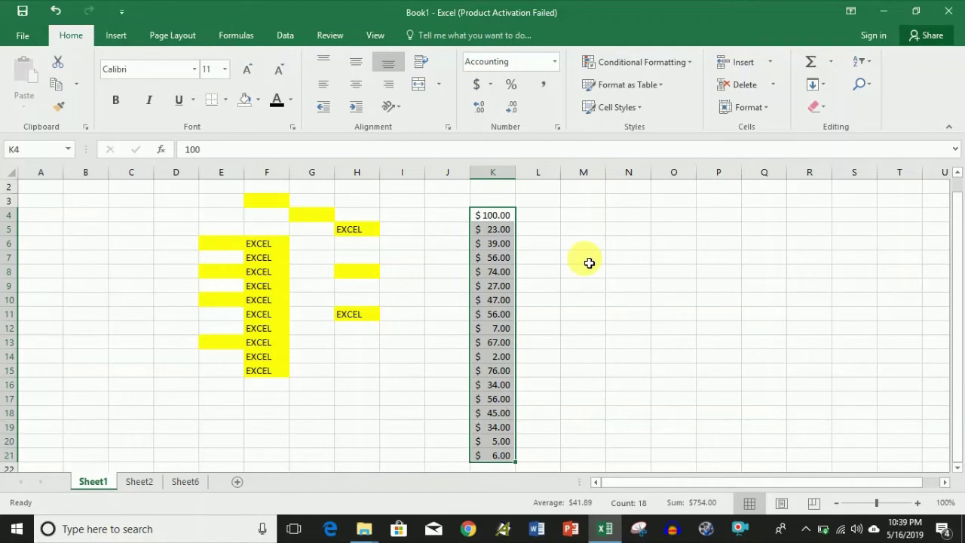
pyautogui.hotkey('ctrl', 'z')
pyautogui.hotkey('ctrl', 'q')
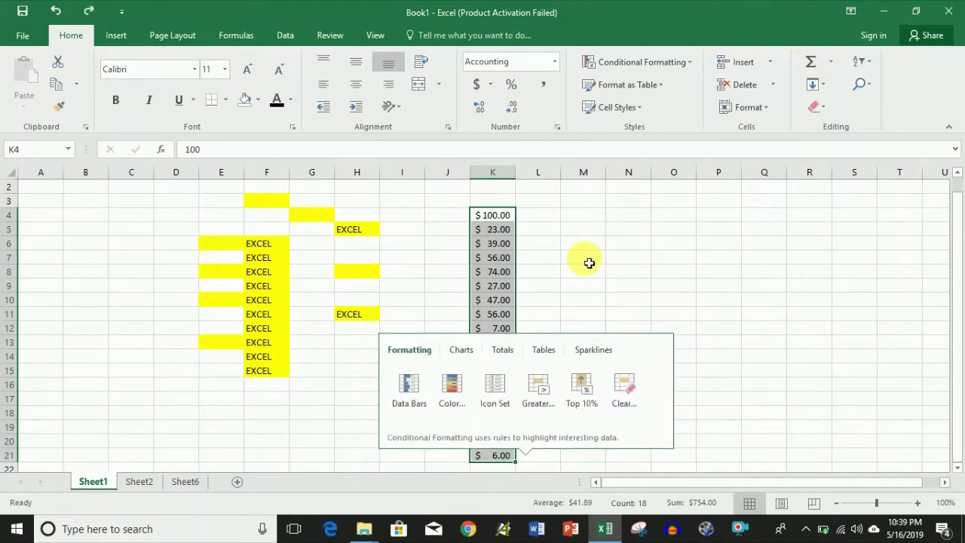
pyautogui.click(588, 261)
pyautogui.hotkey('ctrl', 'z')
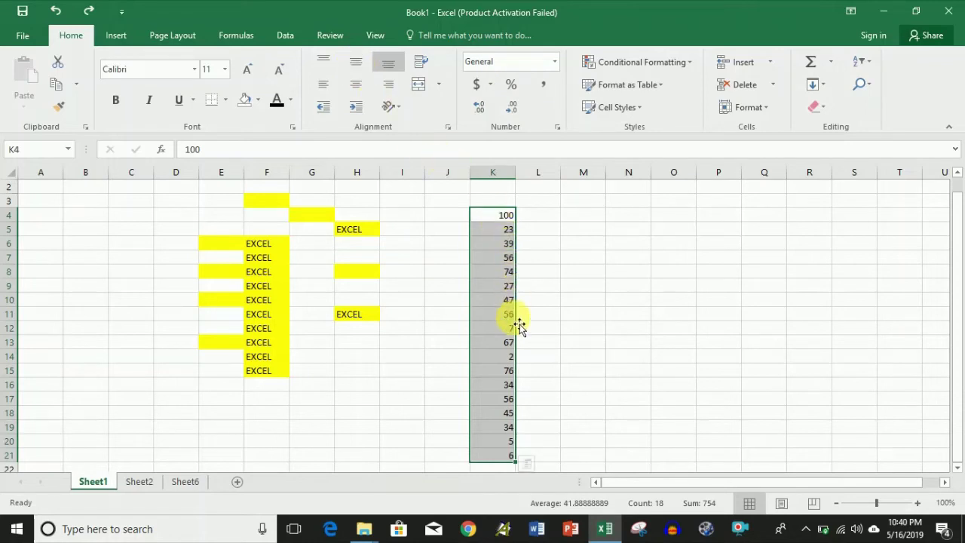
# Center the K4:K21 numbers, trying left alignment in between, and show the Borders options.
pyautogui.click(357, 82)
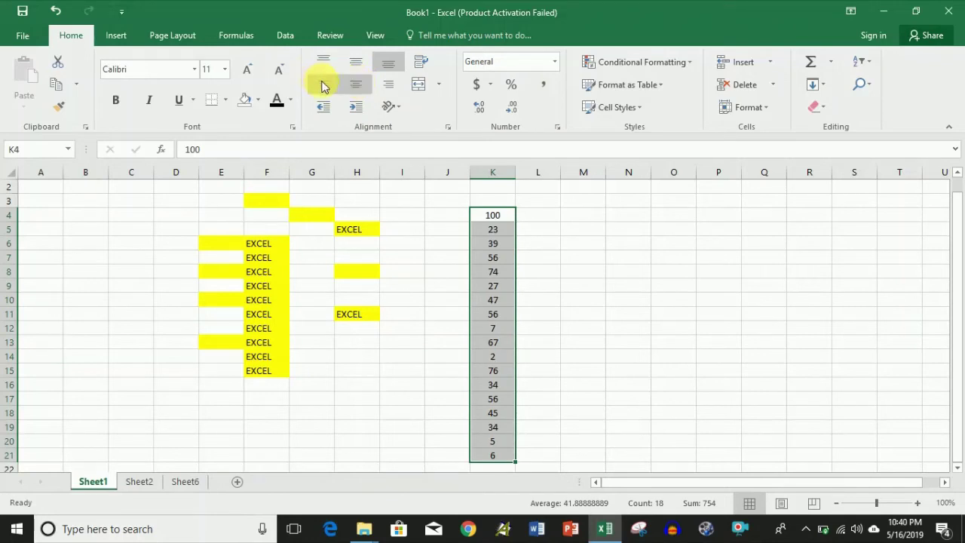
pyautogui.click(322, 85)
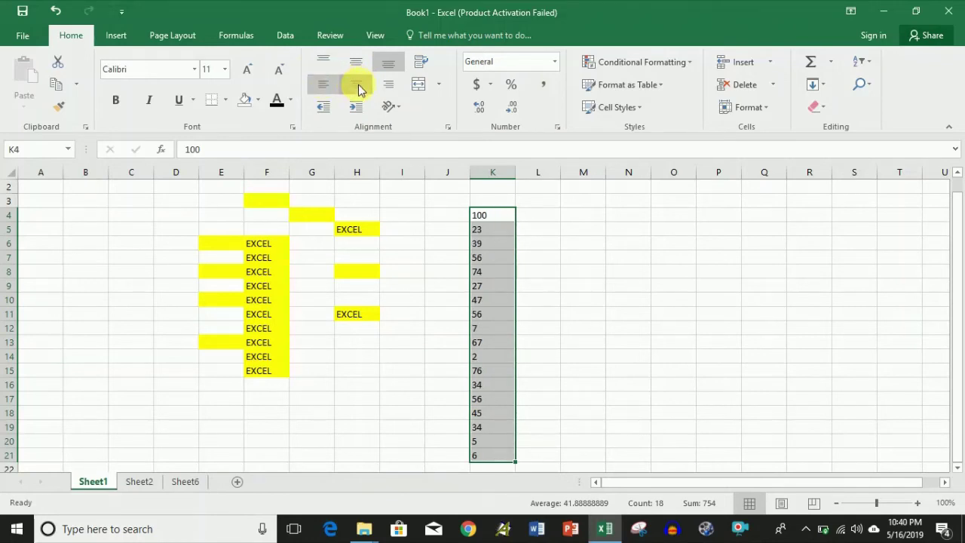
pyautogui.click(358, 85)
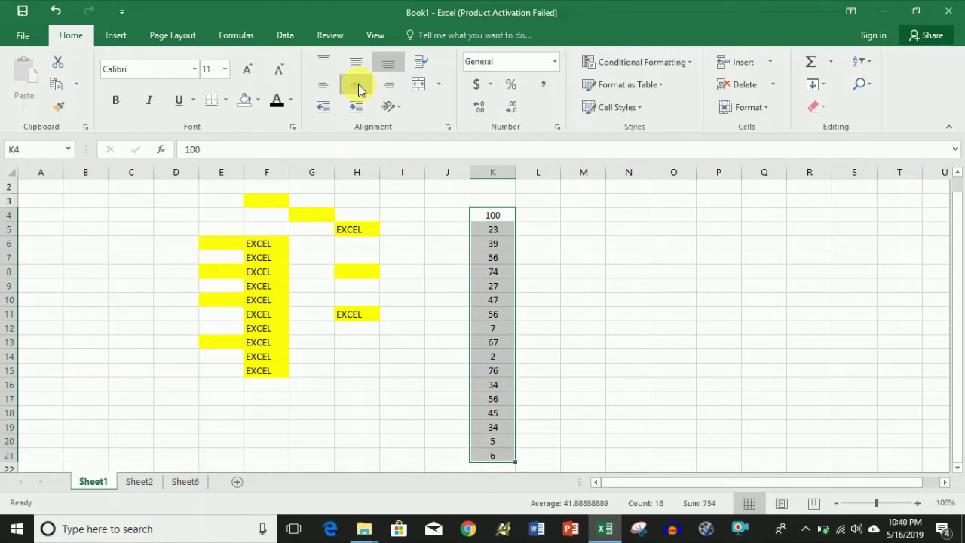
pyautogui.click(225, 99)
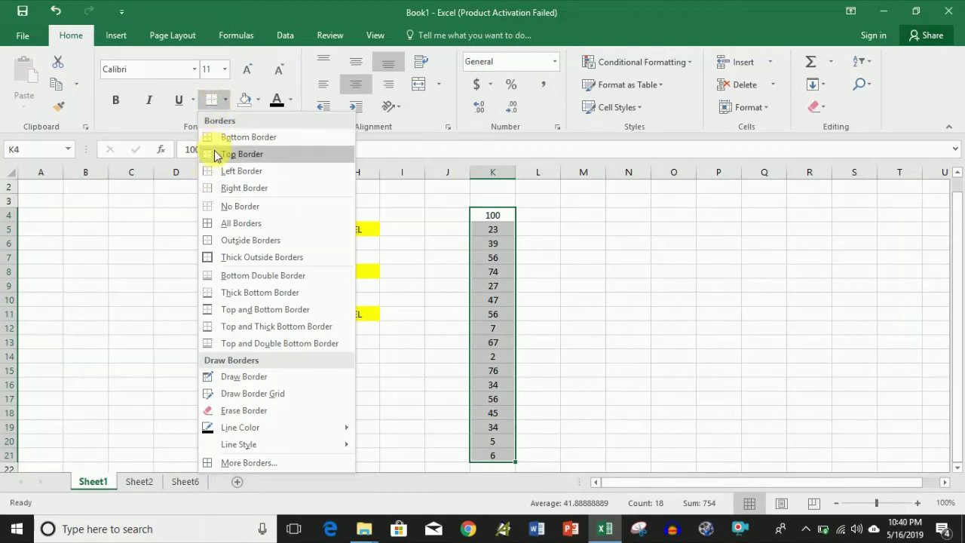
# Give K4:K21 All Borders, then change it to No Border.
pyautogui.click(216, 228)
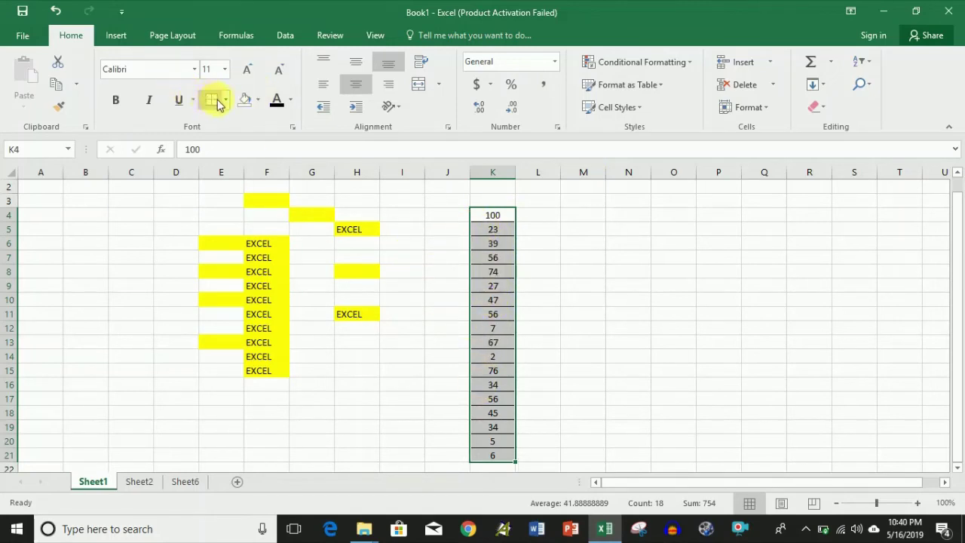
pyautogui.click(224, 101)
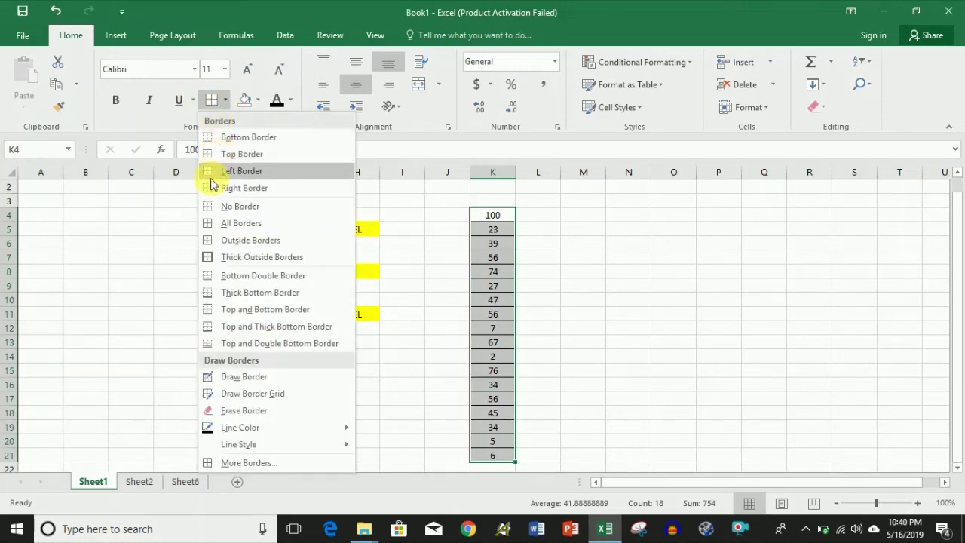
pyautogui.click(208, 207)
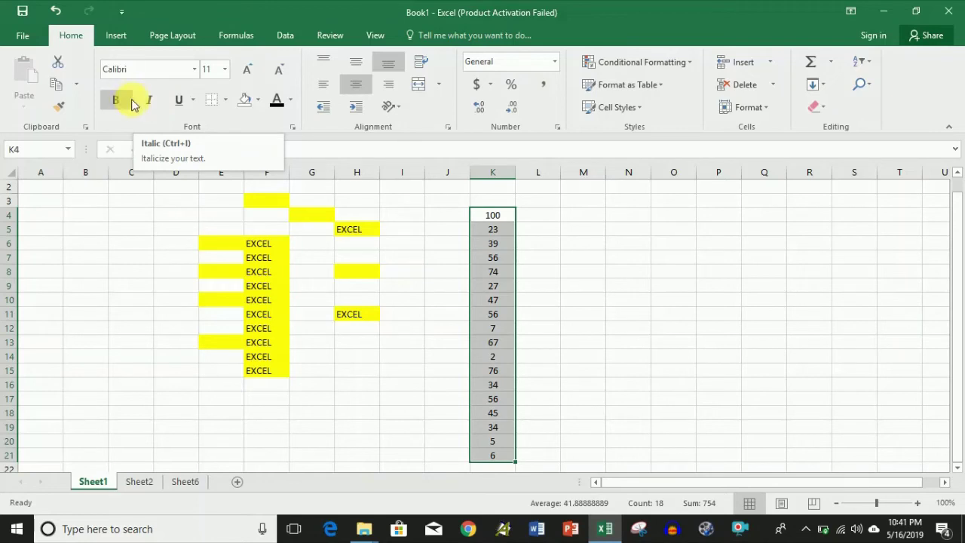
pyautogui.click(195, 71)
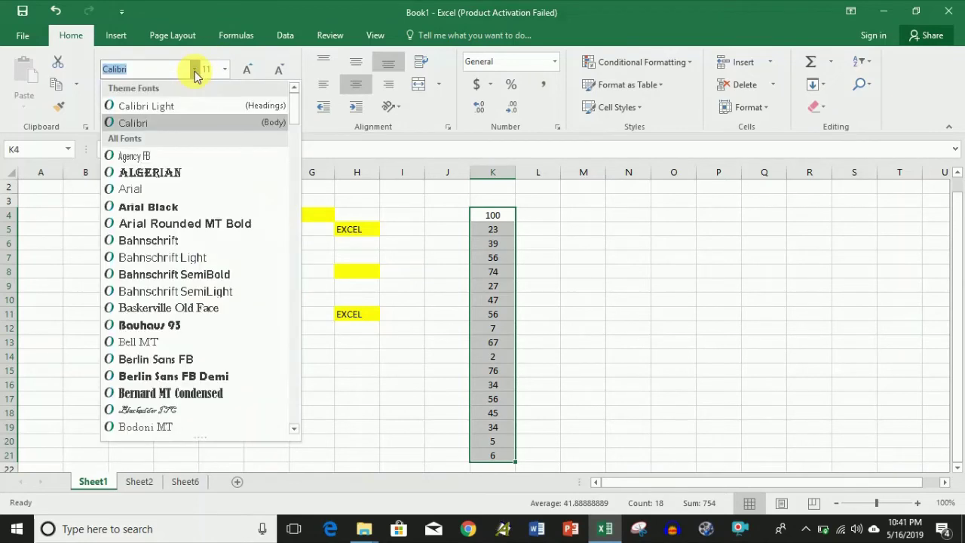
pyautogui.click(194, 71)
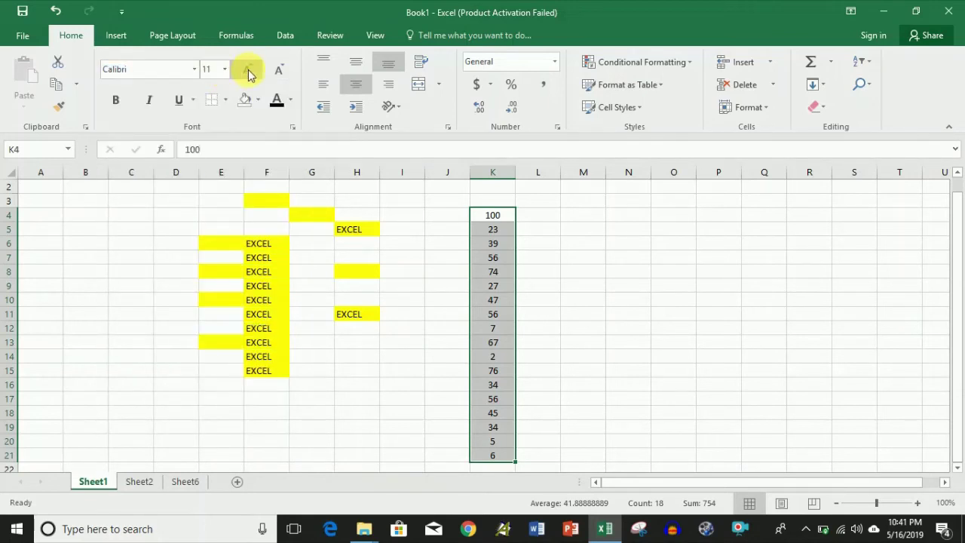
pyautogui.click(227, 71)
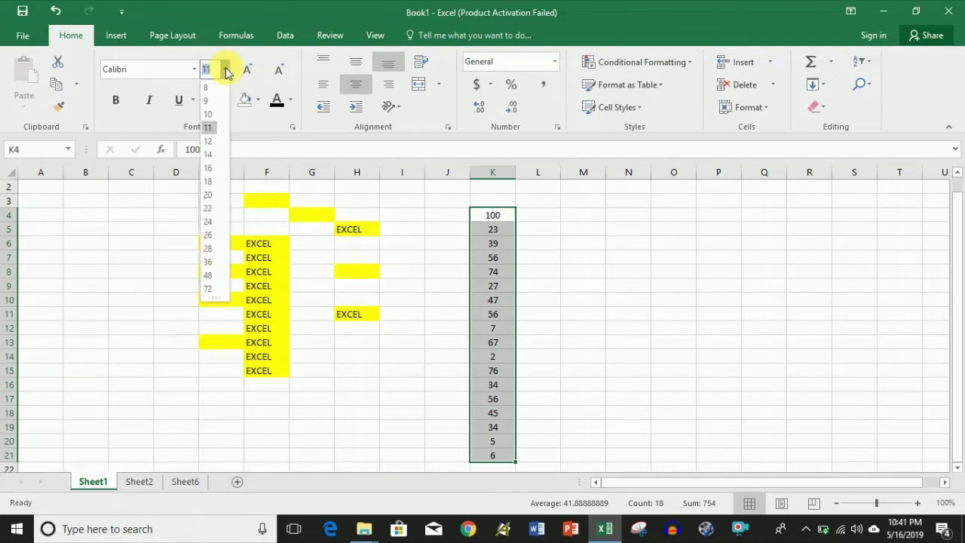
pyautogui.click(225, 73)
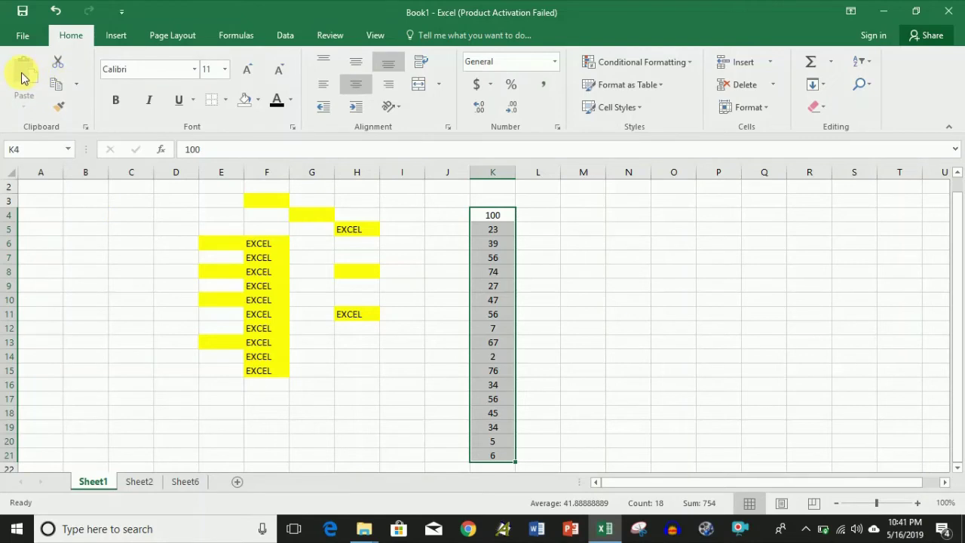
# Switch the ribbon to the Insert tab.
pyautogui.click(115, 38)
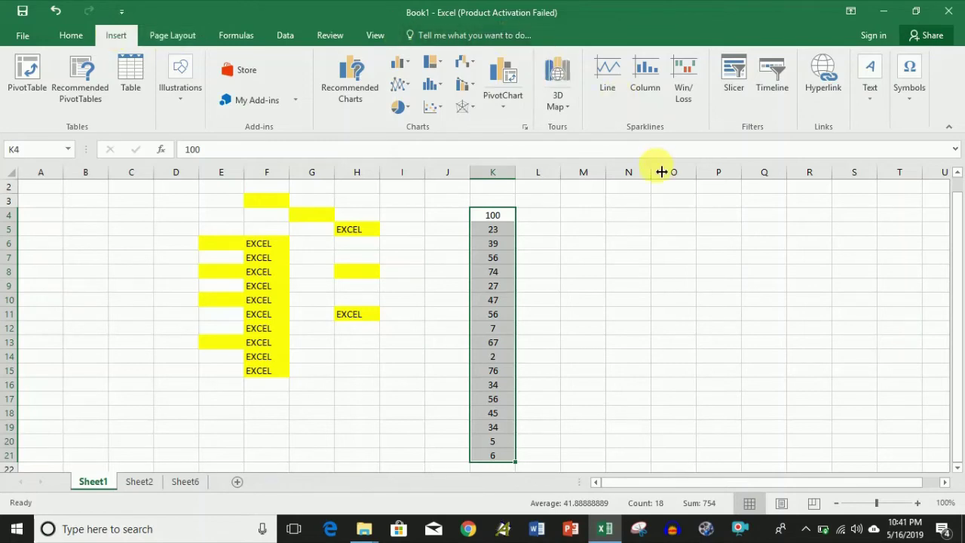
# Enter HONDA, YAMAHA and SUPER STAR in cells N6, N7 and N8.
pyautogui.click(640, 219)
pyautogui.click(631, 243)
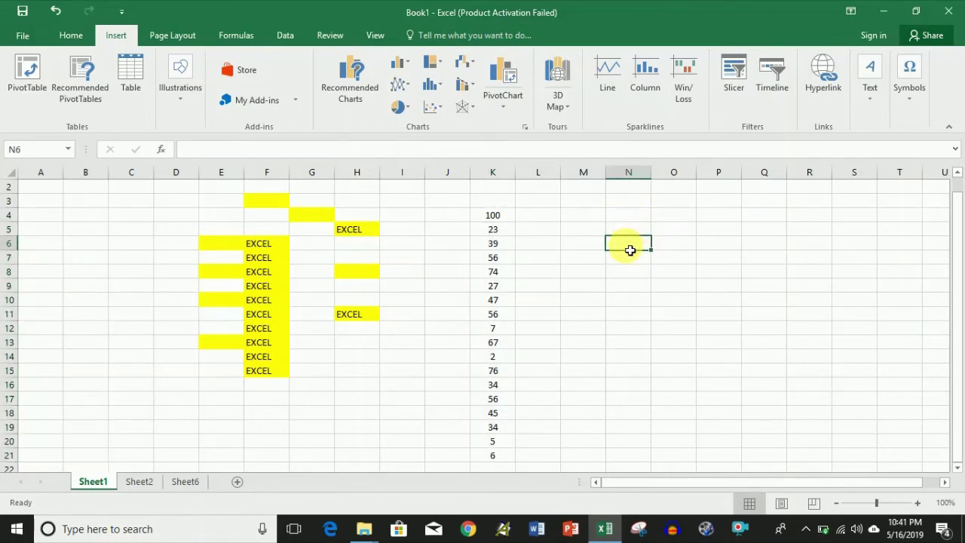
pyautogui.write('HONDA')
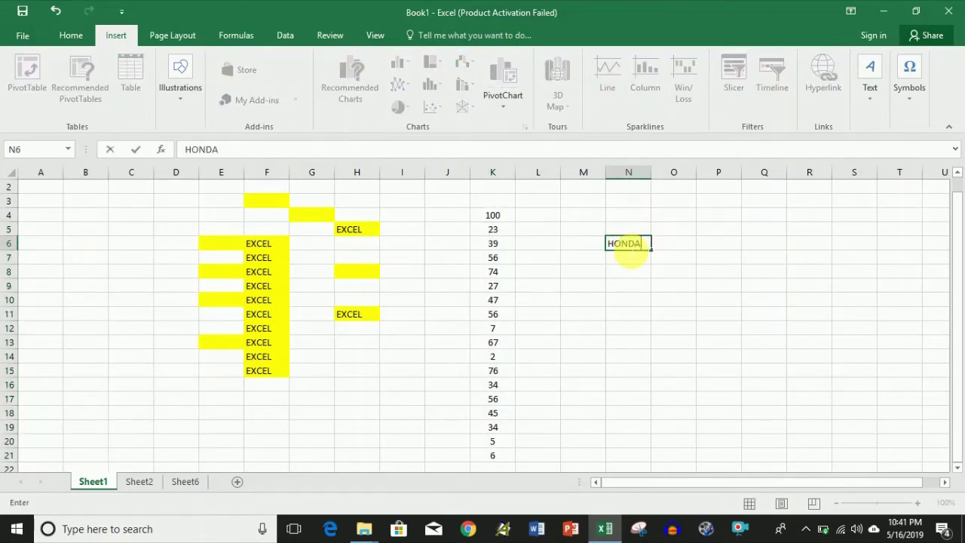
pyautogui.press('Return')
pyautogui.write('YA')
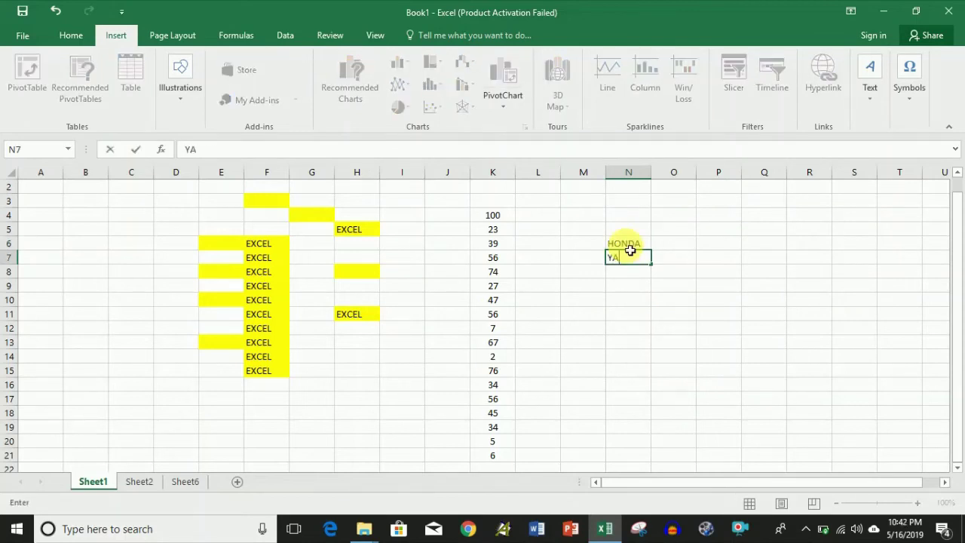
pyautogui.write('MAHA')
pyautogui.hotkey('ctrl', 'Return')
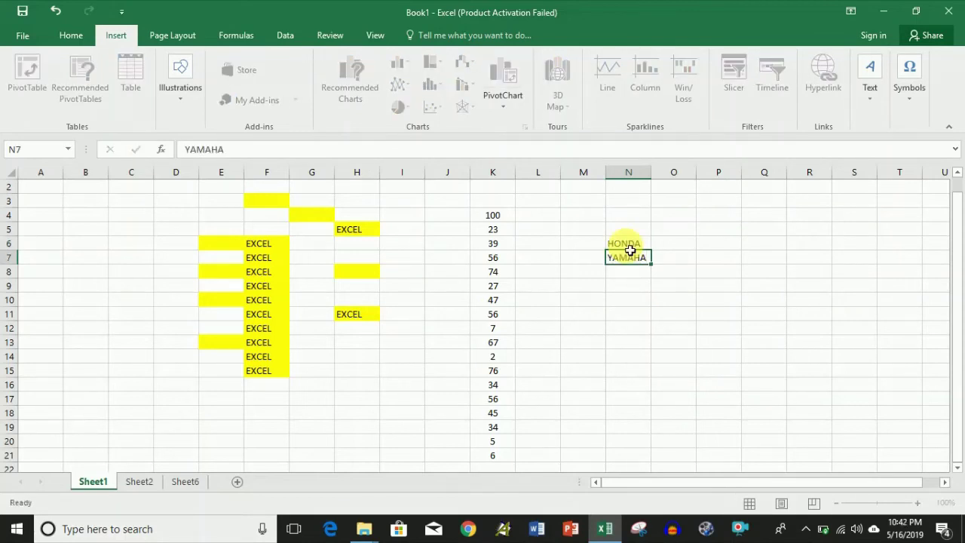
pyautogui.press('Return')
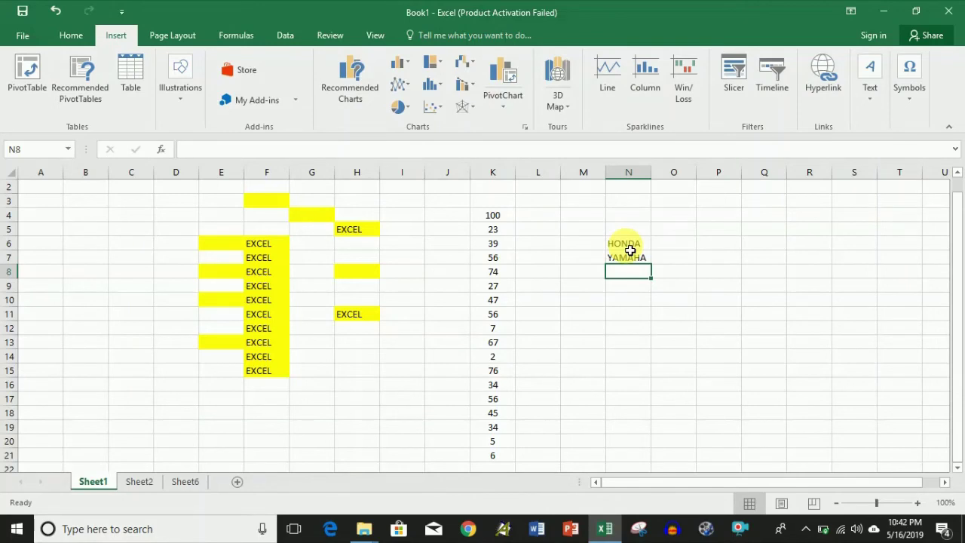
pyautogui.write('SU')
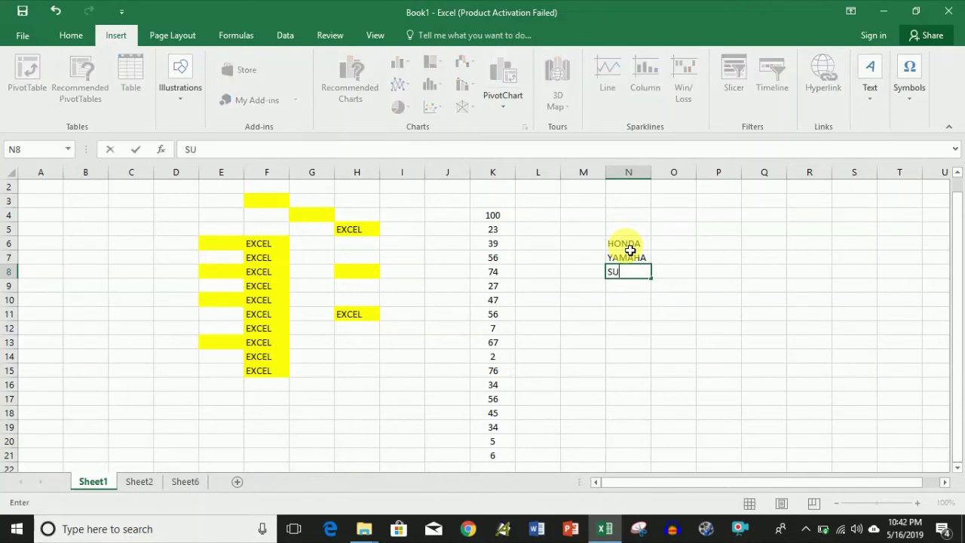
pyautogui.write('PER ')
pyautogui.write('STAR')
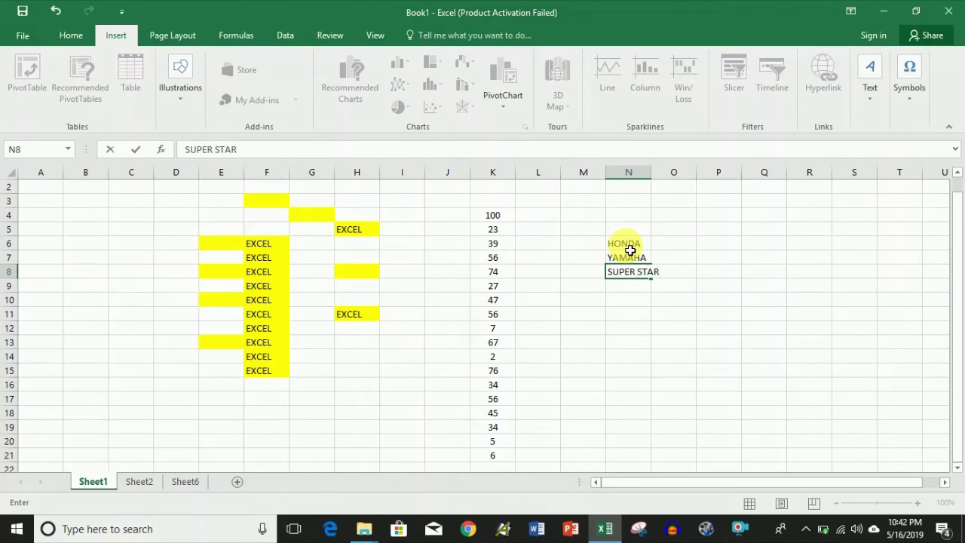
pyautogui.press('Return')
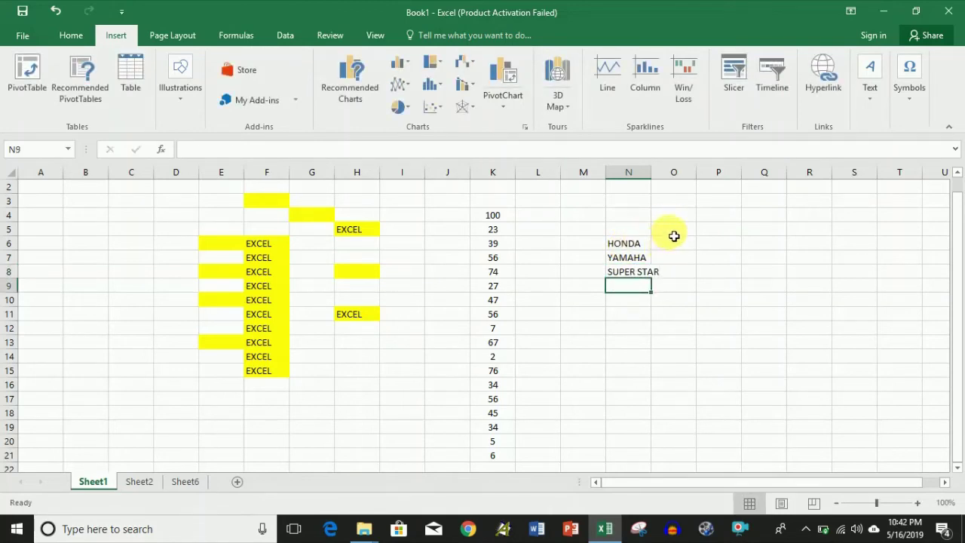
# Enter year headings 2017, 2018 and 2019 in O5, P5 and Q5, fixing the P5 typo.
pyautogui.click(674, 231)
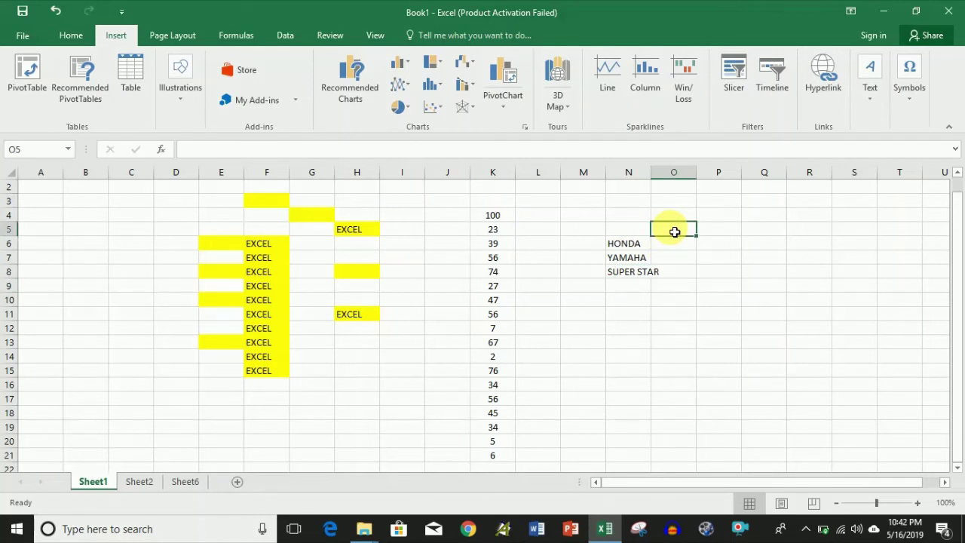
pyautogui.write('20')
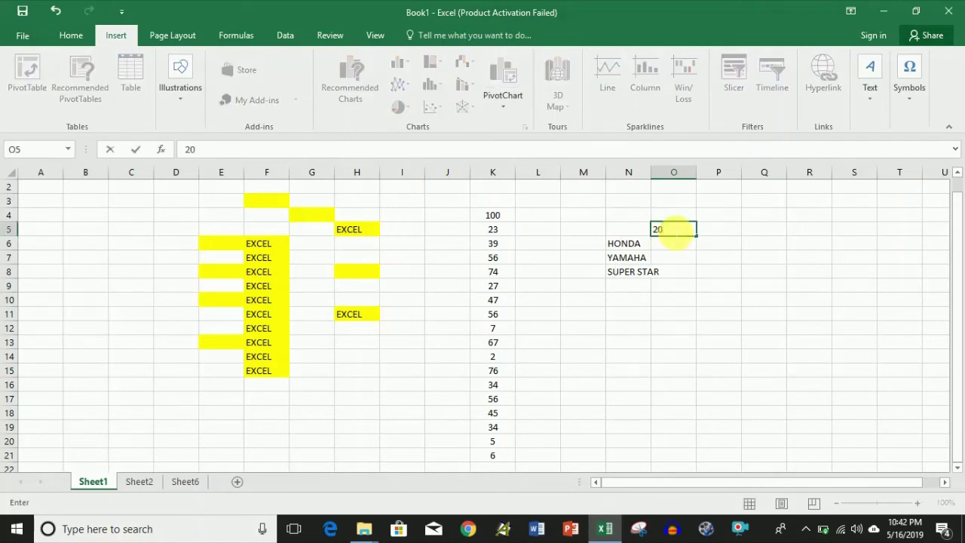
pyautogui.write('17')
pyautogui.press('Return')
pyautogui.click(709, 235)
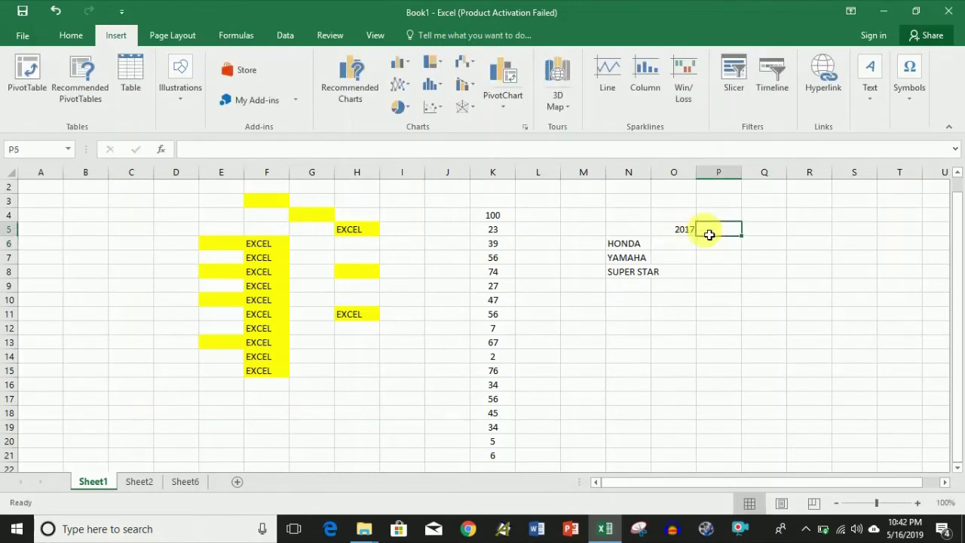
pyautogui.write('2019')
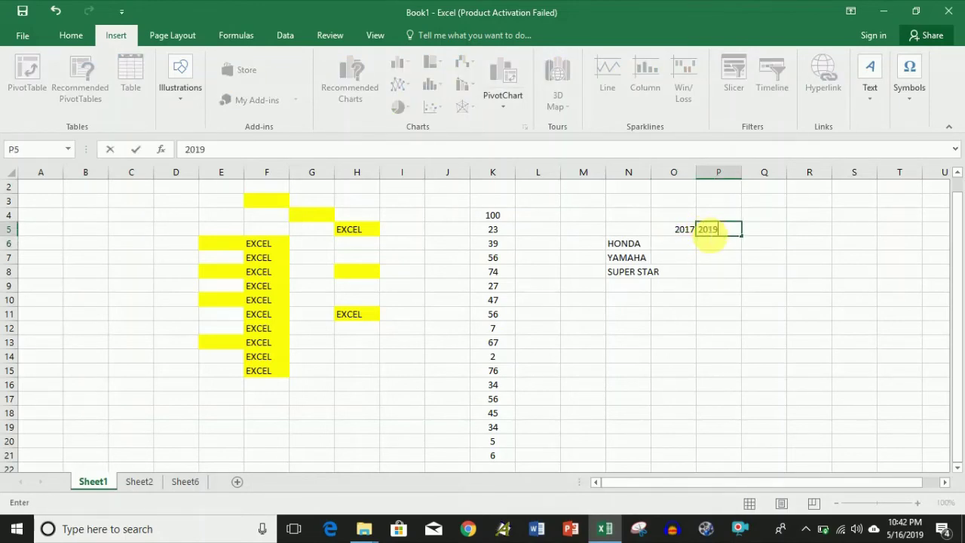
pyautogui.press('BackSpace')
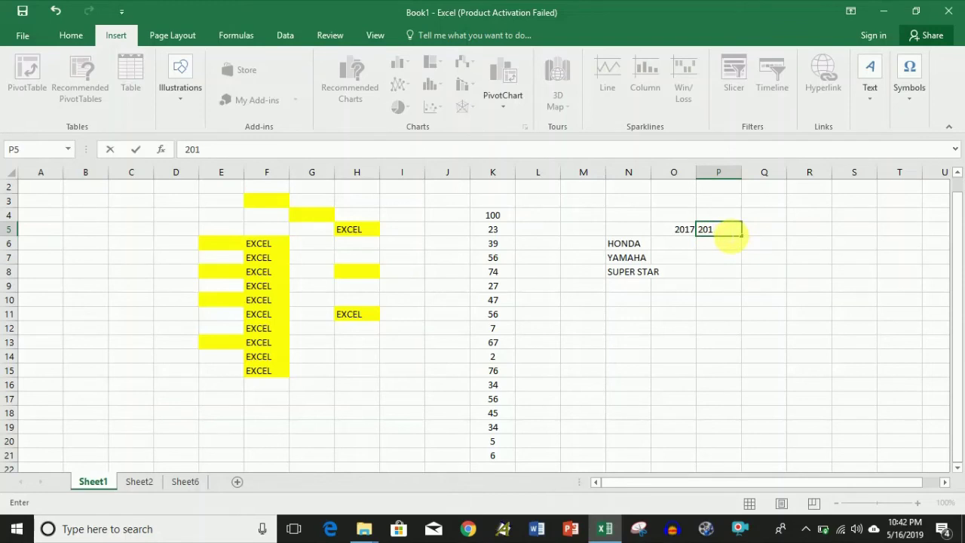
pyautogui.write('8')
pyautogui.click(759, 234)
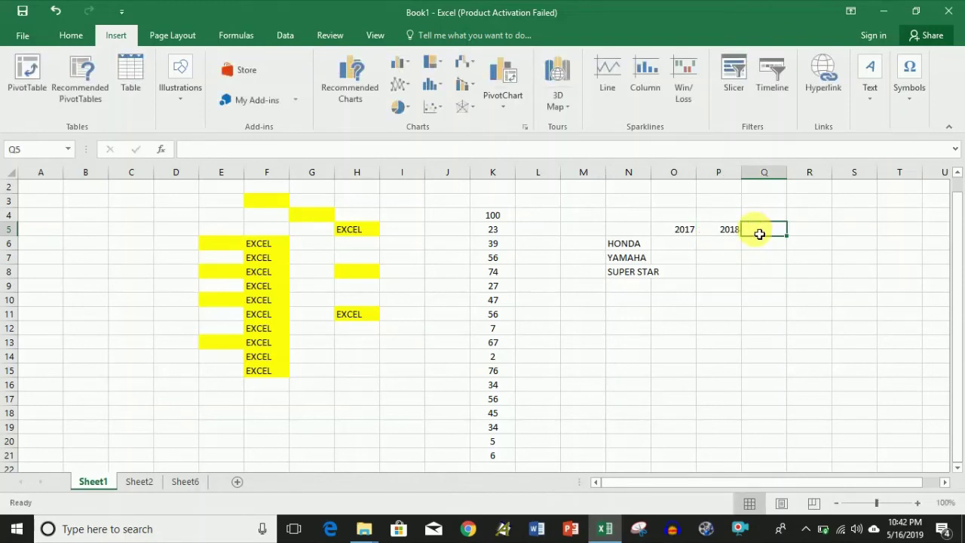
pyautogui.write('2019')
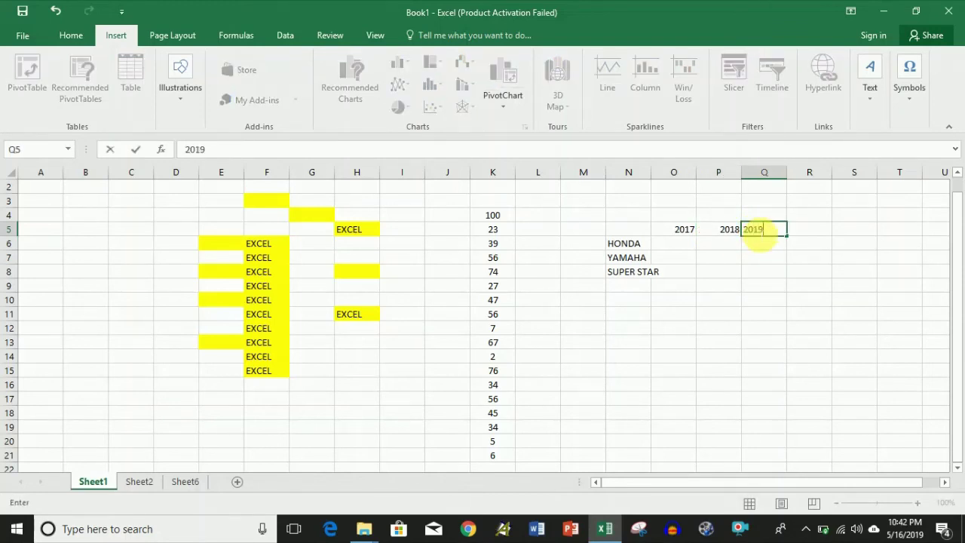
pyautogui.click(679, 251)
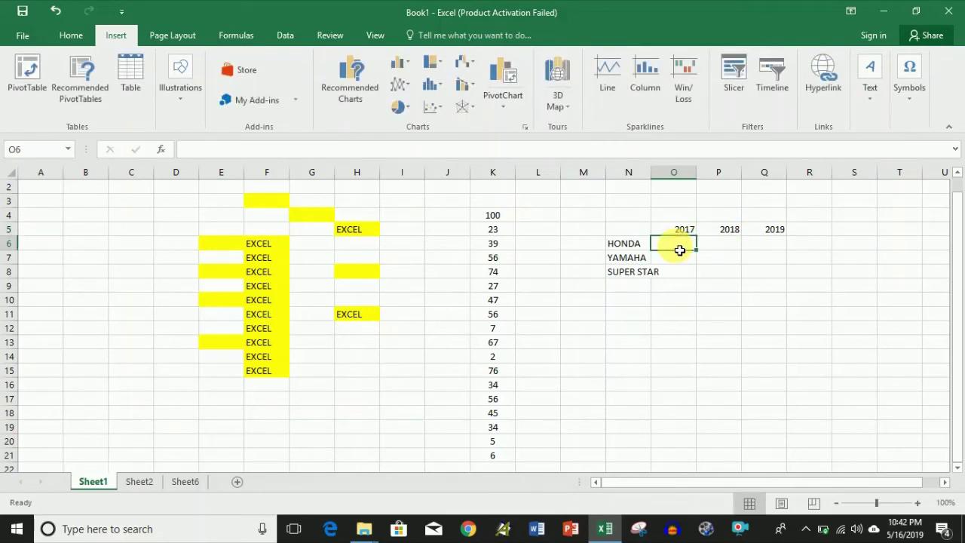
# Enter HONDA's yearly sales 200, 300 and 400 in O6:Q6.
pyautogui.write('200')
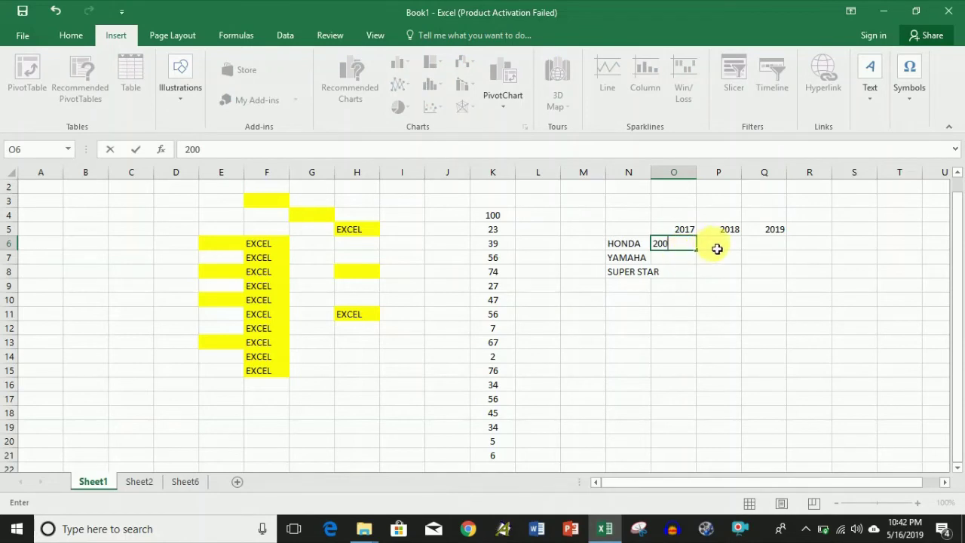
pyautogui.click(716, 249)
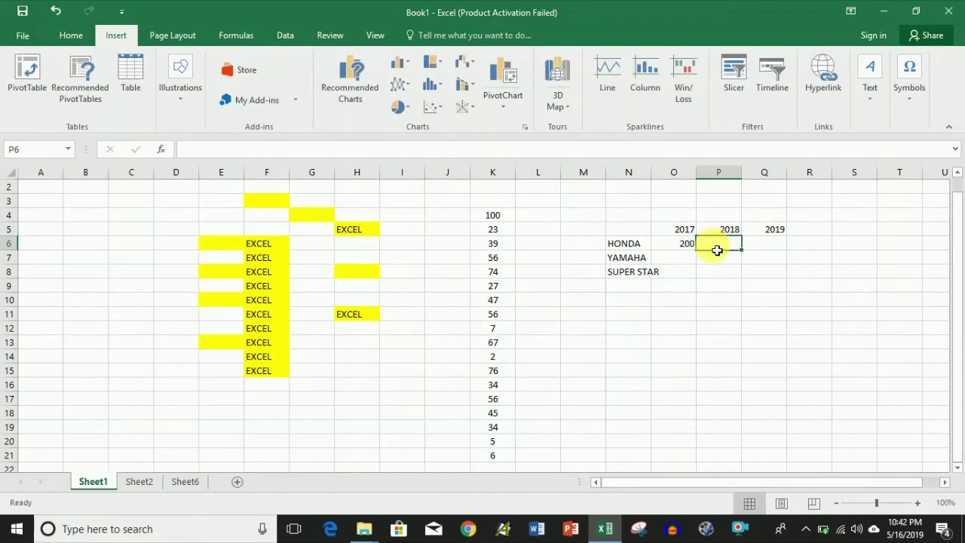
pyautogui.write('30')
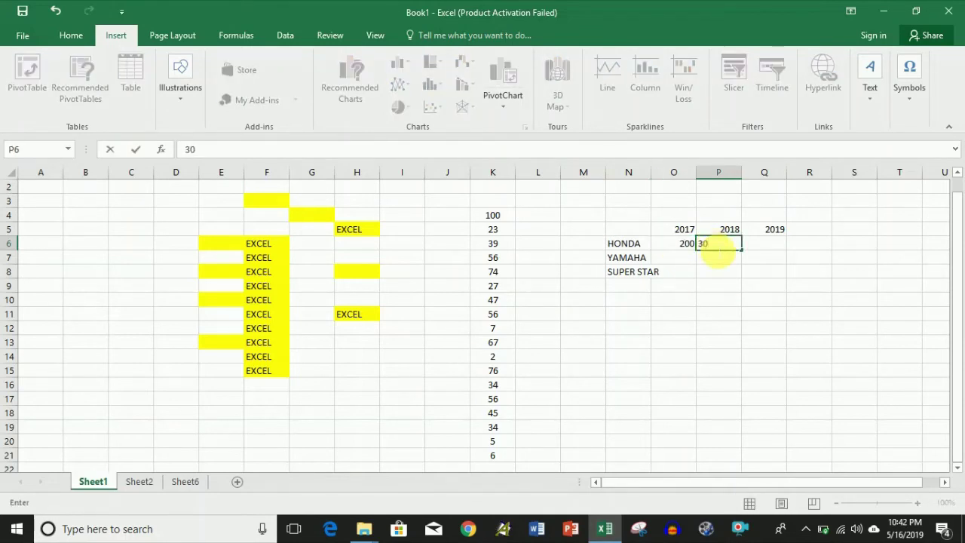
pyautogui.write('0')
pyautogui.click(762, 250)
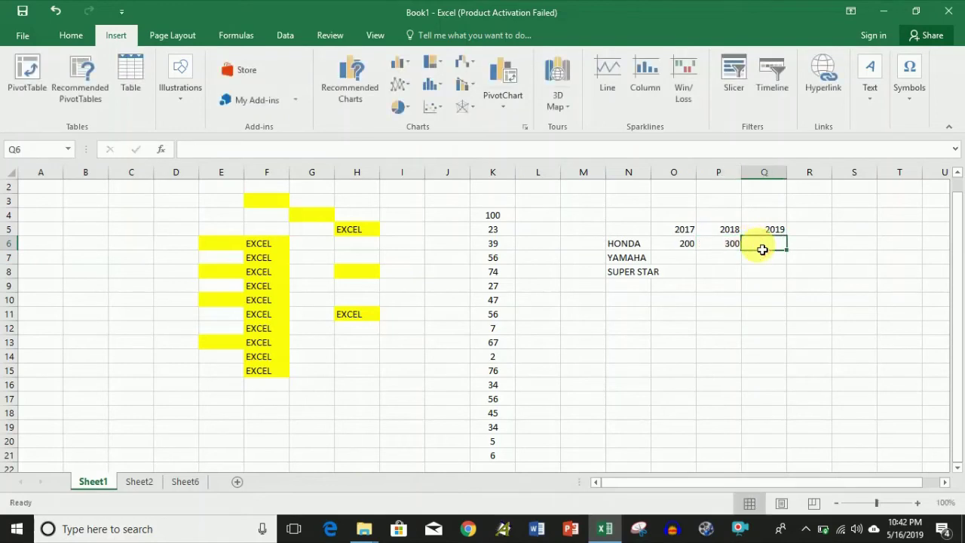
pyautogui.write('400')
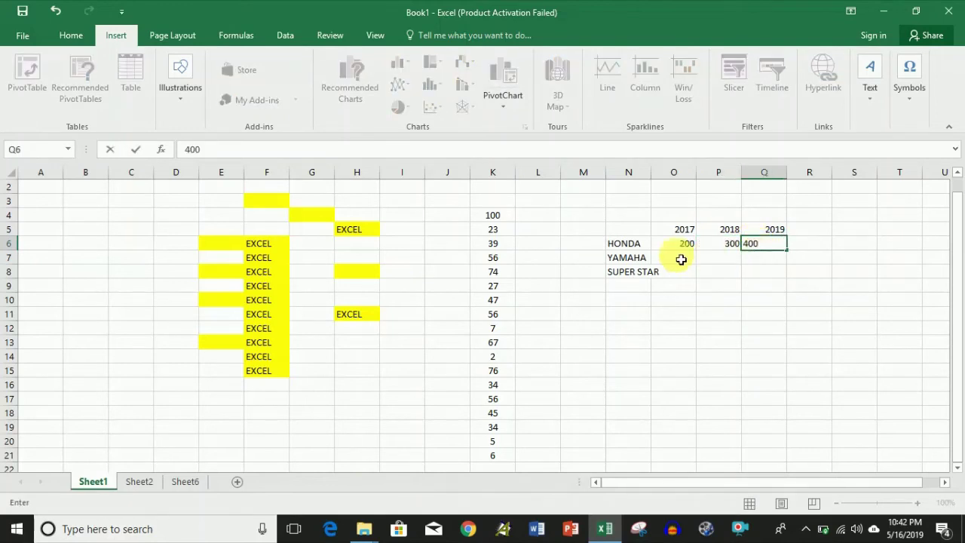
pyautogui.click(660, 264)
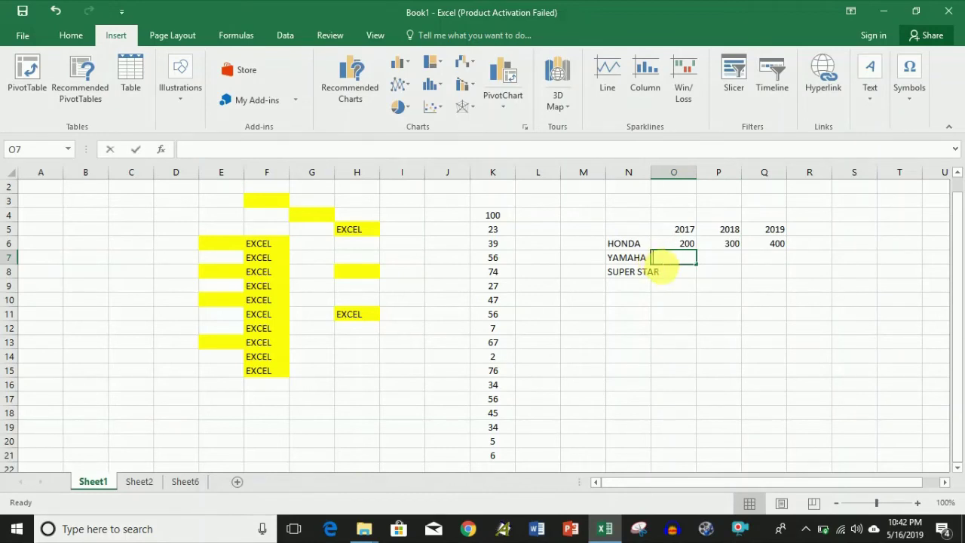
# Enter YAMAHA's yearly sales 300, 500 and 700 in O7:Q7.
pyautogui.write('300')
pyautogui.click(723, 257)
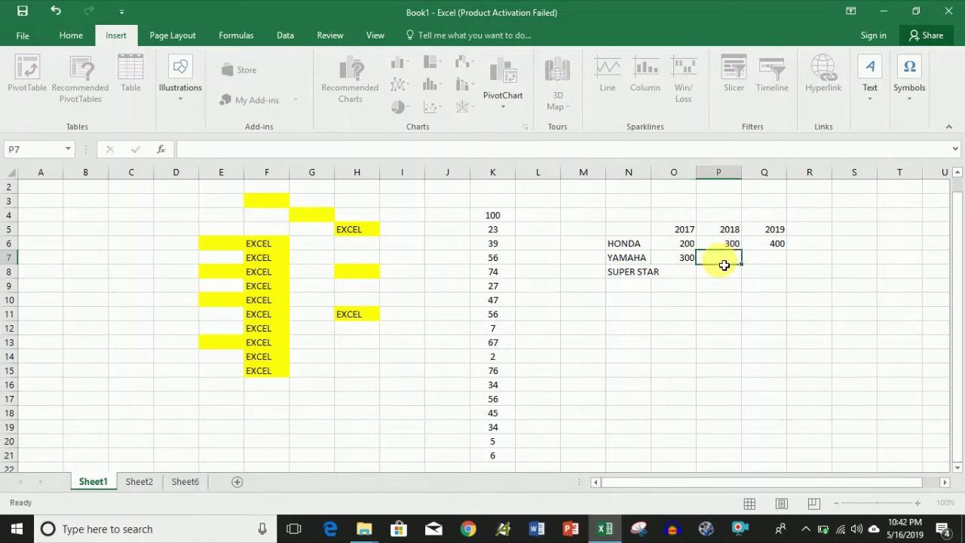
pyautogui.write('500')
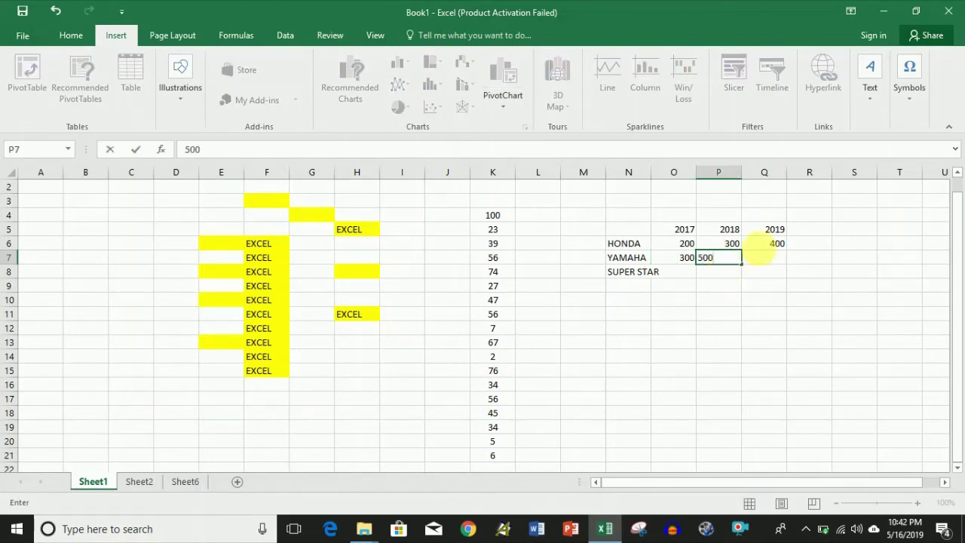
pyautogui.click(777, 263)
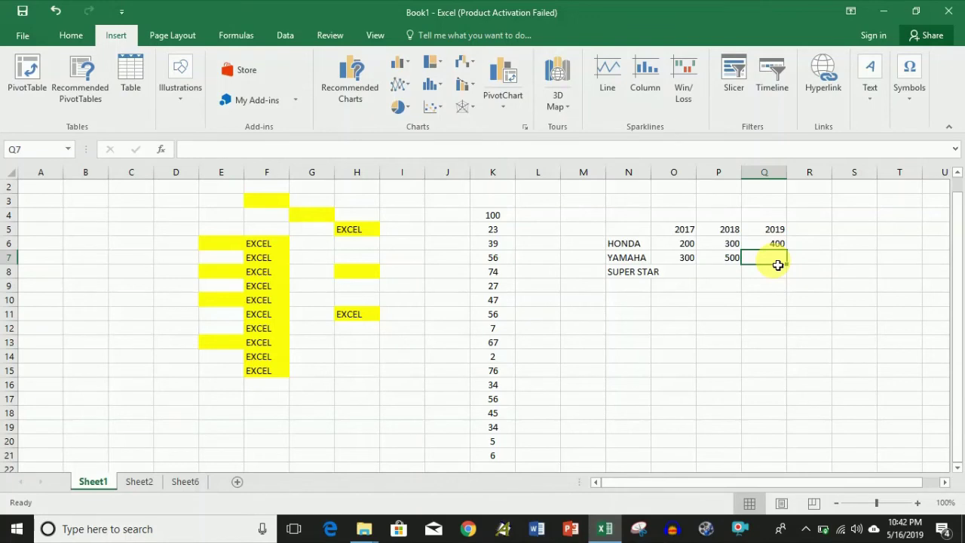
pyautogui.write('700')
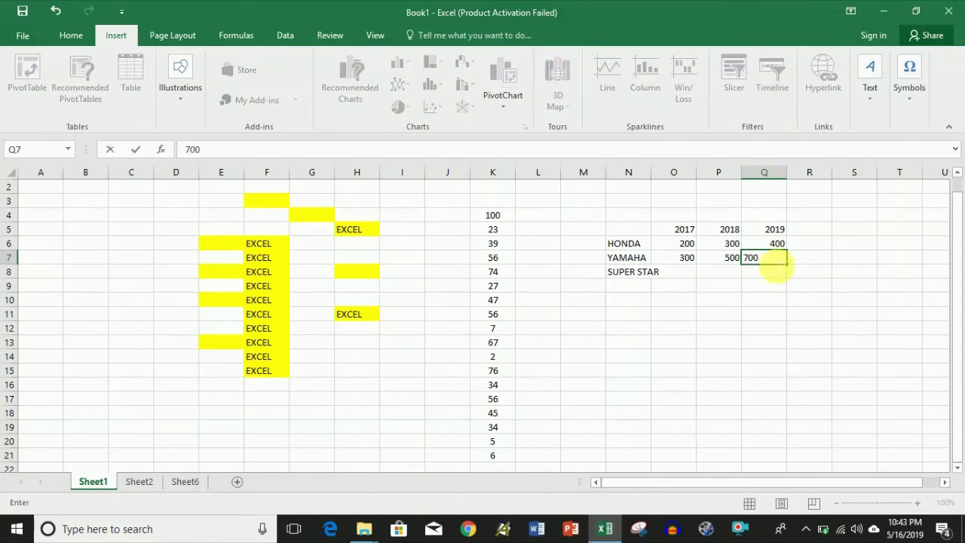
pyautogui.click(687, 278)
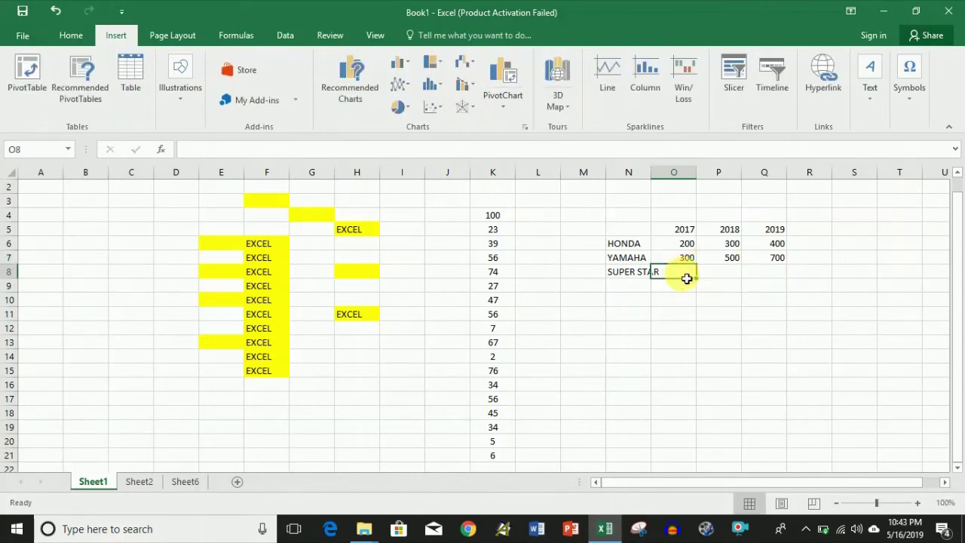
# Enter SUPER STAR's yearly sales 100, 200 and 300 in O8:Q8, then return to N5.
pyautogui.write('100')
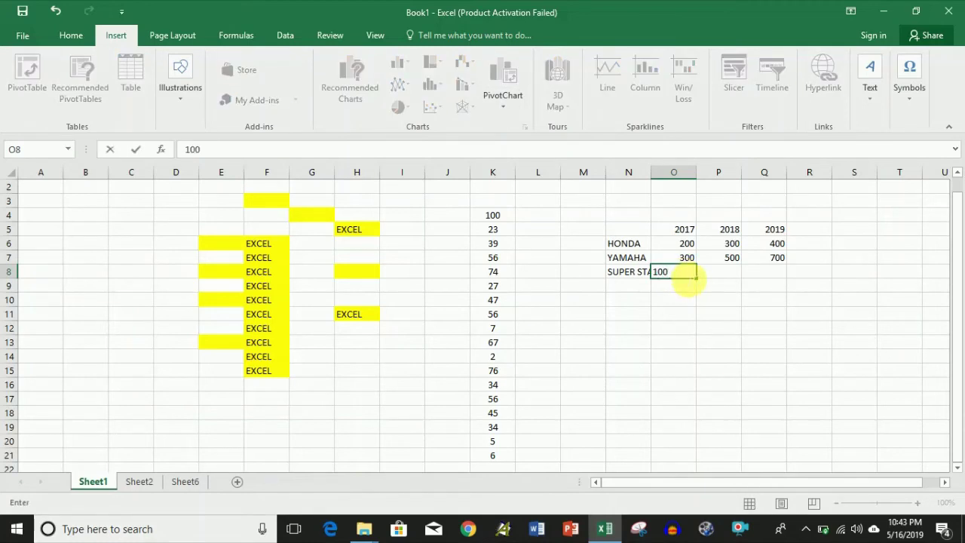
pyautogui.click(715, 279)
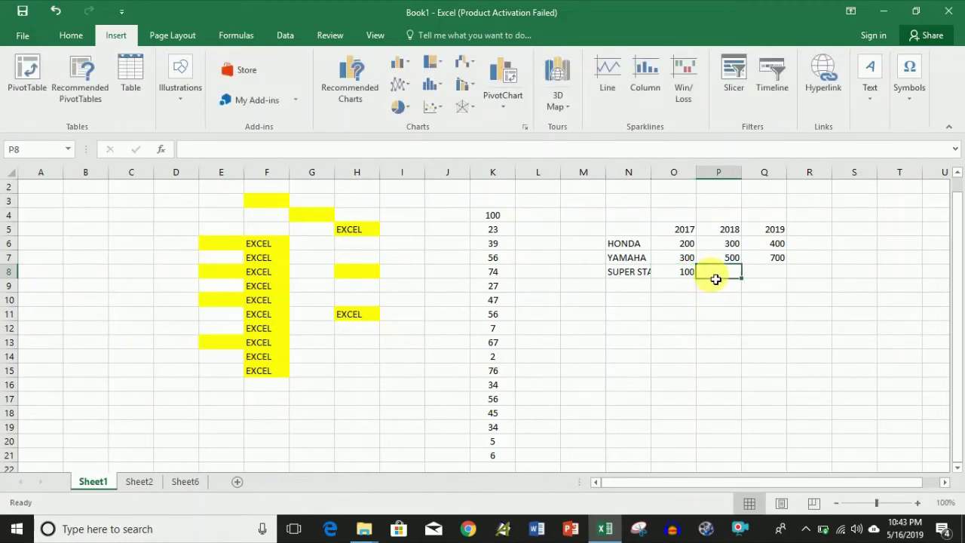
pyautogui.write('200')
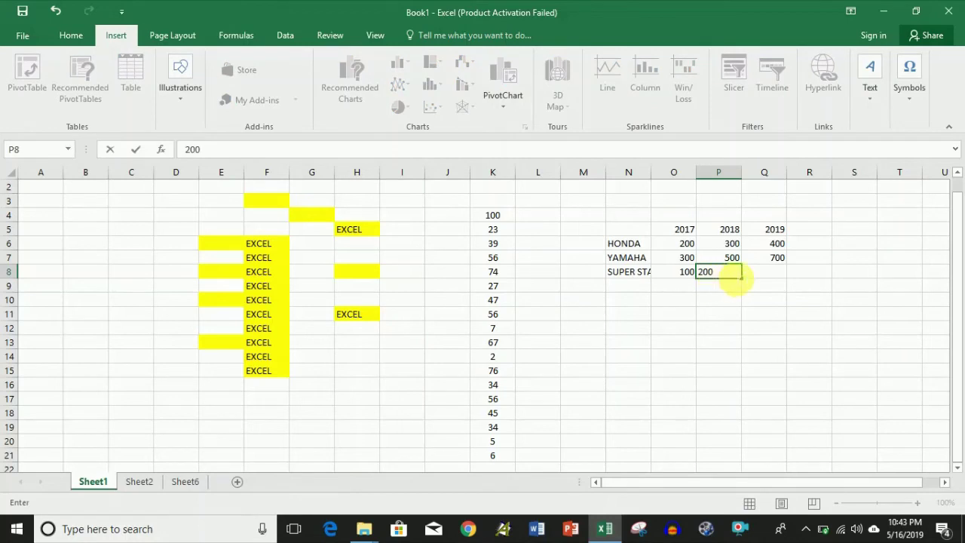
pyautogui.click(769, 272)
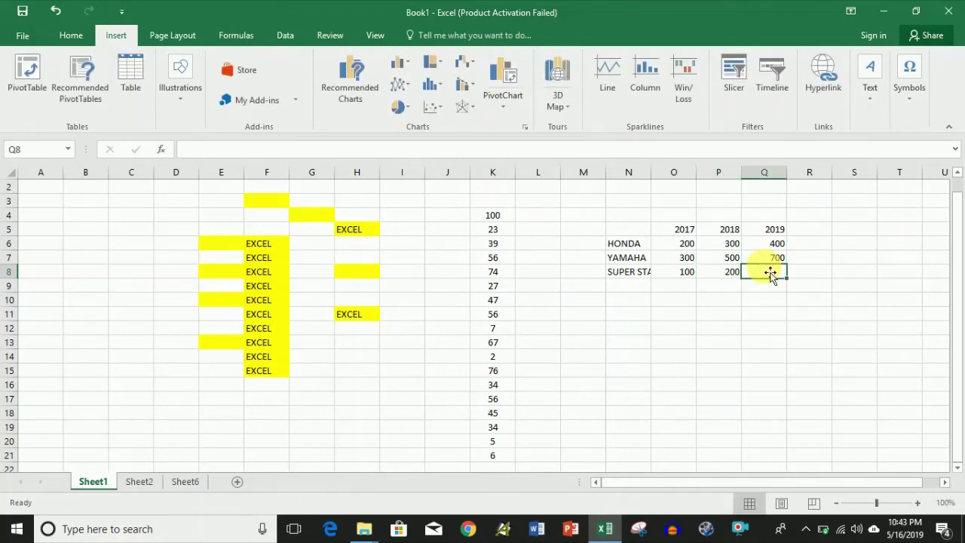
pyautogui.write('300')
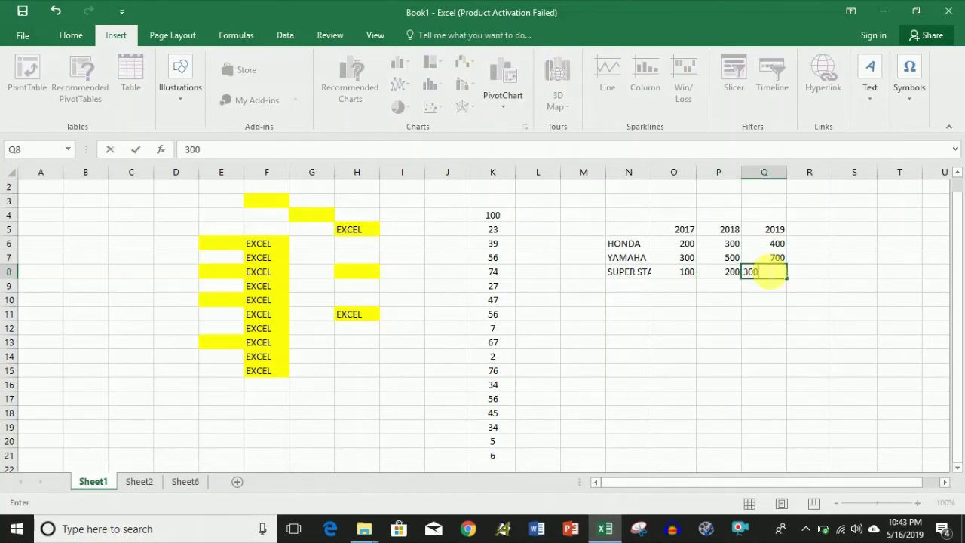
pyautogui.press('Return')
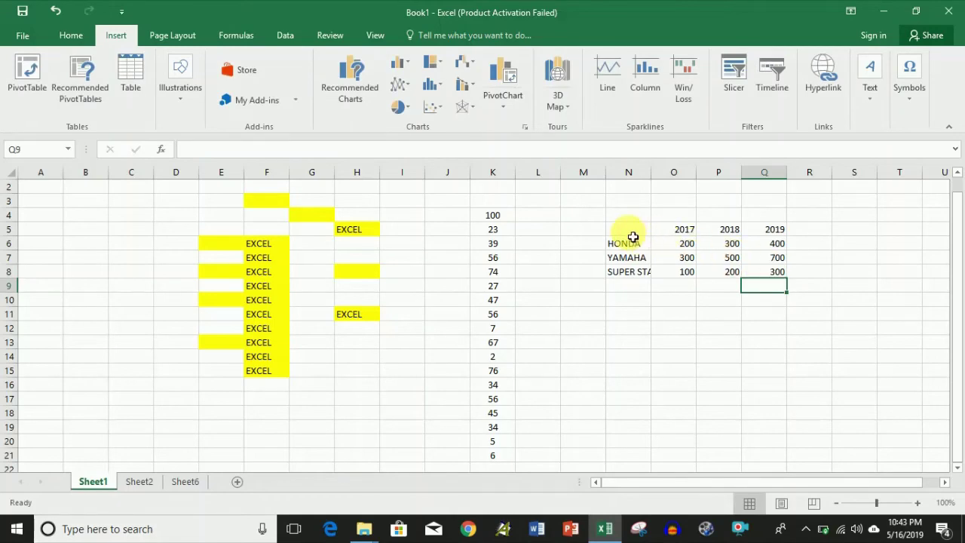
pyautogui.click(634, 236)
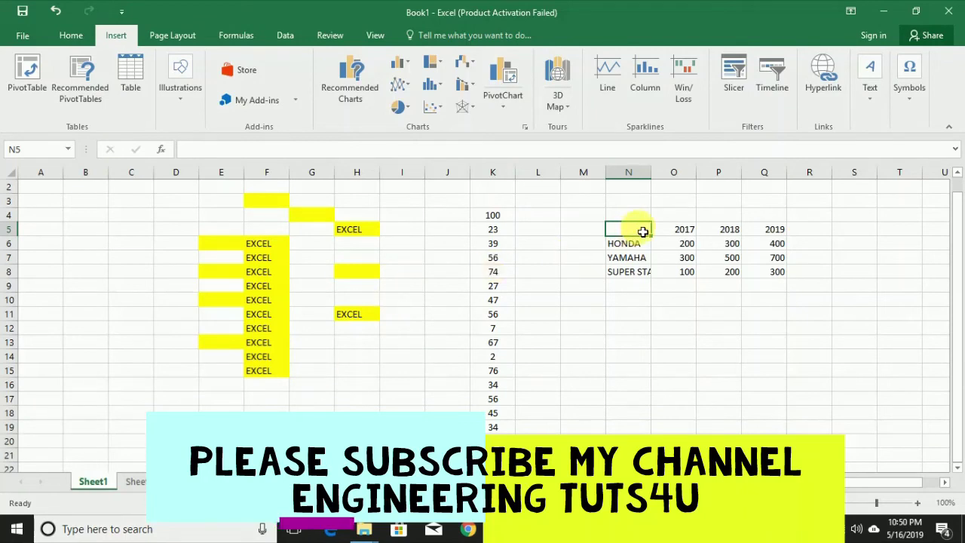
# Select the table N5:Q8 and bring up the Insert Column or Bar Chart choices.
pyautogui.moveTo(638, 232); pyautogui.dragTo(774, 277)
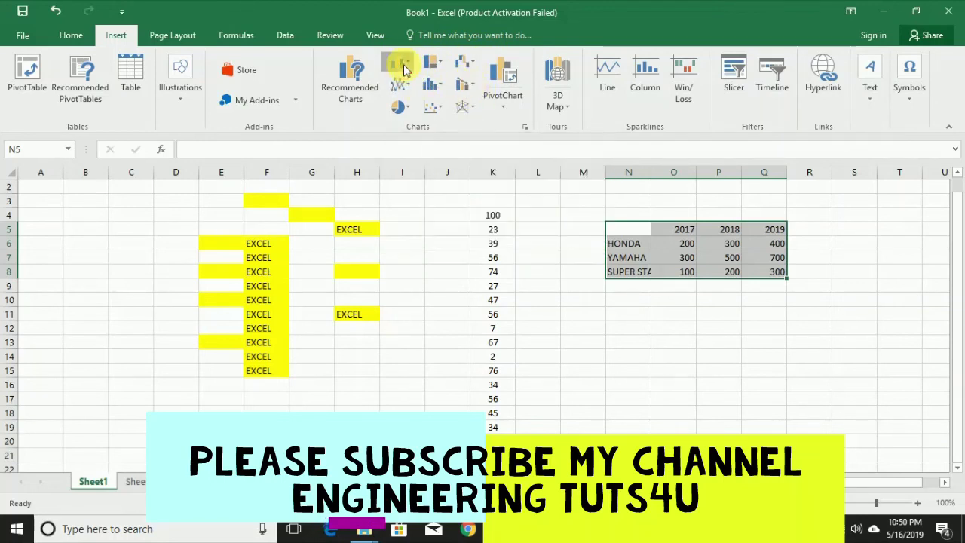
pyautogui.click(403, 64)
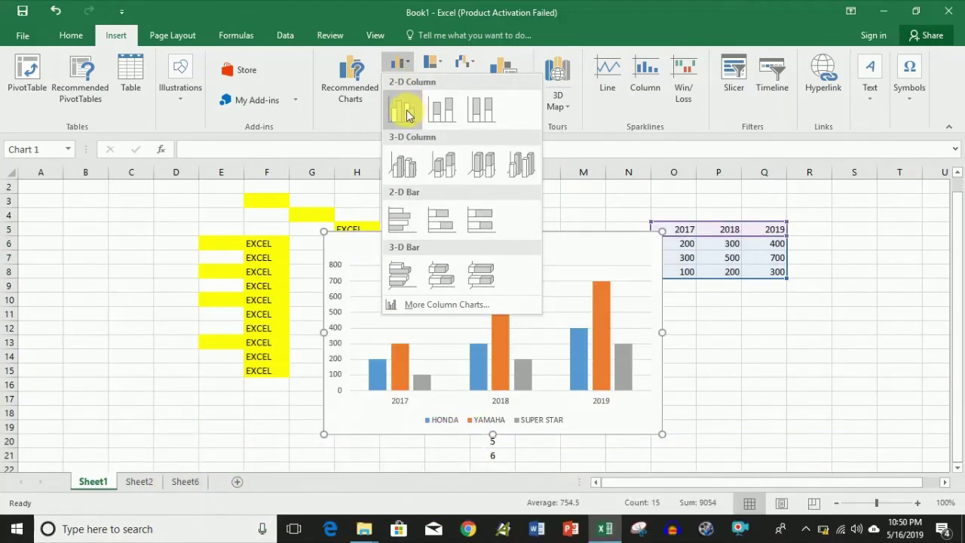
# Insert a 2-D Clustered Column chart of the table and check the bar values.
pyautogui.click(405, 112)
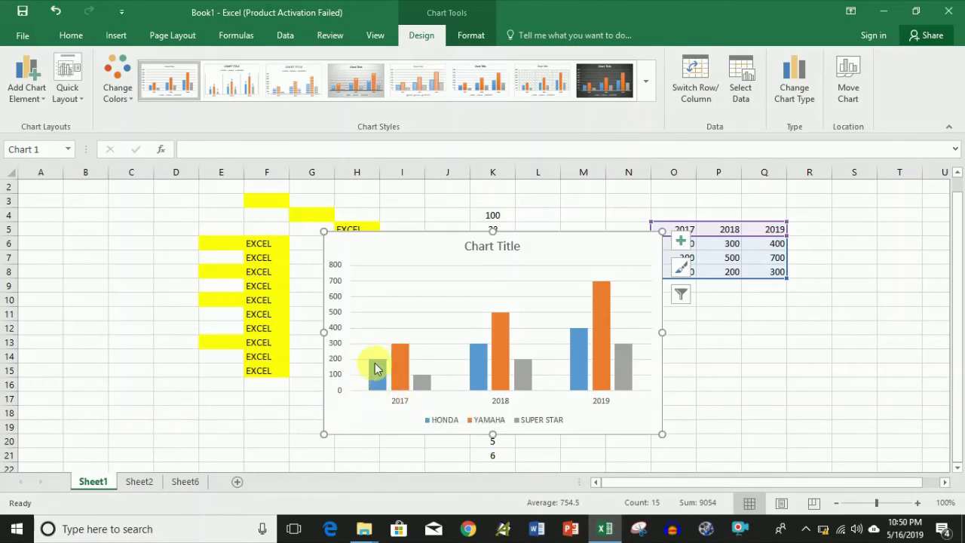
pyautogui.moveTo(377, 382)
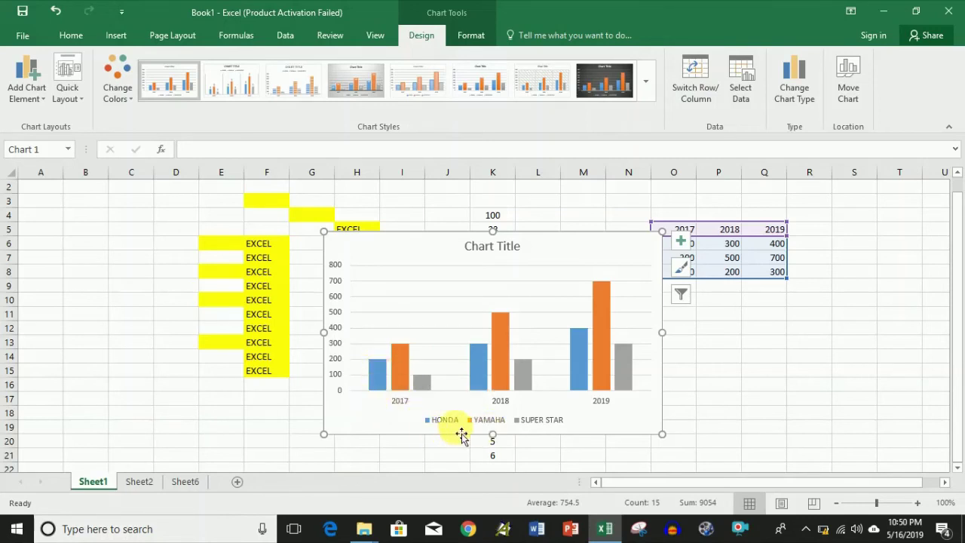
pyautogui.moveTo(397, 364)
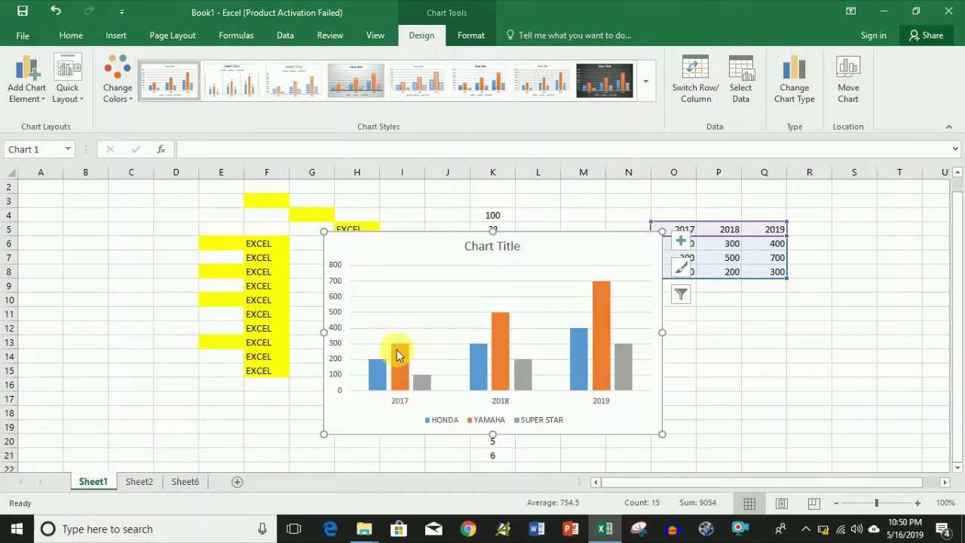
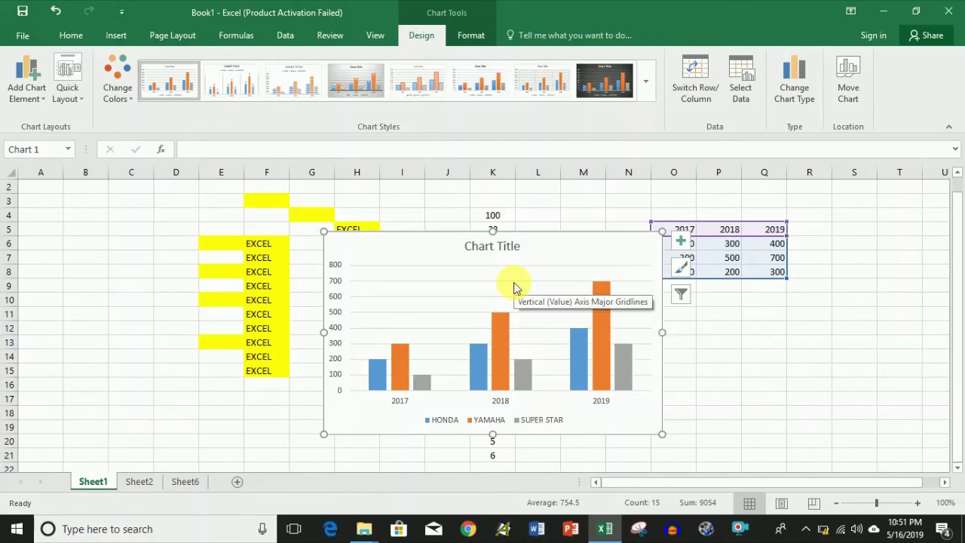
# Try several chart styles and apply Style 7, which has the hatched plot background.
pyautogui.click(422, 89)
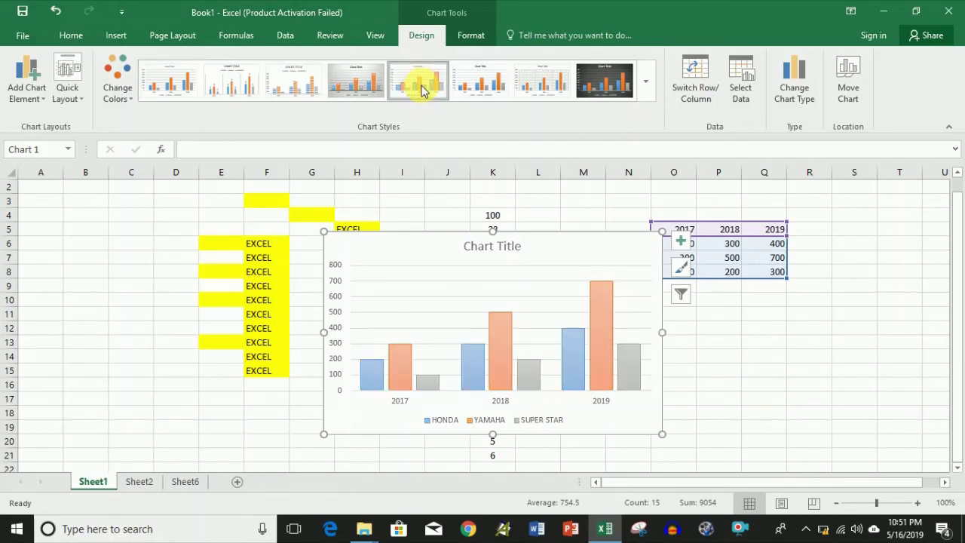
pyautogui.click(475, 89)
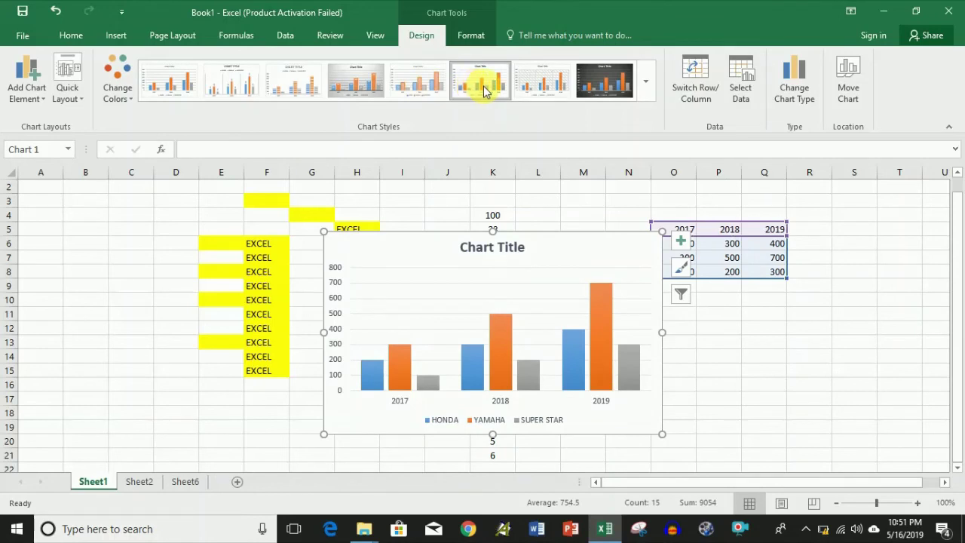
pyautogui.click(532, 86)
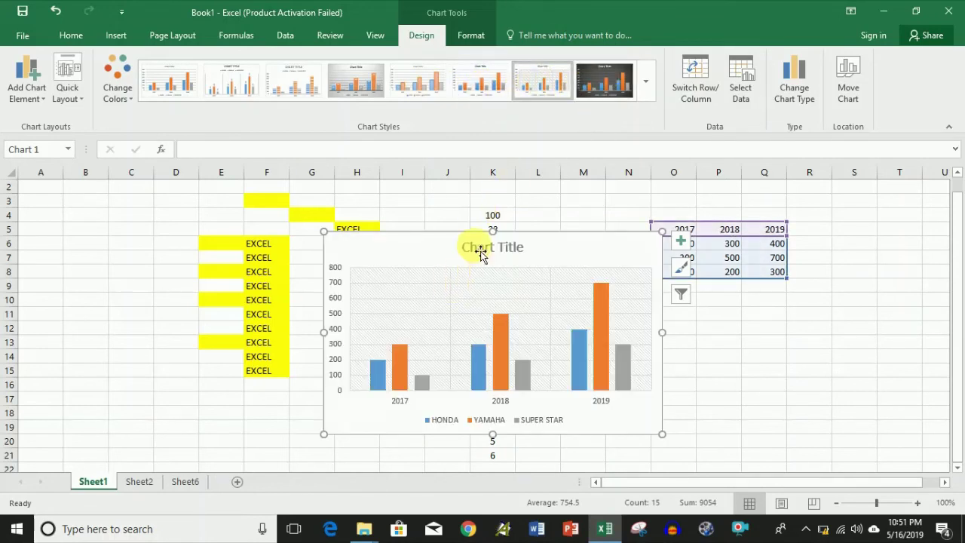
# Replace the placeholder chart title with 'XYZ'.
pyautogui.click(490, 252)
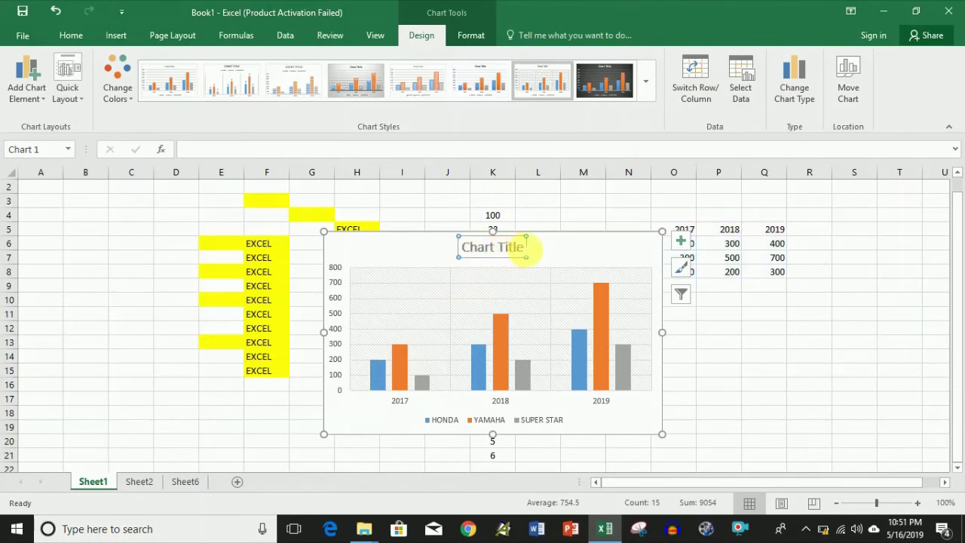
pyautogui.press('BackSpace')
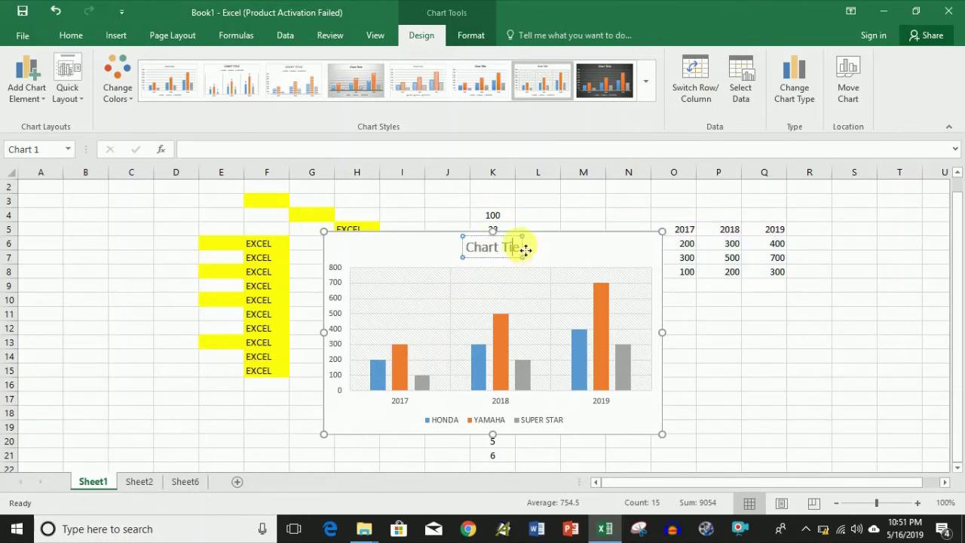
pyautogui.press('BackSpace')
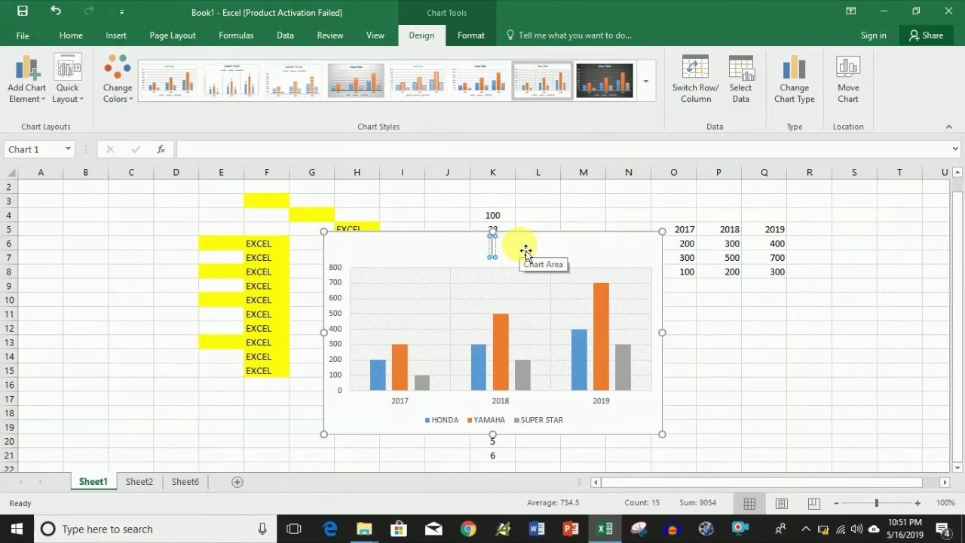
pyautogui.write('XYZ')
pyautogui.press('Return')
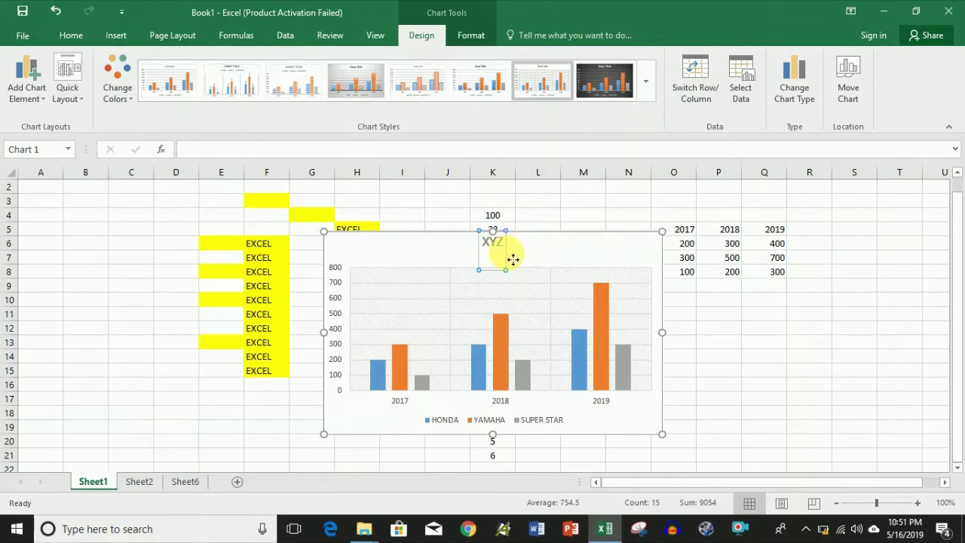
pyautogui.click(725, 329)
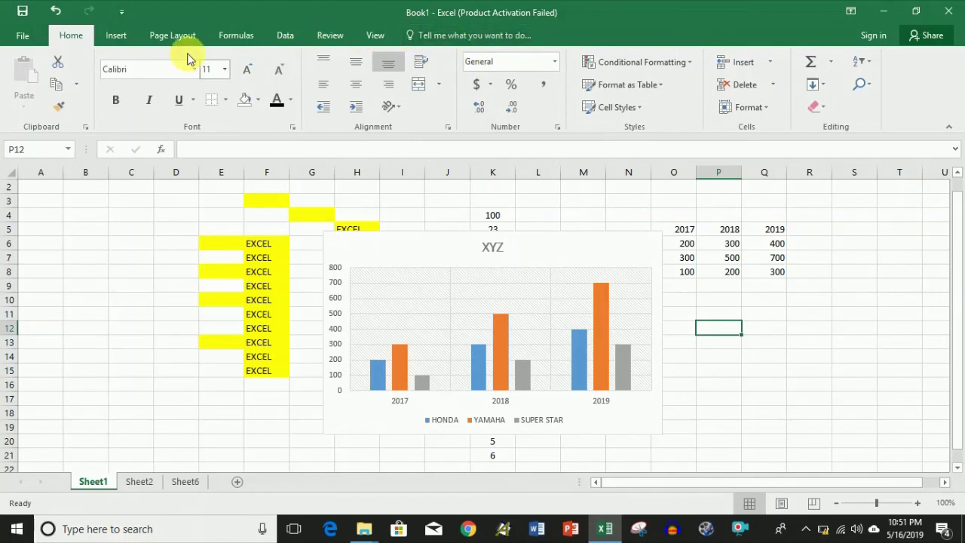
# Browse the Insert hierarchy and column chart galleries, trying 3-D clustered columns.
pyautogui.click(118, 36)
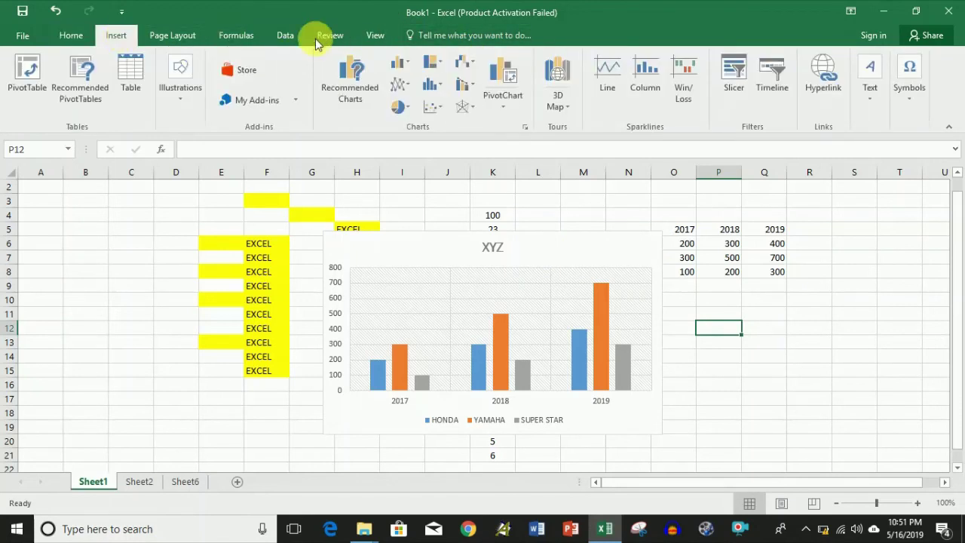
pyautogui.click(437, 62)
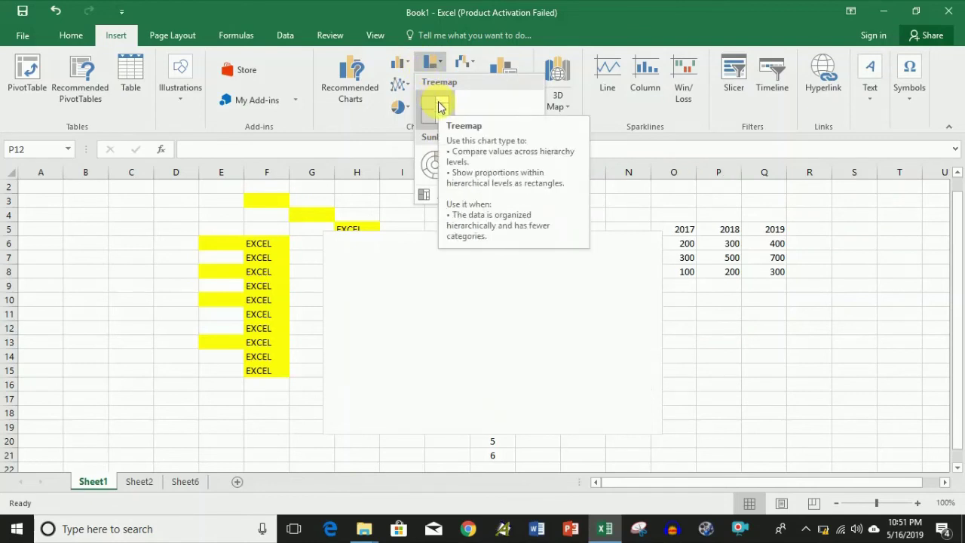
pyautogui.click(398, 63)
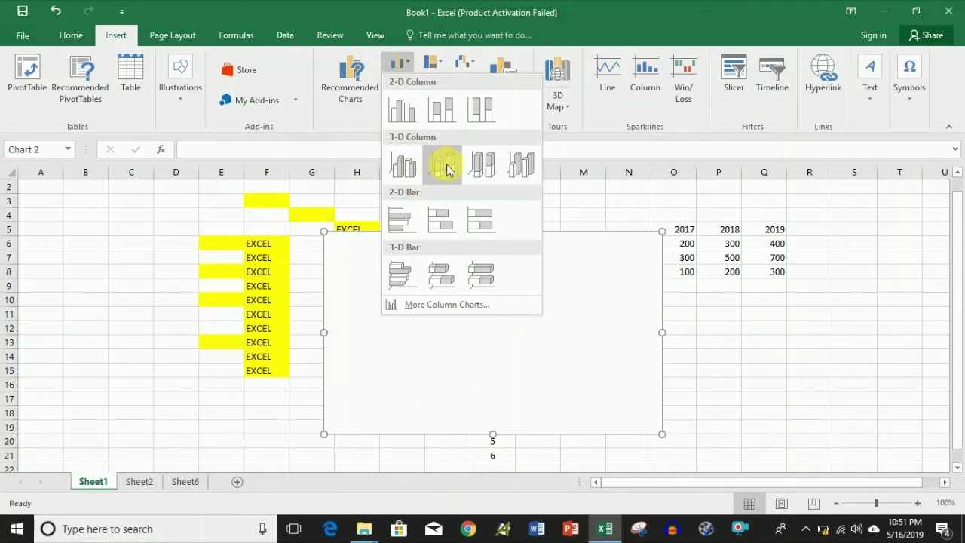
pyautogui.click(446, 167)
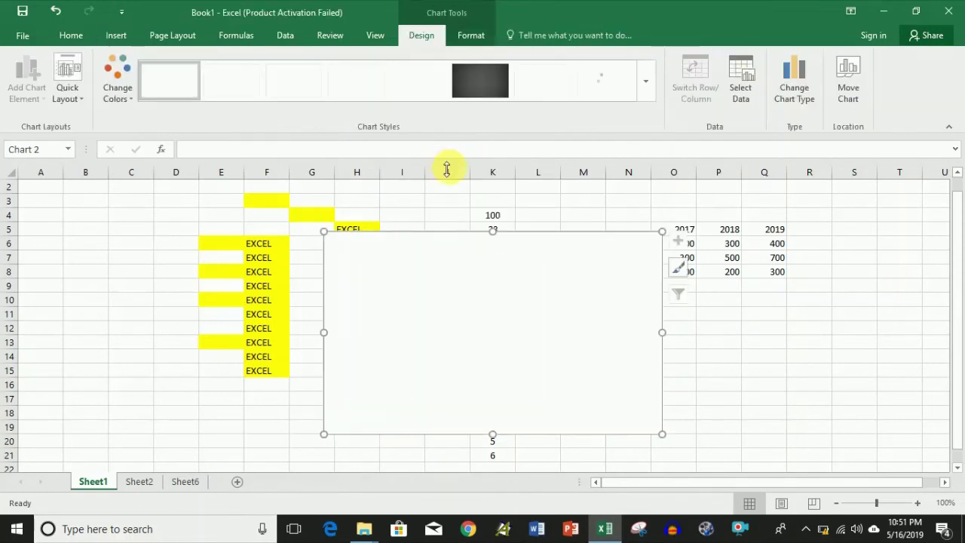
# Drag the XYZ chart lower and further left so it clears the sales table.
pyautogui.moveTo(552, 322)
pyautogui.mouseDown()
pyautogui.moveTo(381, 306)
pyautogui.moveTo(524, 306)
pyautogui.mouseUp()
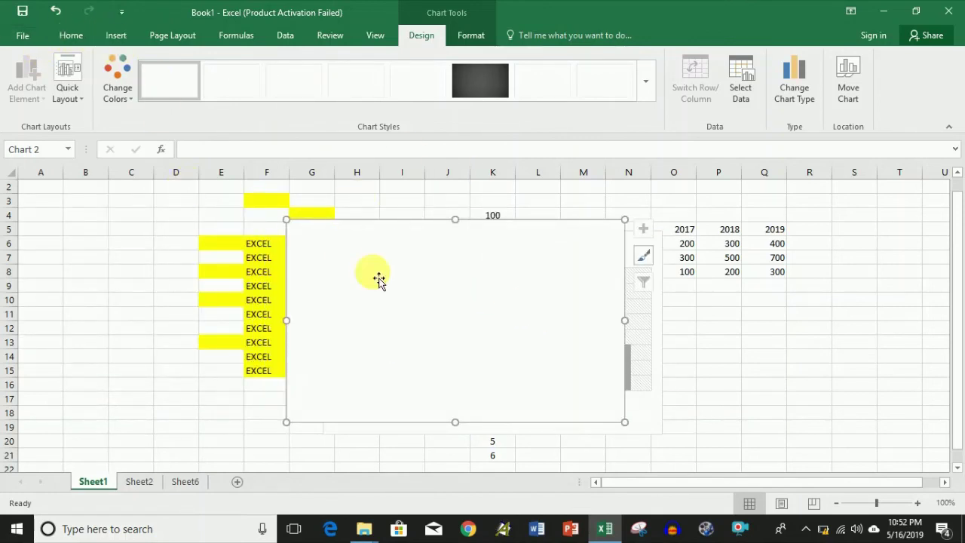
pyautogui.press('Escape')
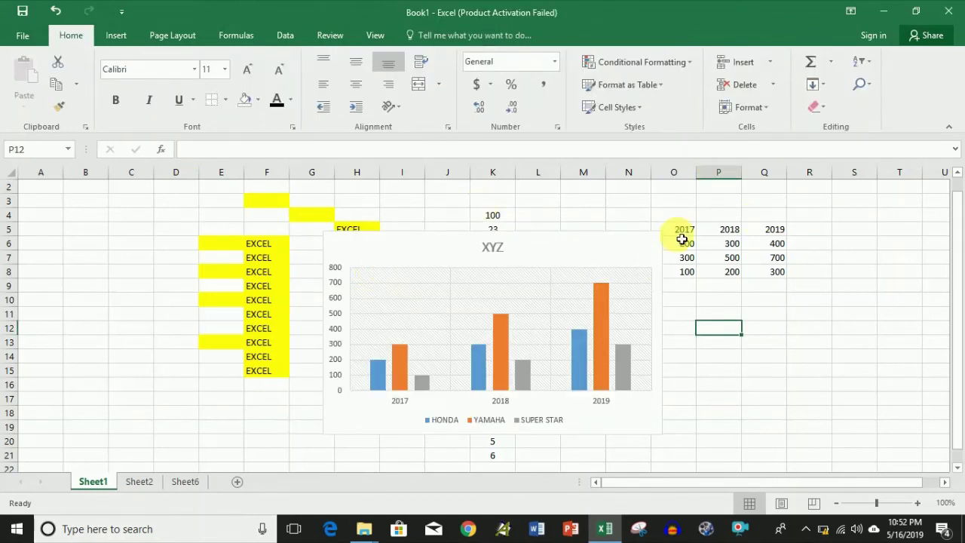
pyautogui.moveTo(545, 284); pyautogui.dragTo(378, 330)
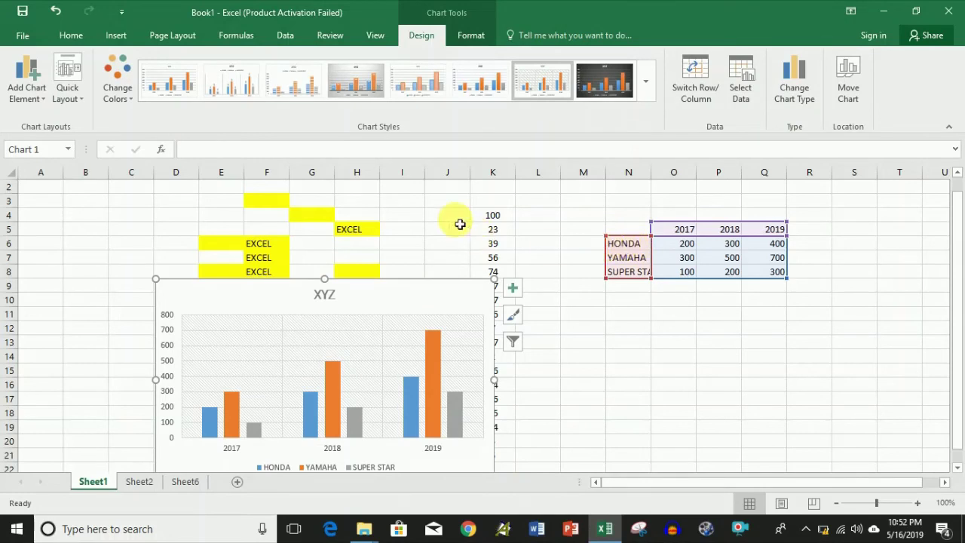
# Try the XYZ chart as 3-D clustered columns, then switch it to a plain line chart.
pyautogui.click(116, 38)
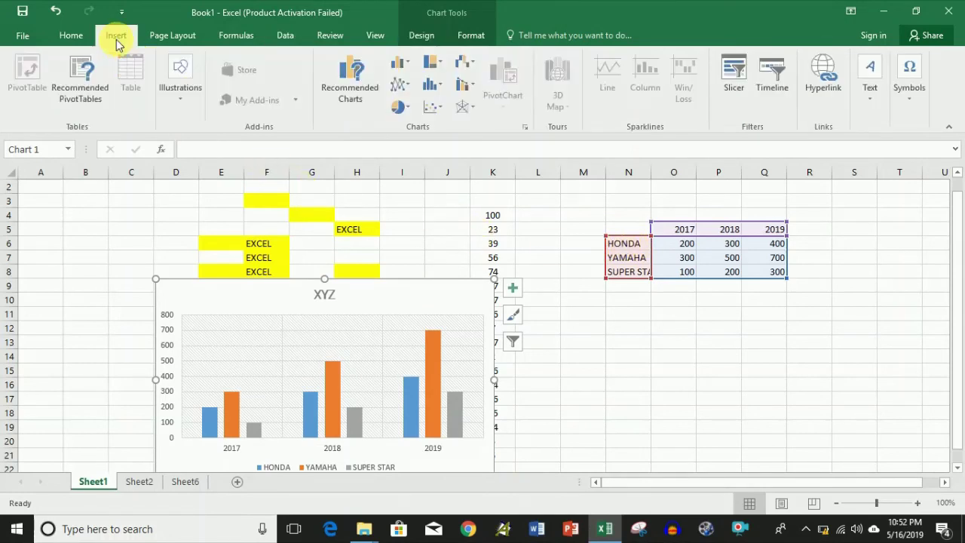
pyautogui.click(398, 63)
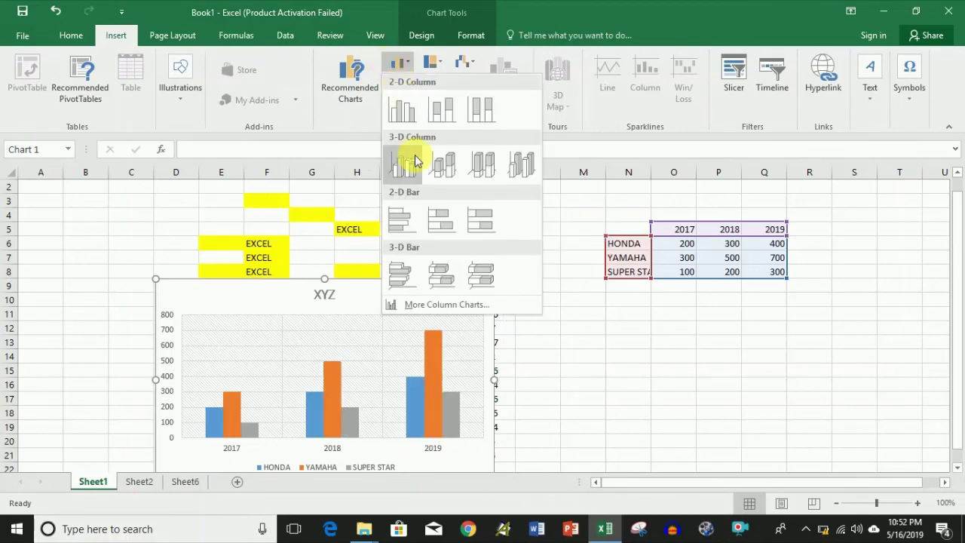
pyautogui.click(411, 161)
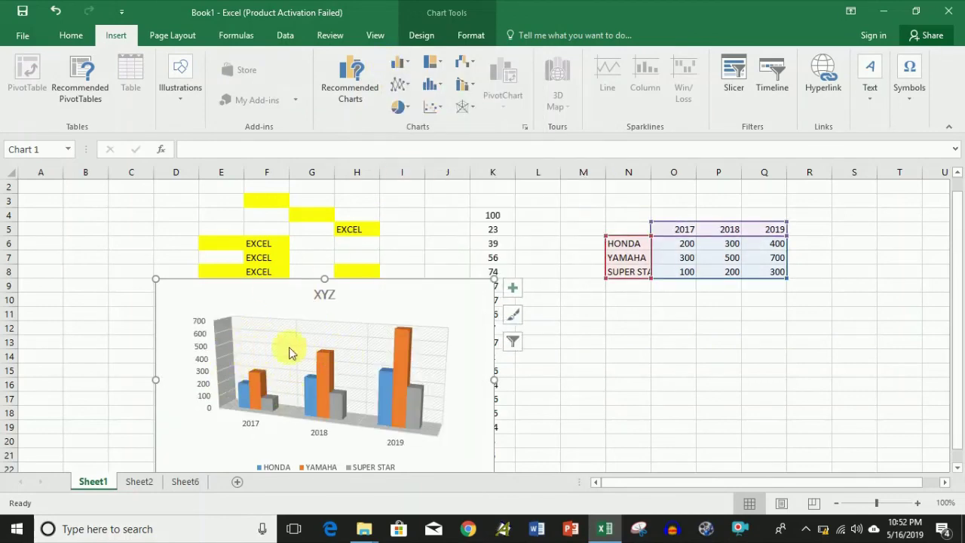
pyautogui.click(399, 84)
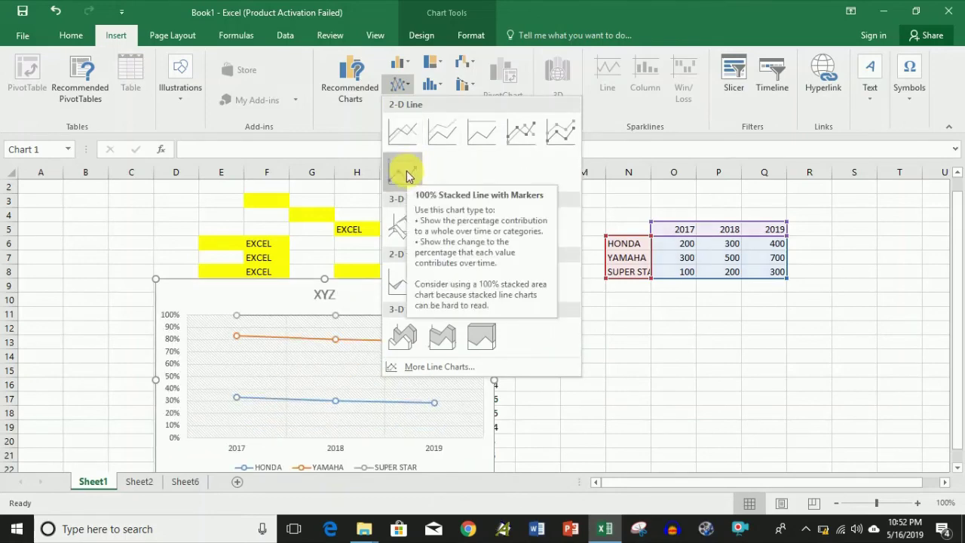
pyautogui.click(400, 132)
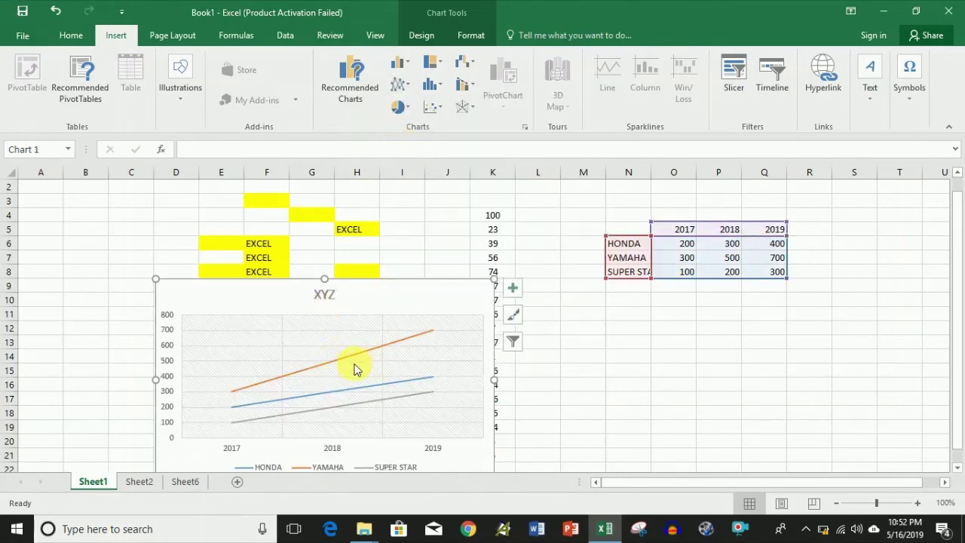
# Preview the statistical, pie/doughnut and scatter/bubble chart galleries, keeping the line chart.
pyautogui.click(436, 90)
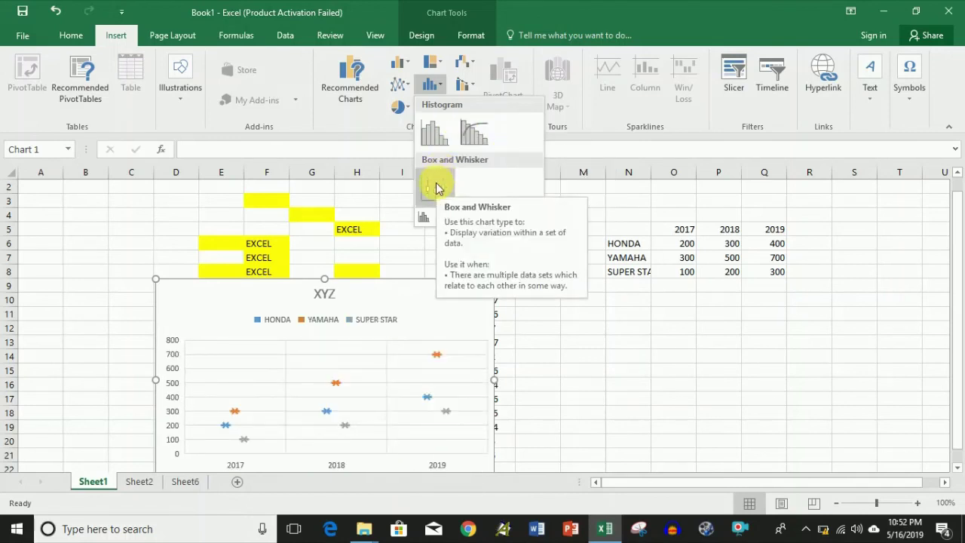
pyautogui.click(399, 107)
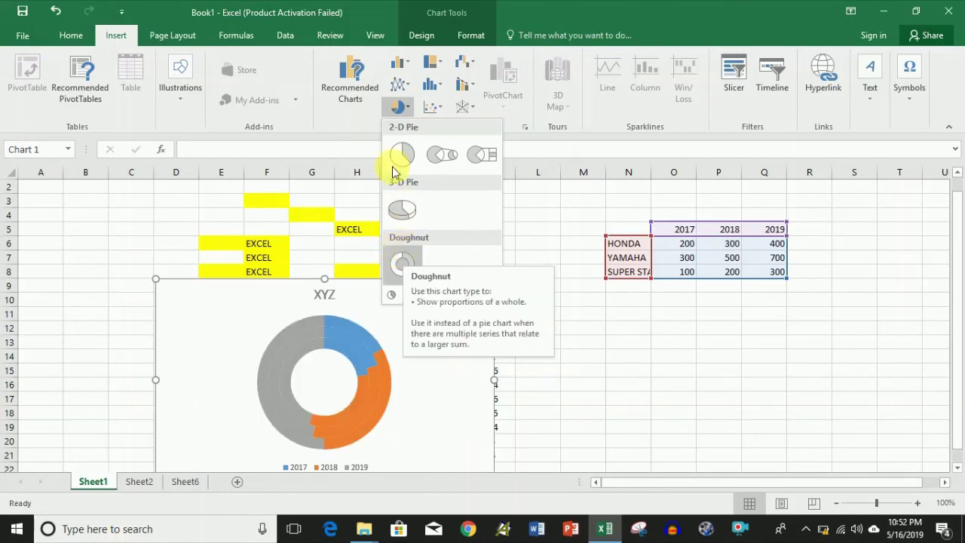
pyautogui.click(433, 105)
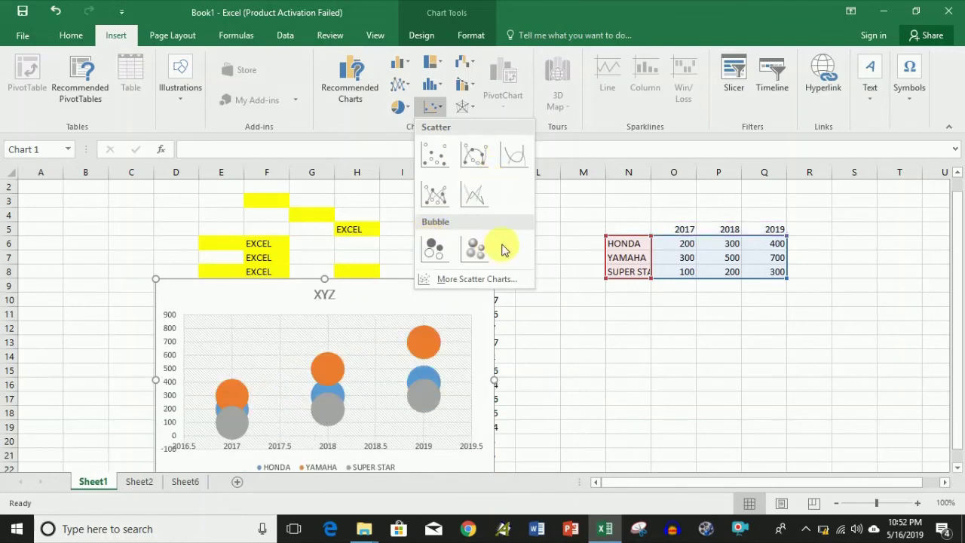
pyautogui.click(435, 105)
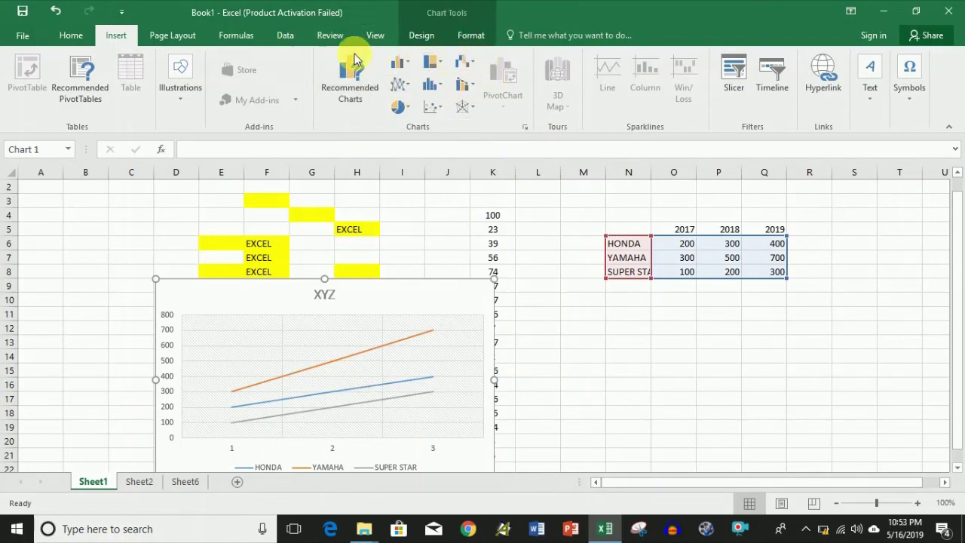
pyautogui.click(865, 88)
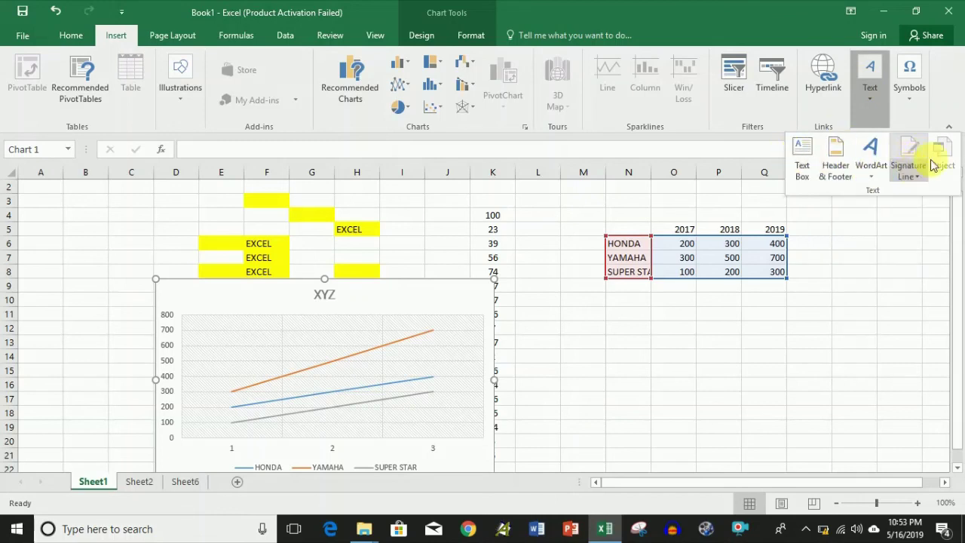
pyautogui.click(909, 73)
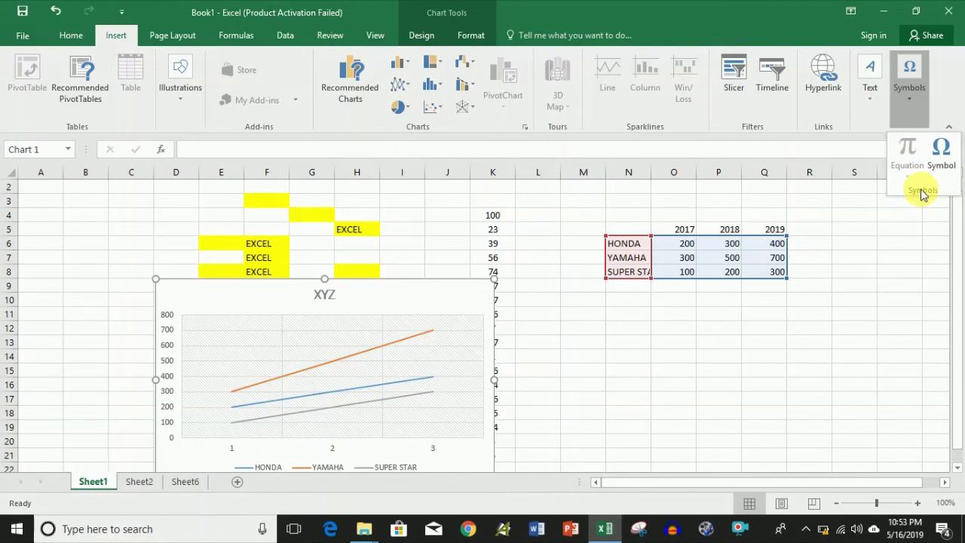
pyautogui.click(941, 155)
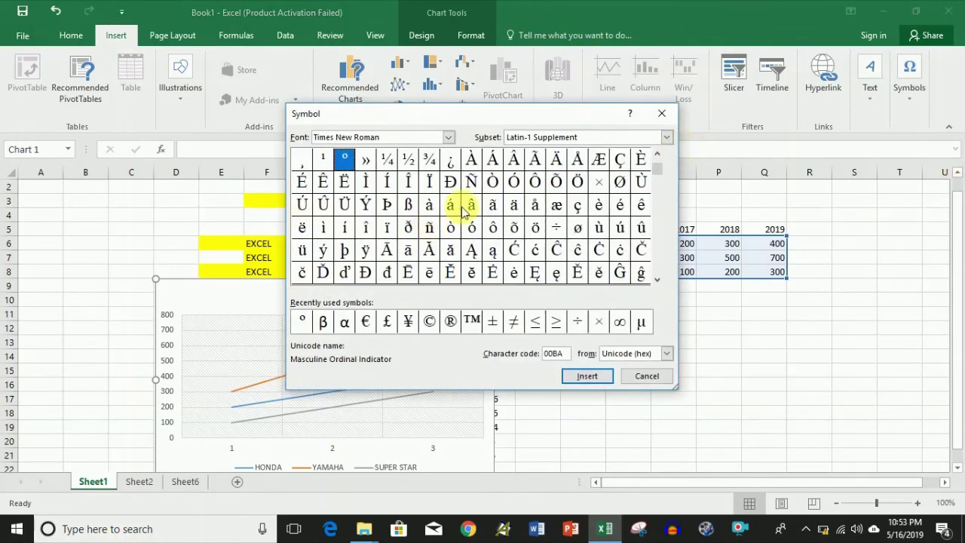
pyautogui.click(660, 117)
pyautogui.click(649, 303)
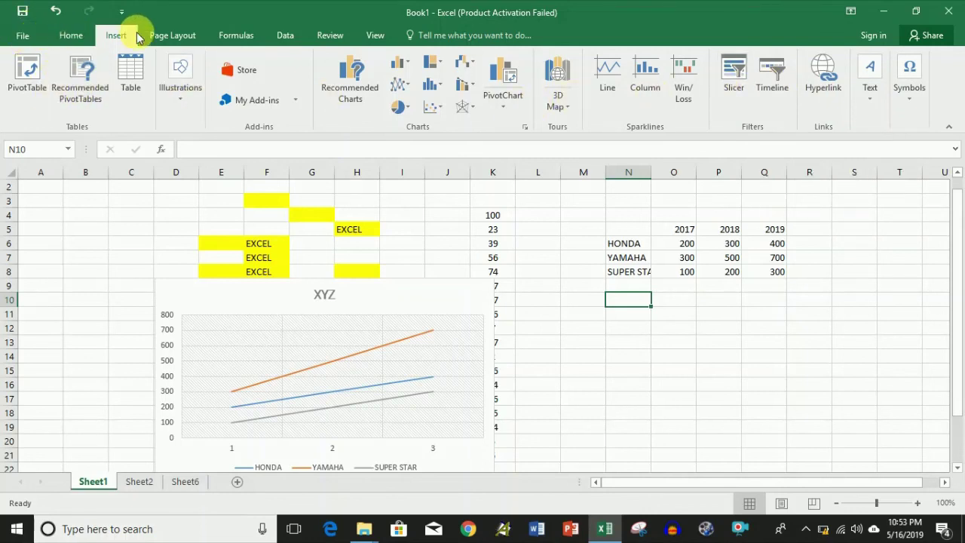
# Look through the Page Layout, Formulas, Data and Review ribbons, ending on View.
pyautogui.click(172, 37)
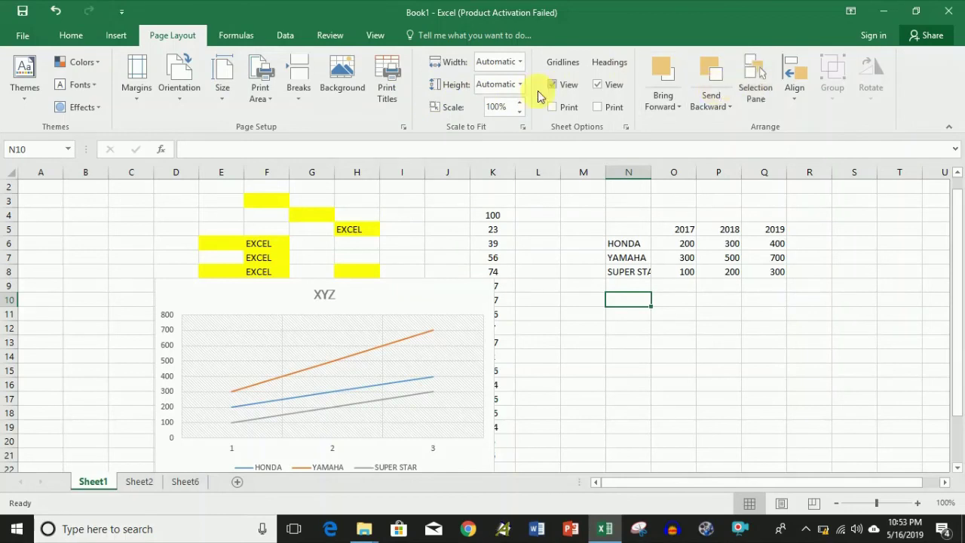
pyautogui.click(238, 36)
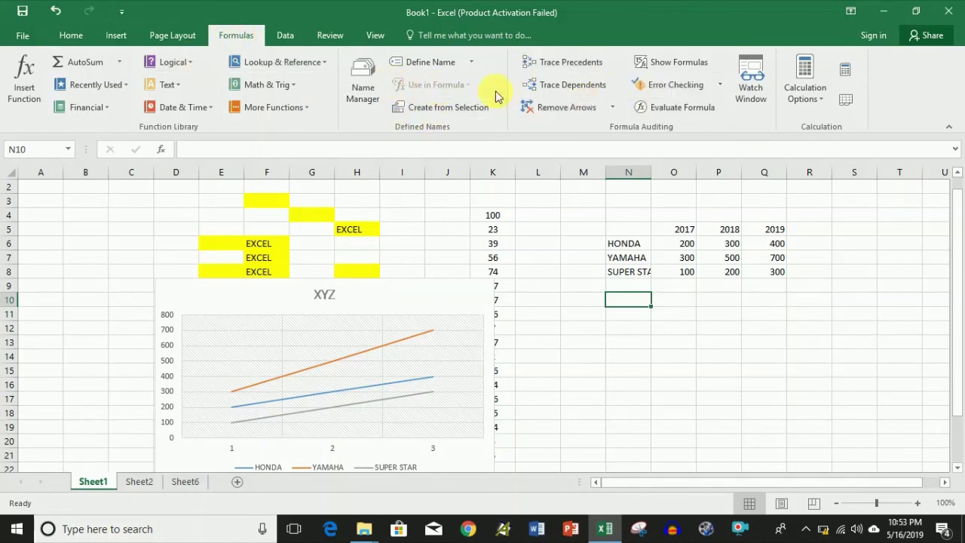
pyautogui.click(289, 34)
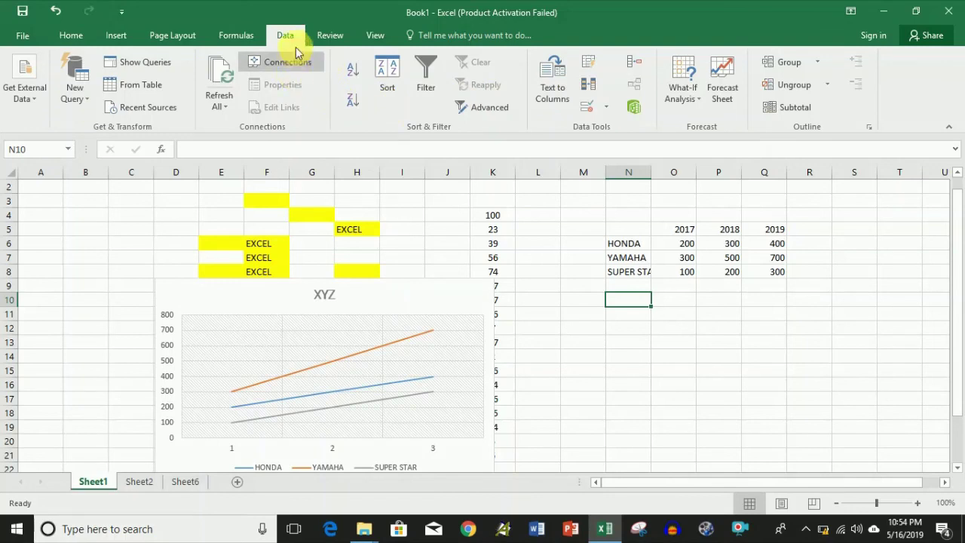
pyautogui.click(330, 35)
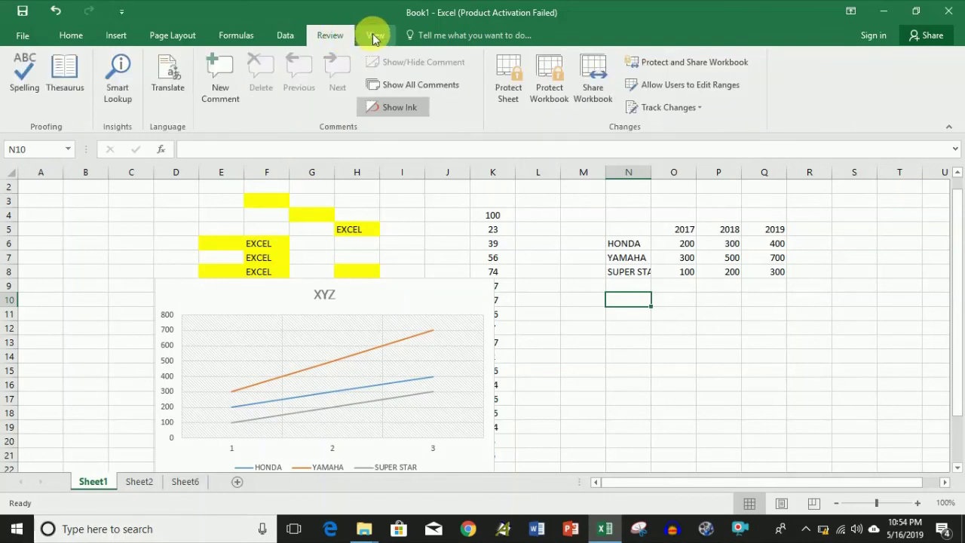
pyautogui.click(374, 37)
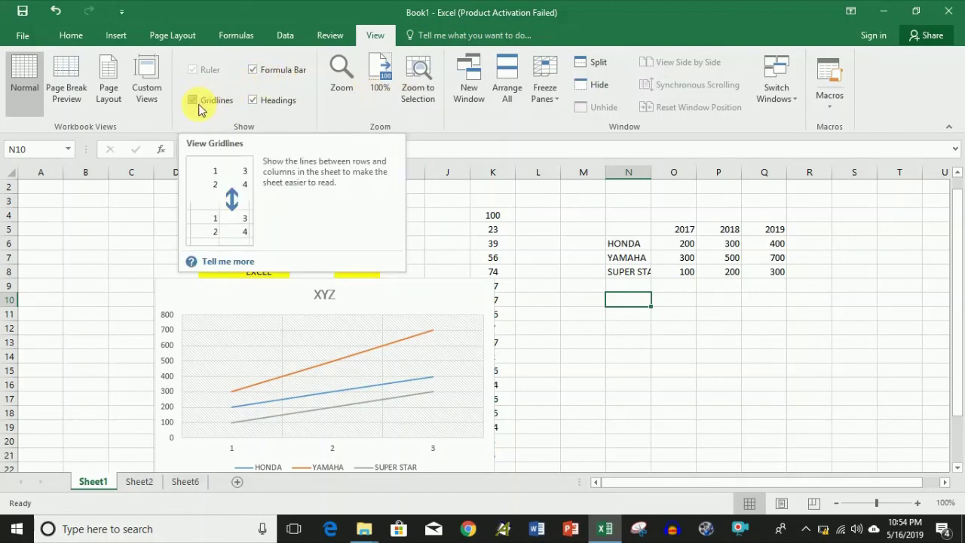
pyautogui.click(131, 235)
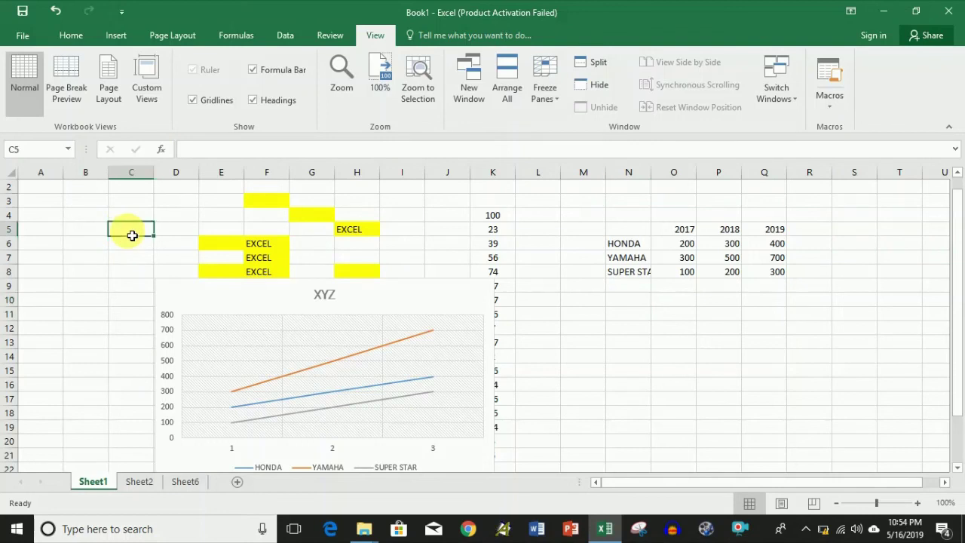
pyautogui.click(194, 100)
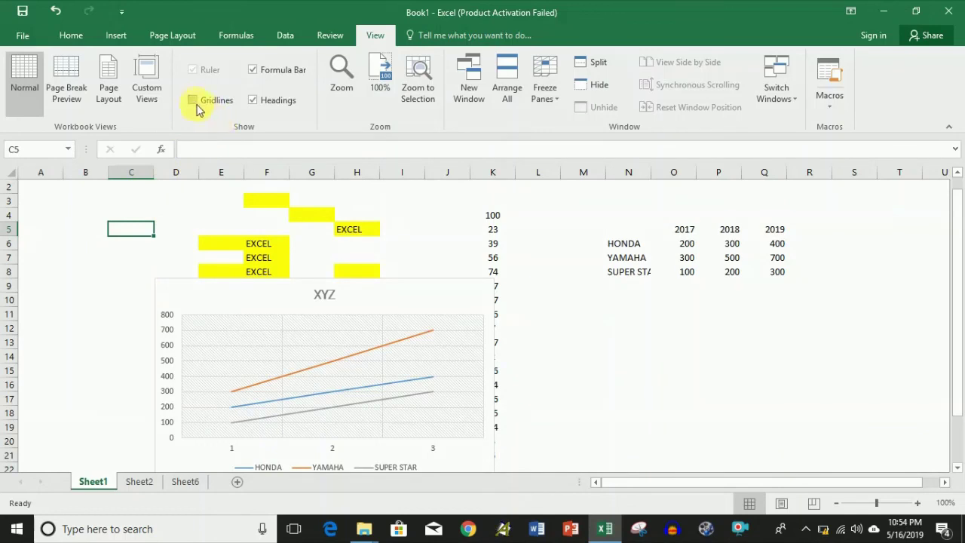
pyautogui.click(192, 101)
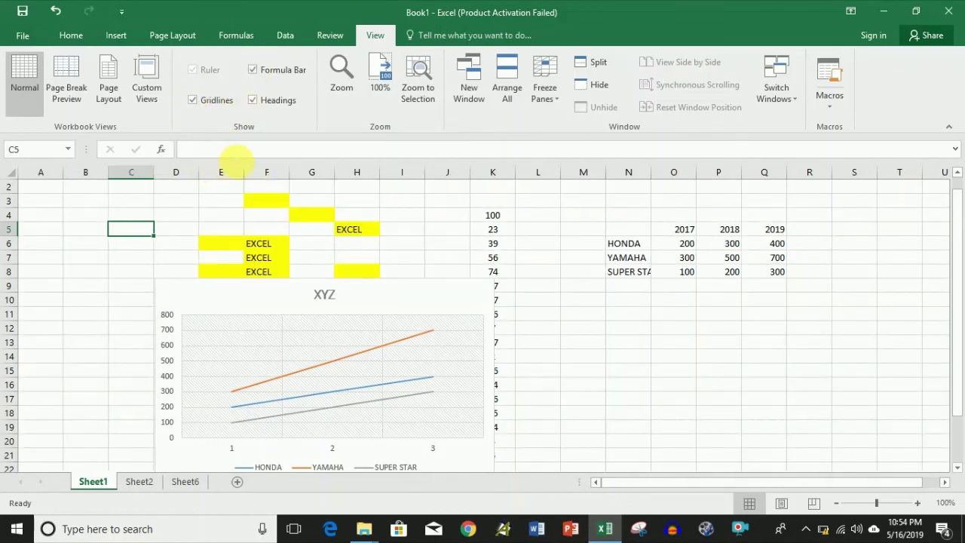
pyautogui.click(255, 73)
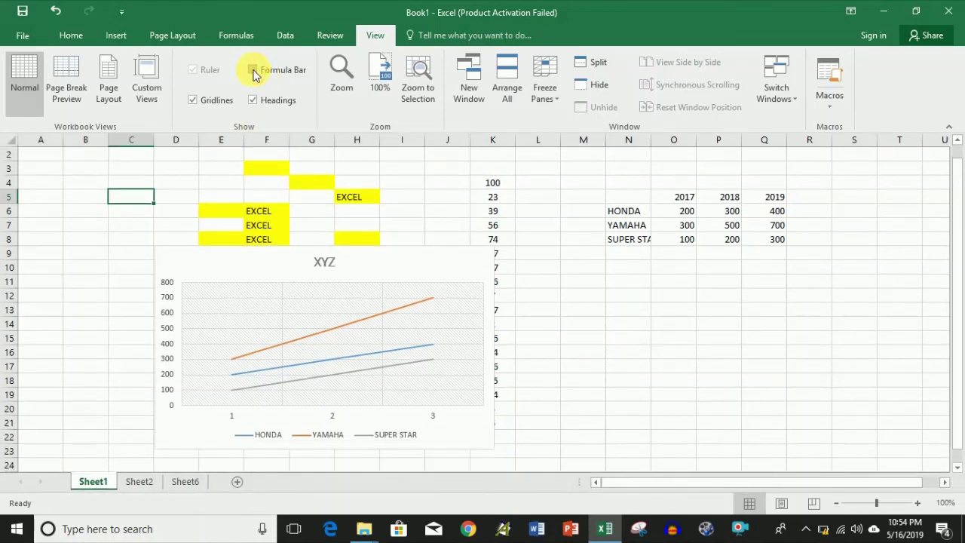
pyautogui.click(255, 71)
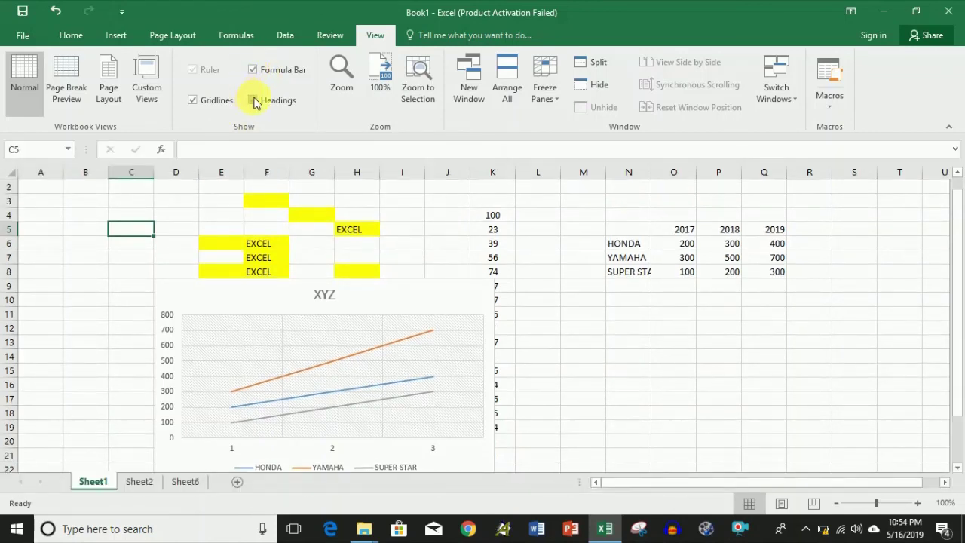
pyautogui.click(254, 102)
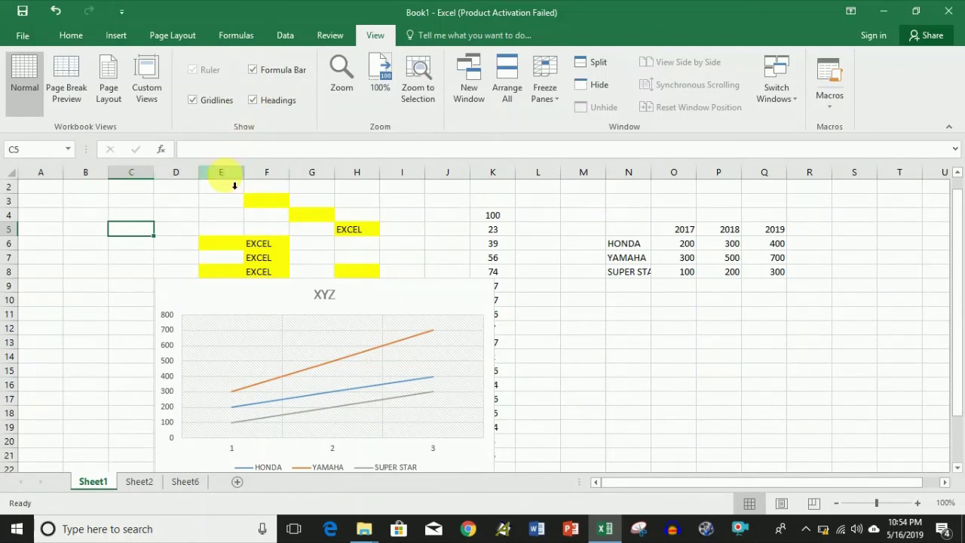
pyautogui.click(254, 100)
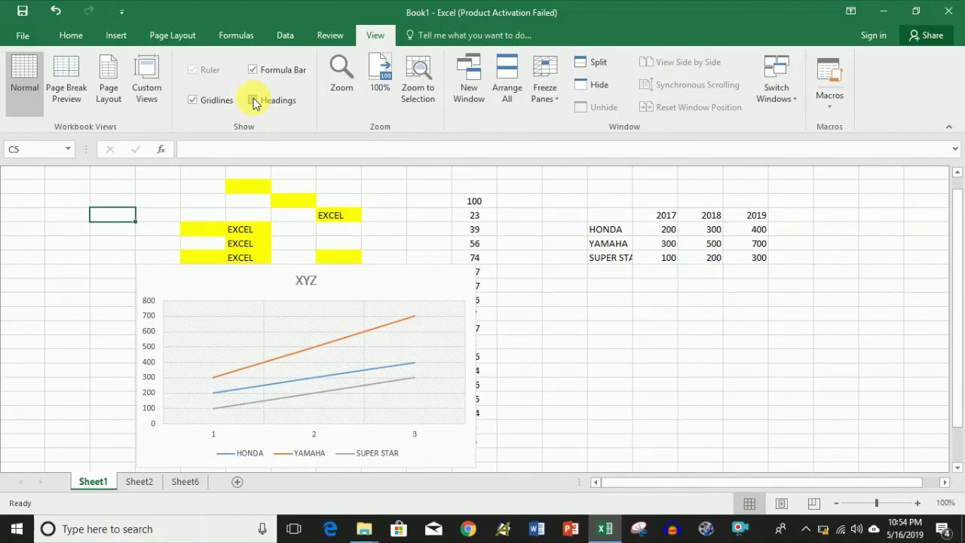
pyautogui.click(254, 100)
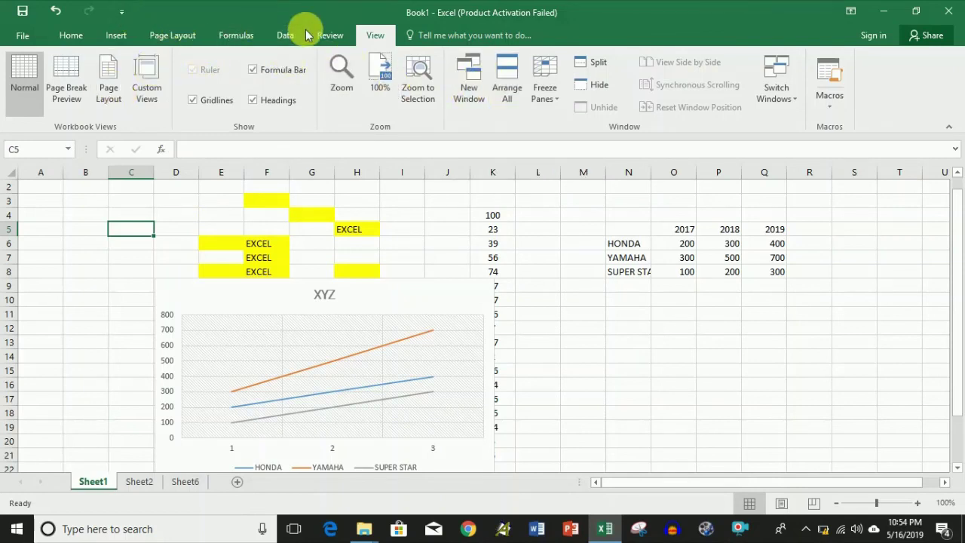
# Go back to the Home ribbon and select cells J3 and J6.
pyautogui.click(72, 35)
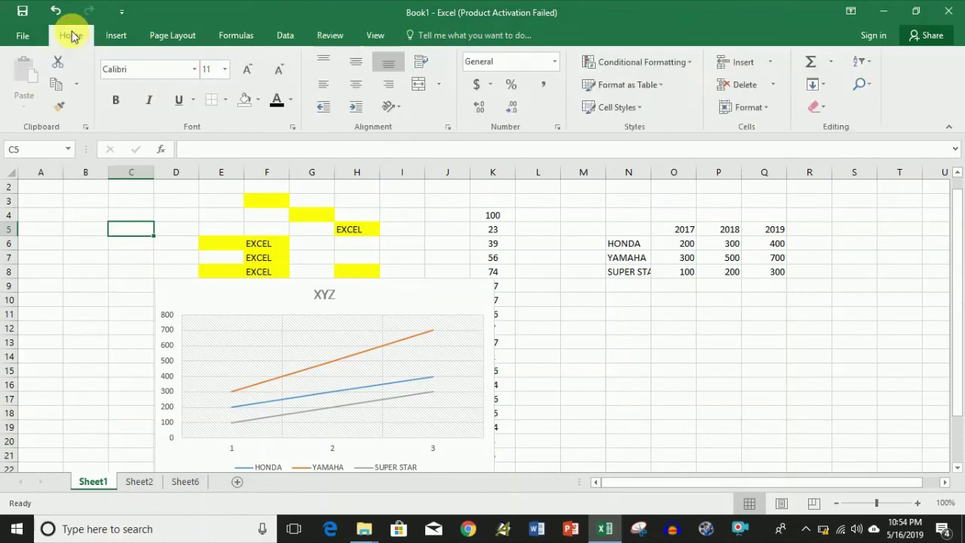
pyautogui.click(458, 200)
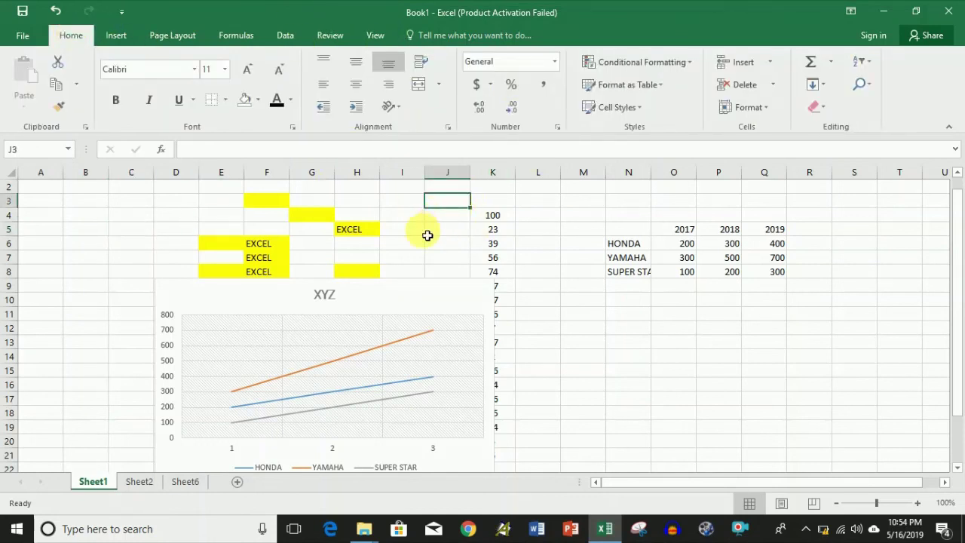
pyautogui.click(456, 243)
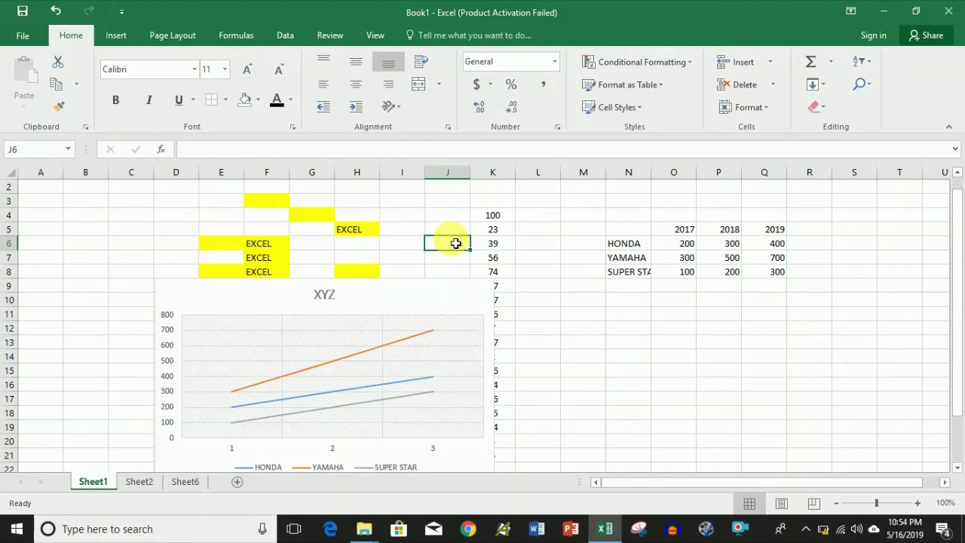